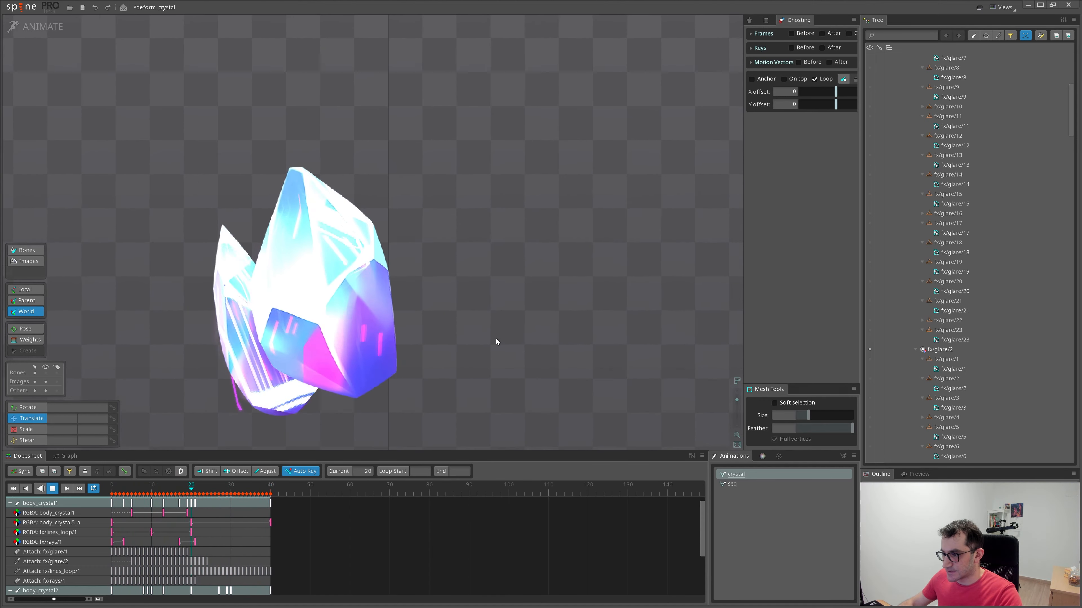
Try moving the small crystal's fx/lines_loop mesh away from the crystal and scrub to about frame 25 to check its deformation
click(264, 313)
click(250, 350)
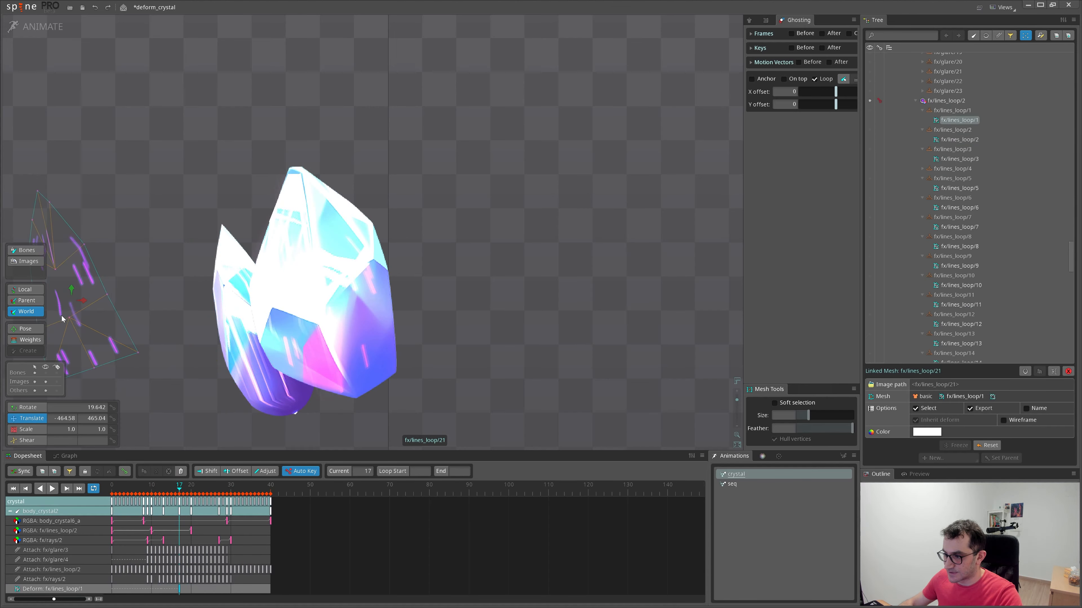
click(193, 488)
drag(192, 488, 214, 487)
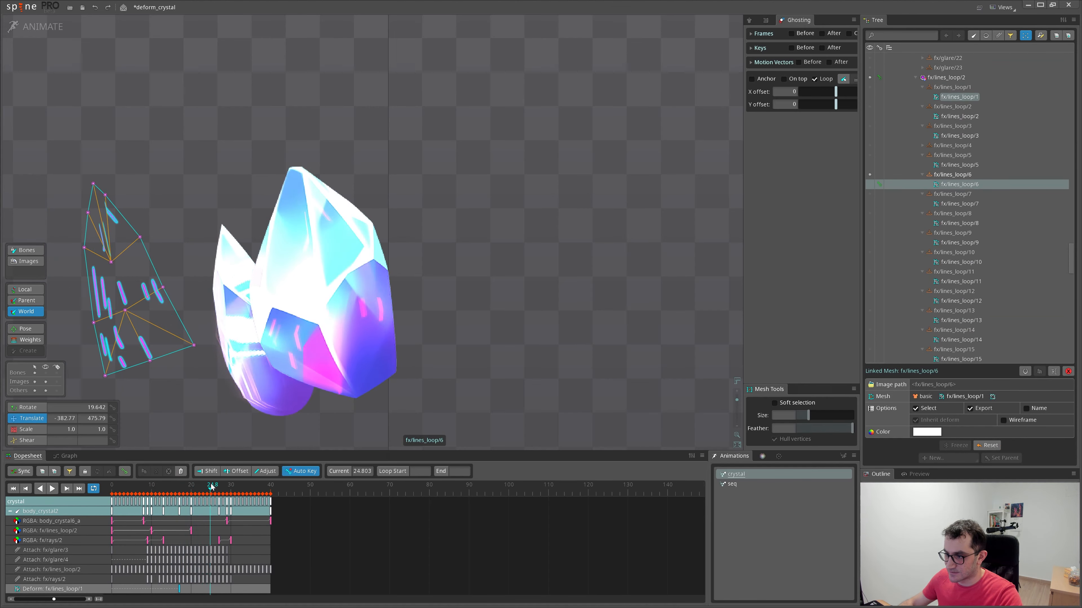
click(260, 421)
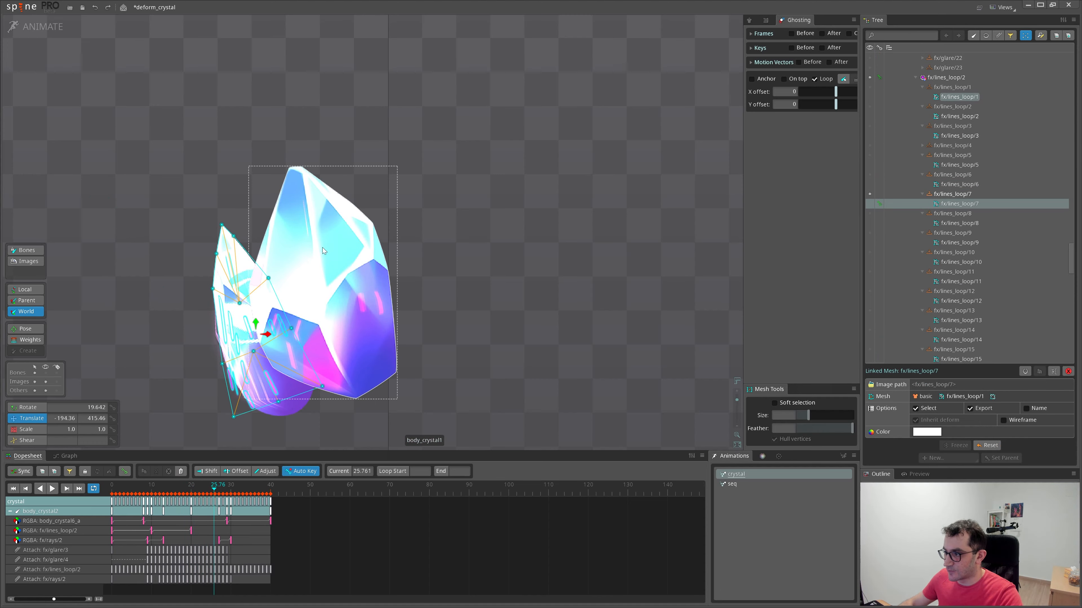
Try pulling the large crystal's fx/lines_loop mesh clear of the artwork and scrub the animation from about frame 28 back to 13
click(374, 317)
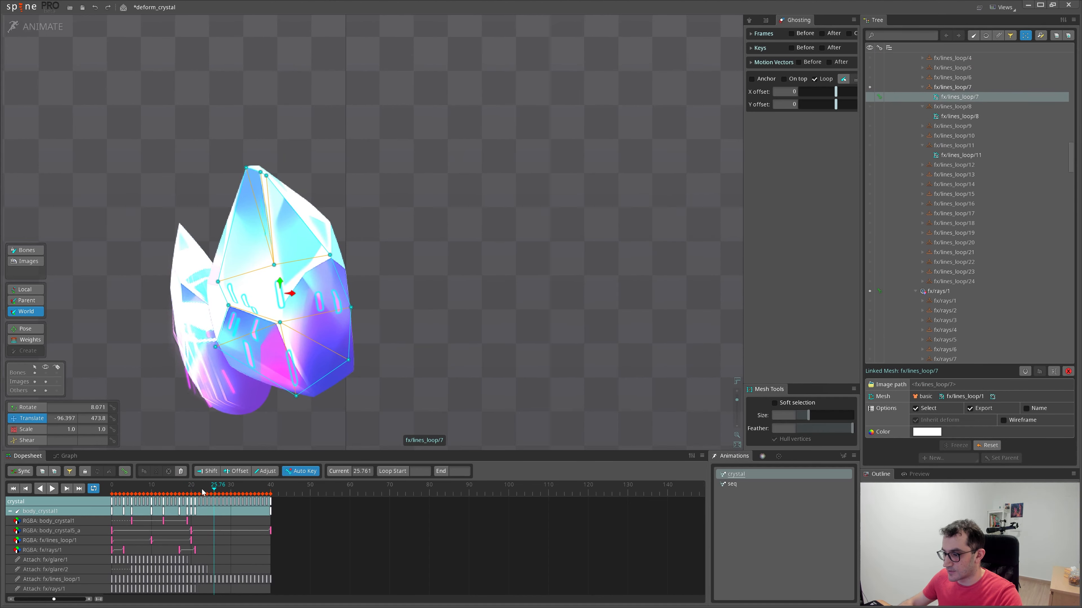
mouse_move(213, 486)
mouse_down()
mouse_move(200, 486)
mouse_move(223, 487)
mouse_up()
drag(407, 358, 660, 356)
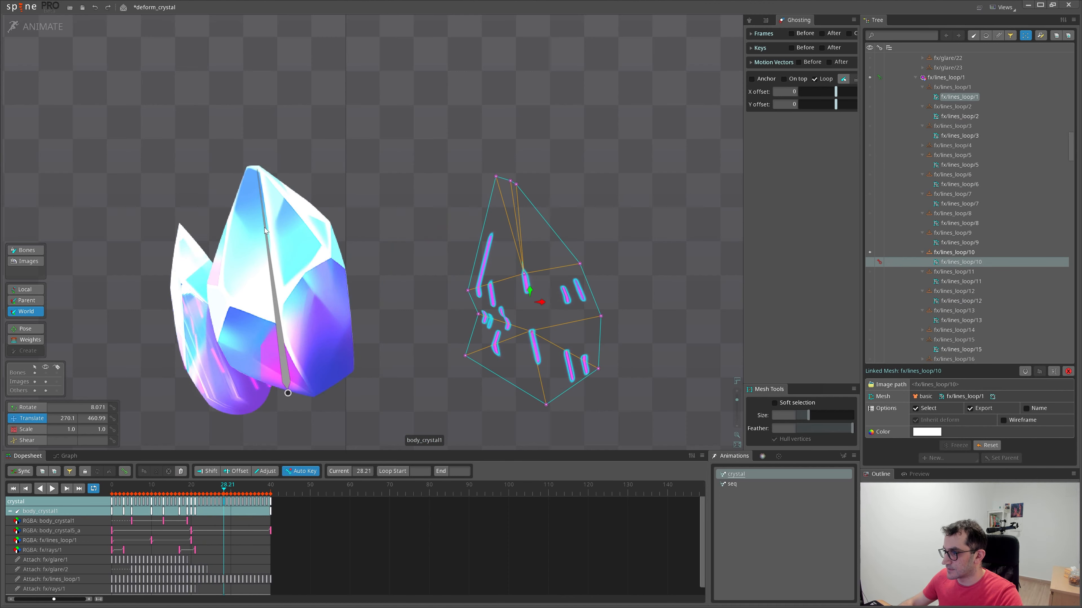
drag(225, 481, 163, 490)
Try shifting the large crystal's fx/glare mesh and scrub to about frame 19 to check how the glare follows the facet
click(204, 216)
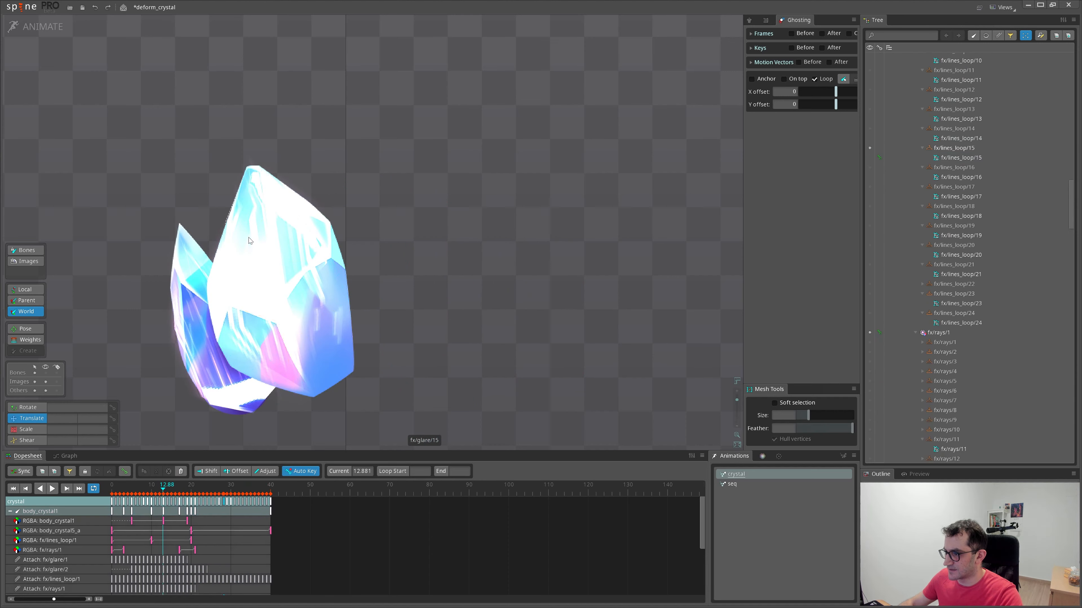
drag(204, 216, 149, 202)
drag(167, 488, 186, 486)
scroll(447, 356, down, 3)
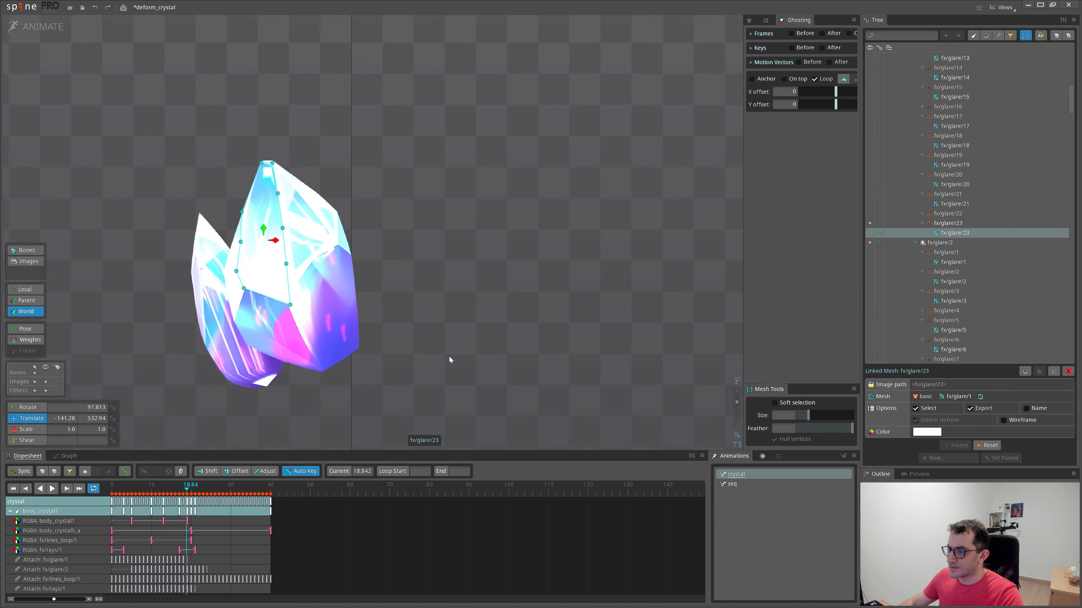
drag(431, 255, 388, 339)
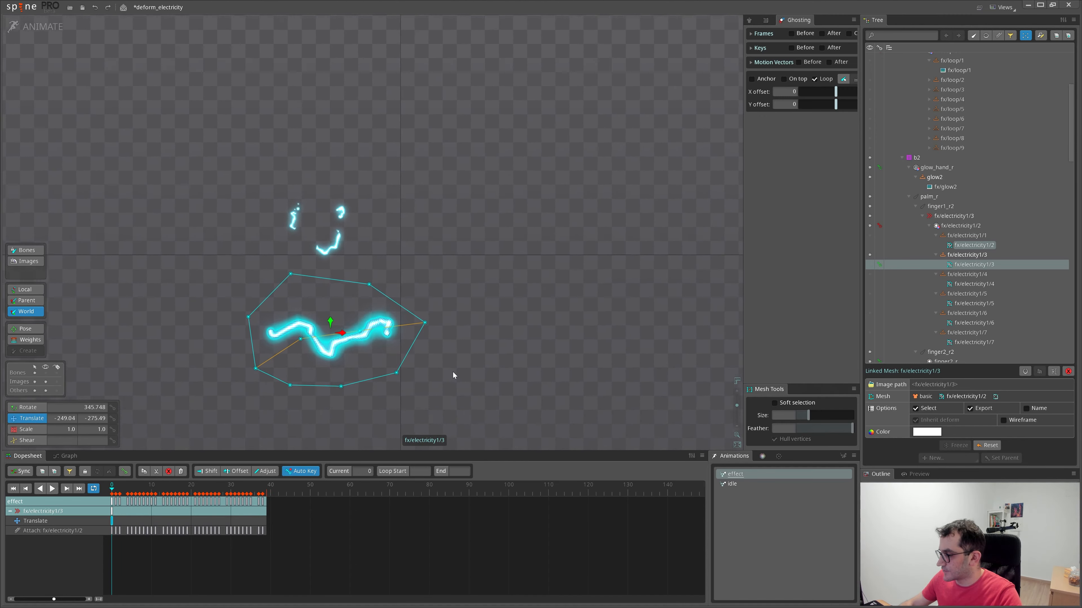
Try moving the fx/electricity1/5_end bone to about 44, -229 at frame 0 to stretch the lower lightning bolt
scroll(453, 372, up, 1)
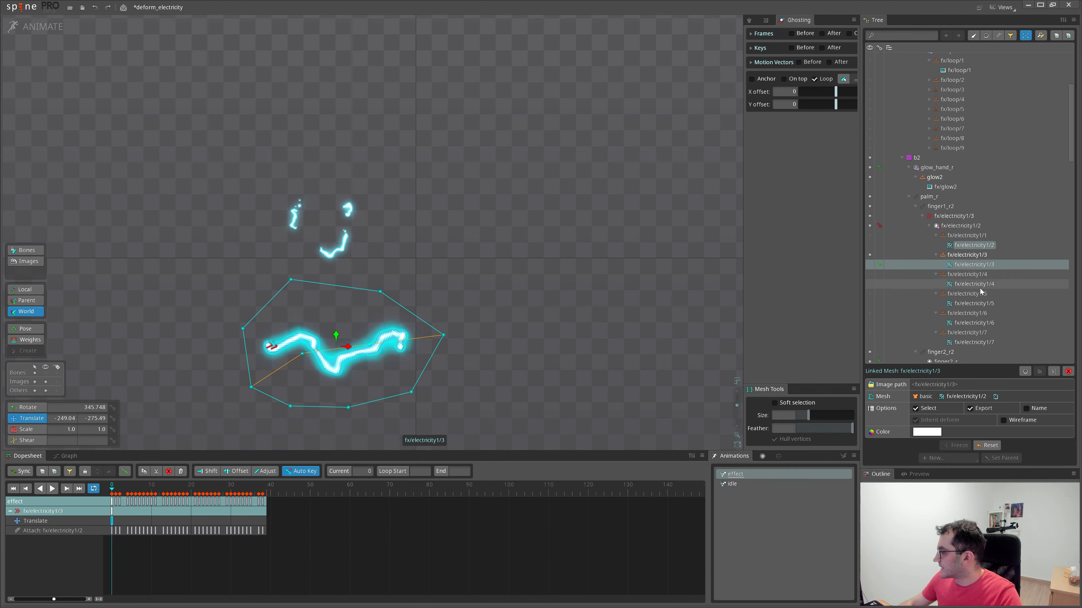
scroll(499, 362, up, 1)
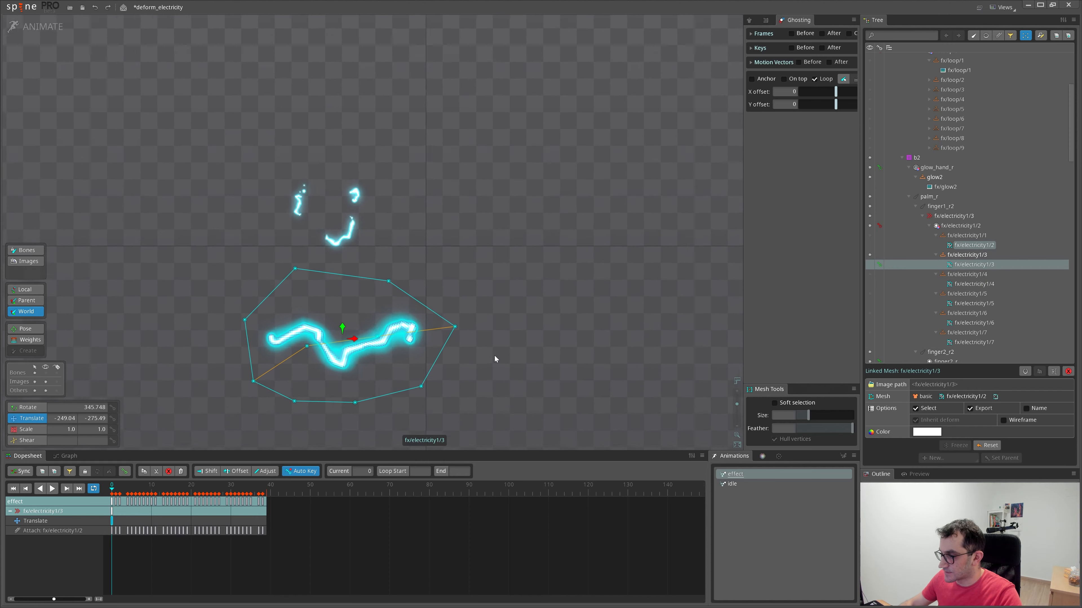
scroll(534, 352, up, 1)
scroll(513, 362, down, 1)
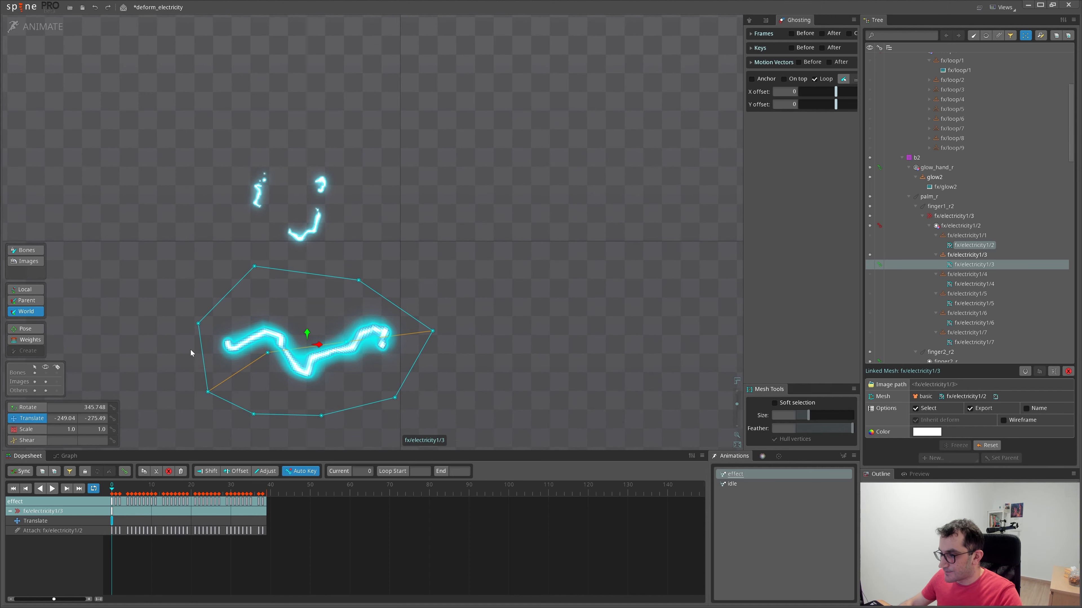
key(Escape)
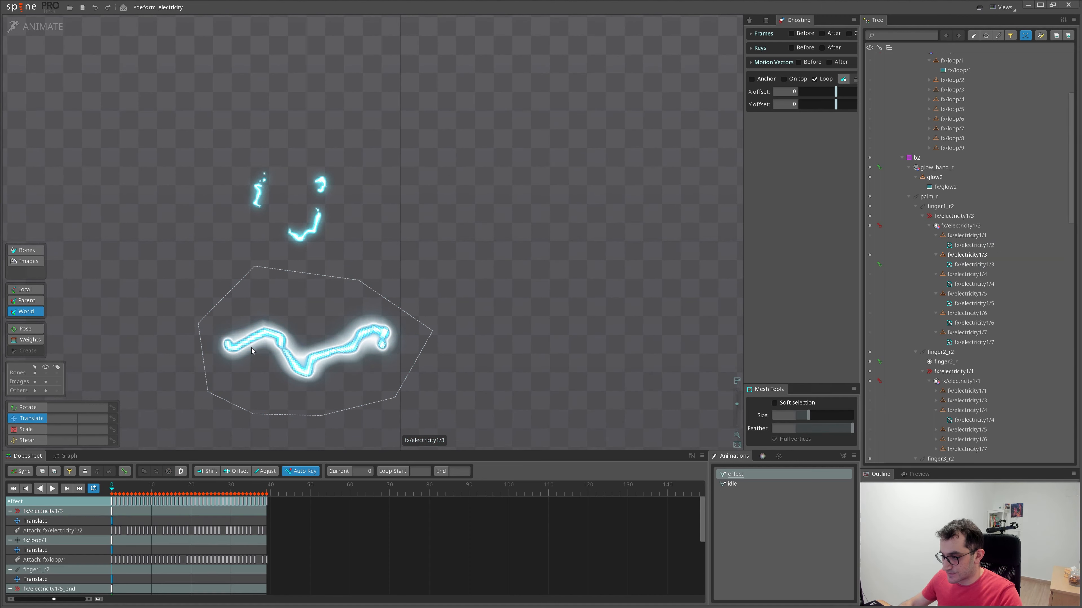
click(229, 341)
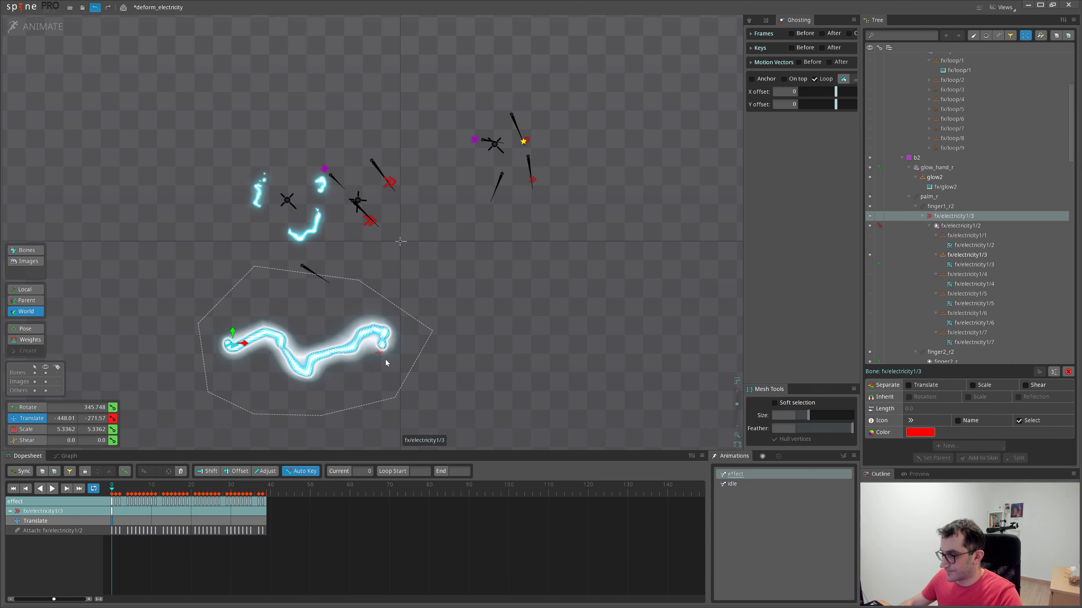
click(379, 350)
drag(379, 351, 428, 341)
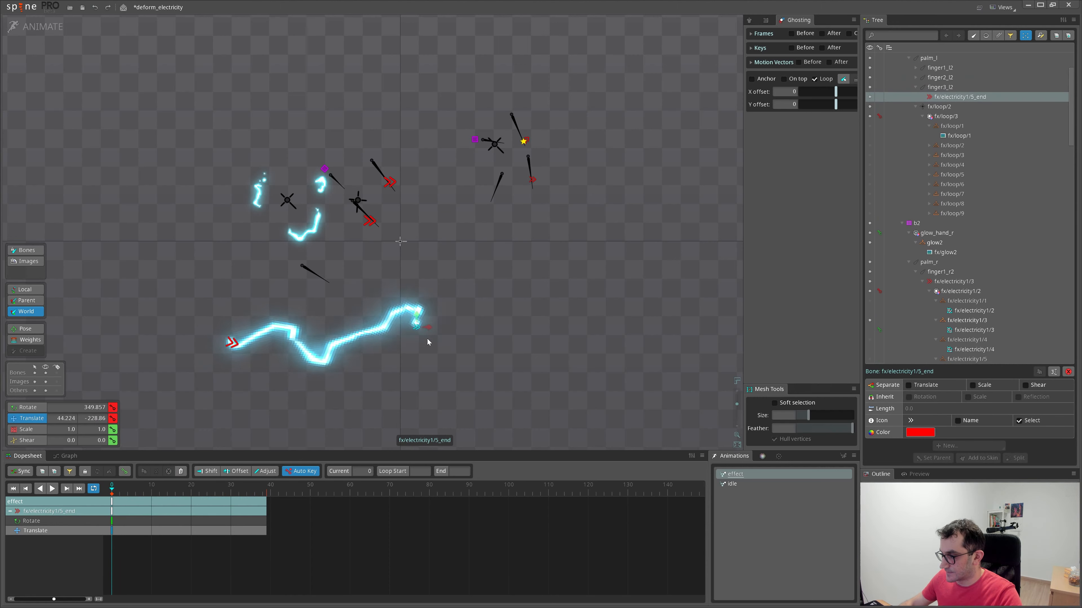
Play back the effect animation followed by the idle animation to examine the lightning between the hands
click(500, 364)
key(space)
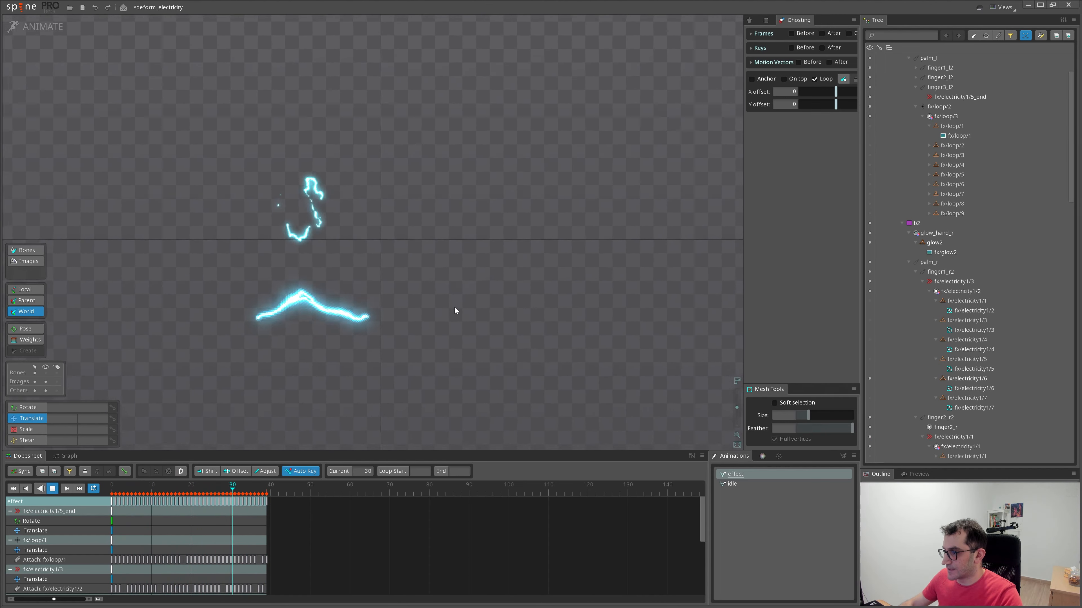
click(732, 484)
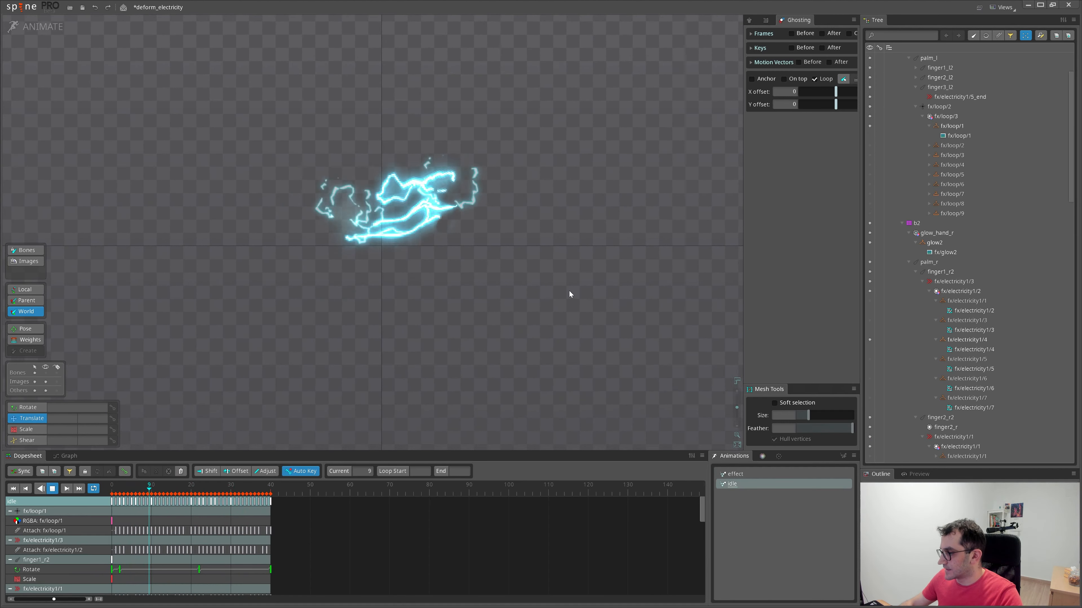
scroll(413, 360, up, 3)
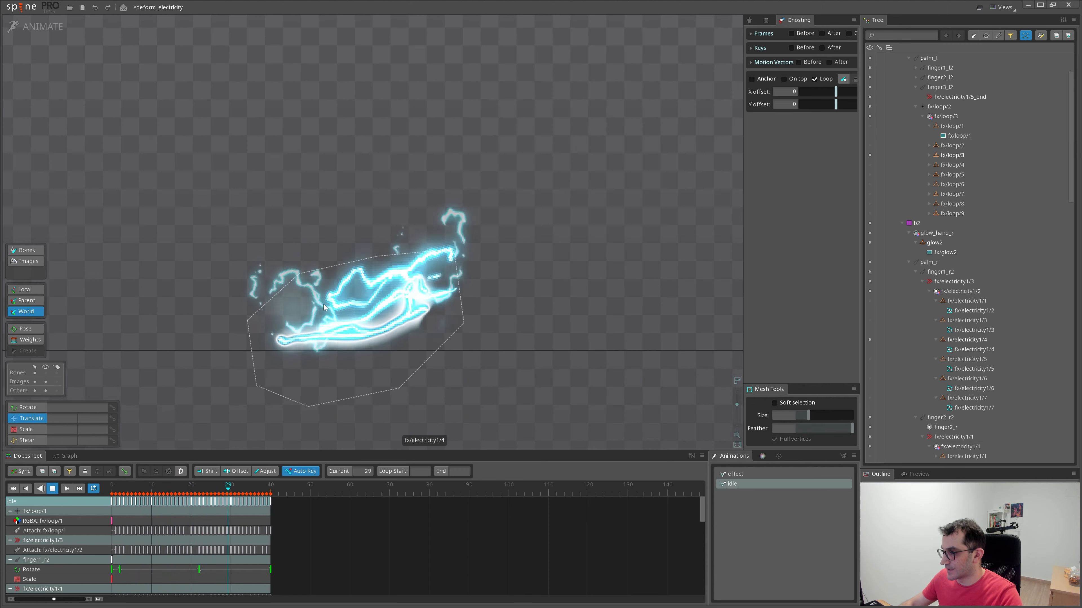
Stop the idle animation, show the bones and try moving the b2 hand bone toward the opposite hand
key(k)
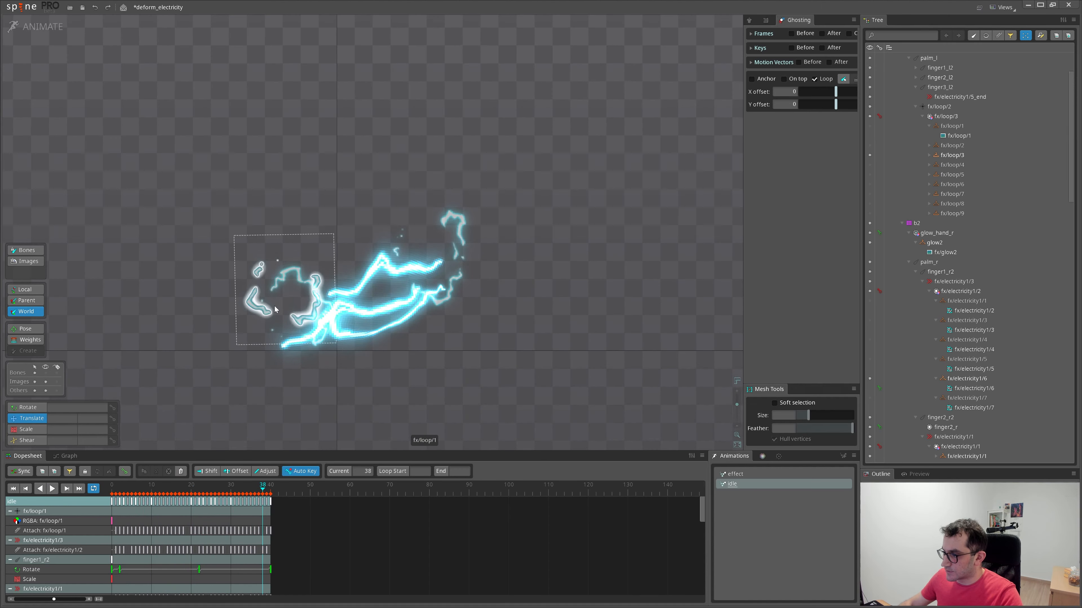
key(ctrl+b)
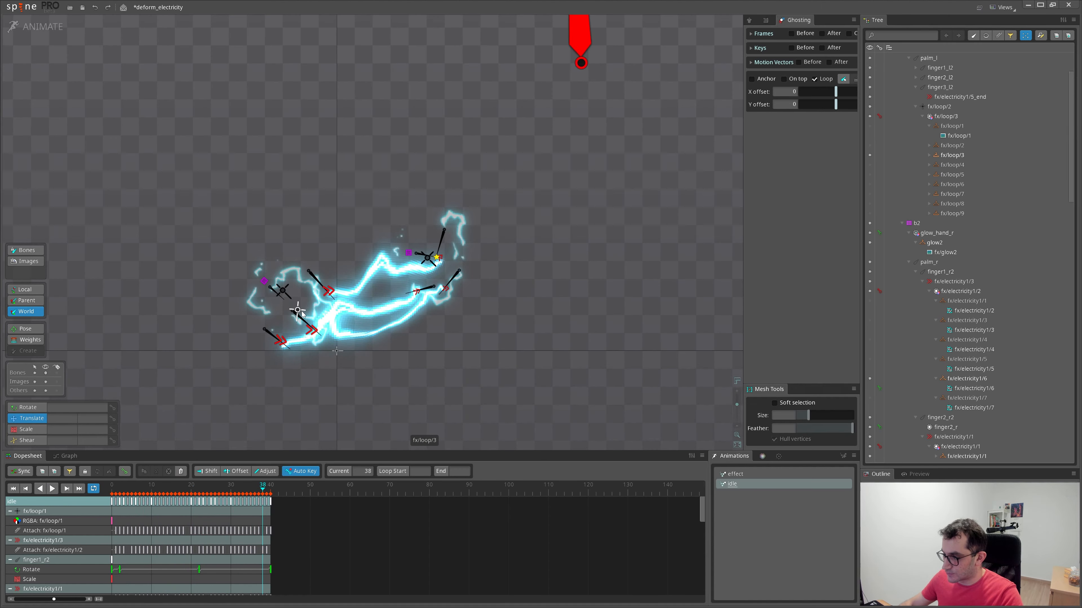
drag(264, 282, 411, 315)
key(ctrl+z)
key(ctrl+z)
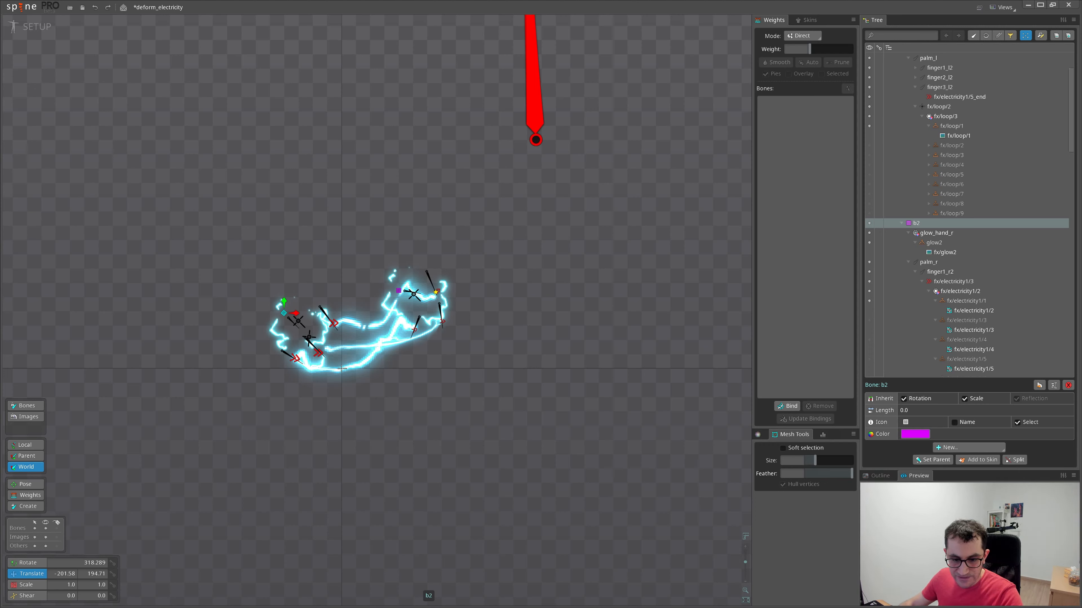
Try moving and rotating the b2 hand bone in setup mode to test how the lightning follows
scroll(571, 418, up, 2)
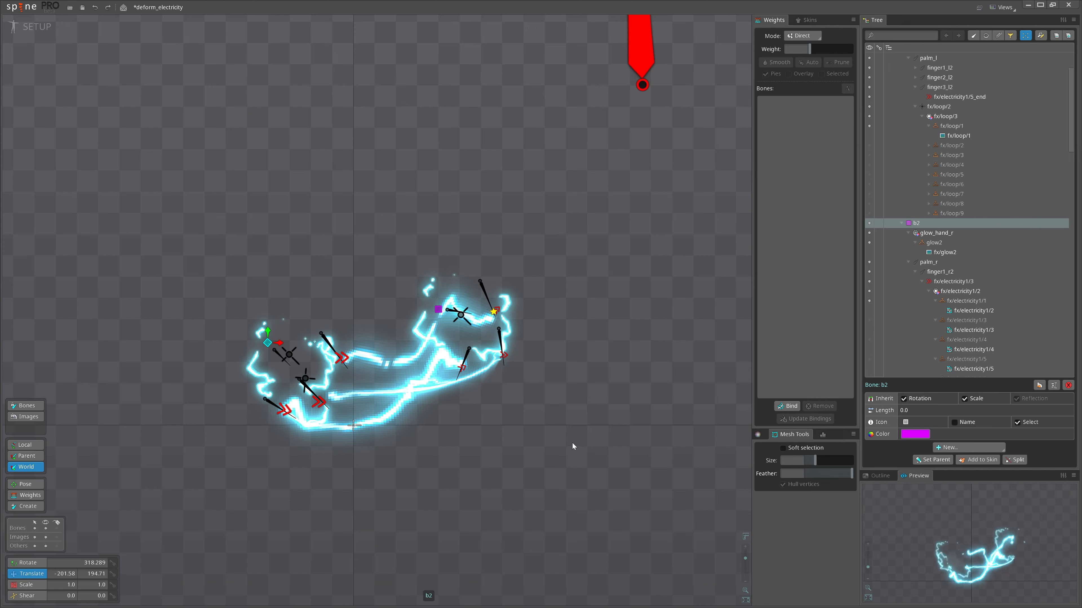
scroll(573, 443, down, 1)
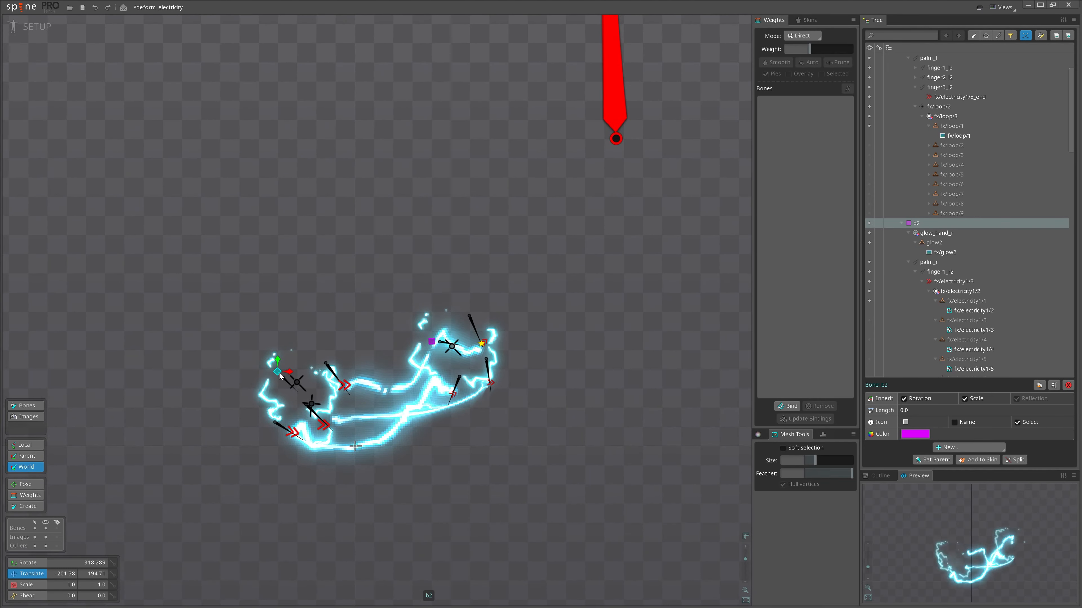
drag(281, 370, 293, 360)
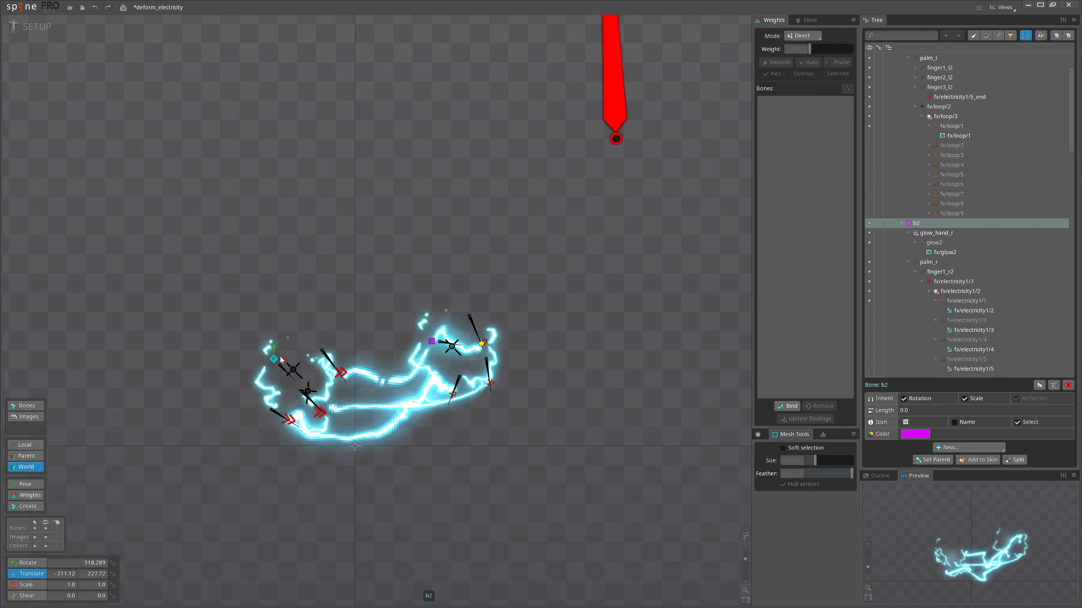
key(ctrl+z)
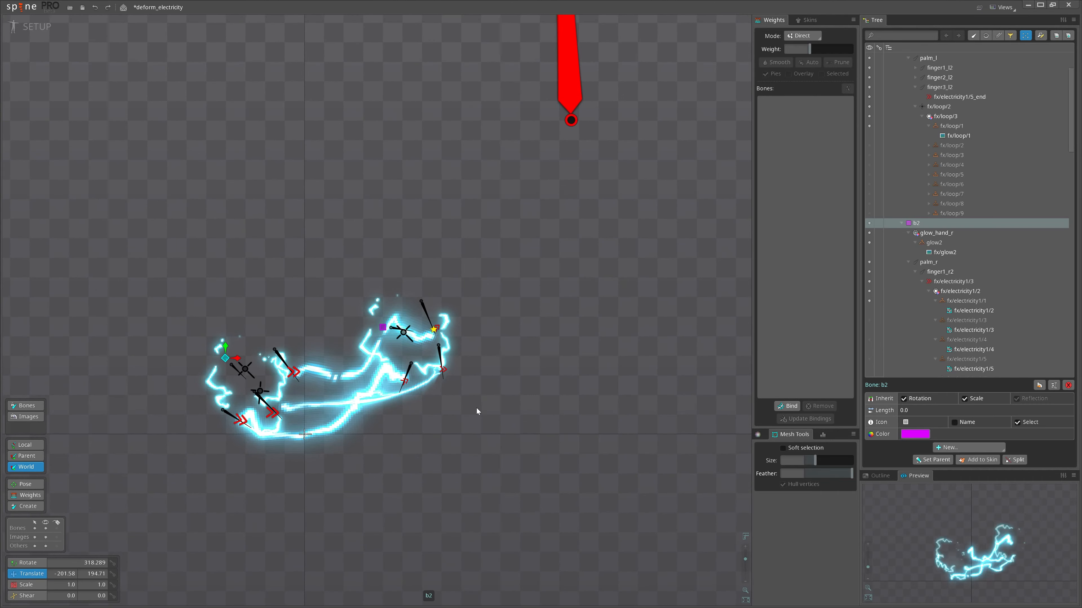
drag(440, 480, 400, 478)
key(c)
drag(559, 425, 405, 340)
Try rotating the b1 hand bone to about 302 degrees to test how the attached lightning bends
click(382, 327)
mouse_move(569, 362)
mouse_down()
mouse_move(502, 273)
mouse_move(536, 393)
mouse_move(555, 364)
mouse_up()
key(ctrl+z)
key(c)
drag(503, 285, 538, 427)
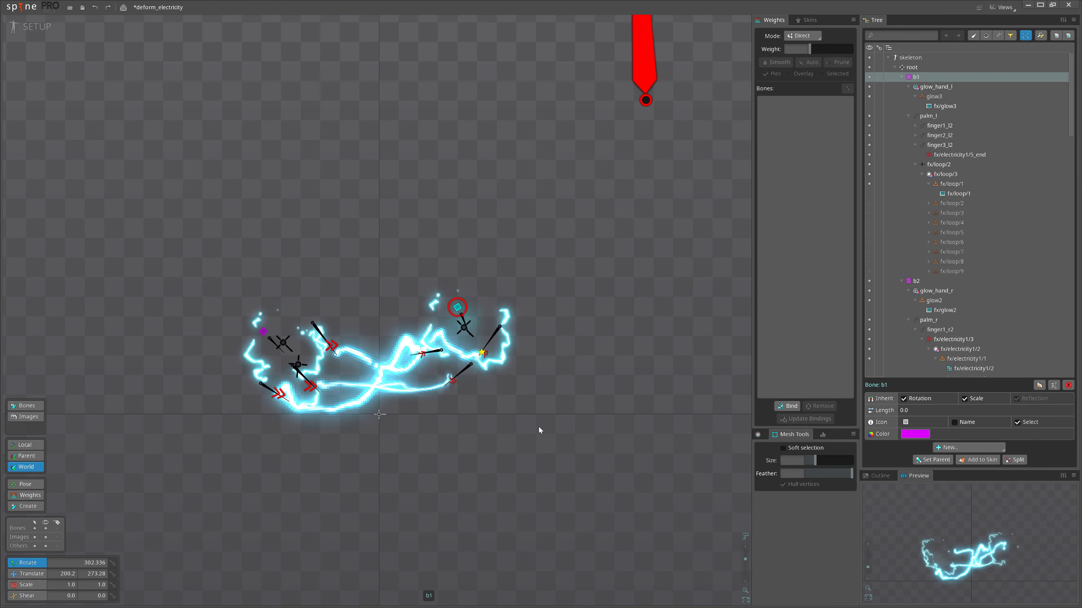
key(ctrl+z)
Try translating the b1 hand bone to test how the lightning bolts stretch between the two hands
key(v)
drag(586, 343, 522, 391)
key(ctrl+z)
scroll(515, 361, down, 2)
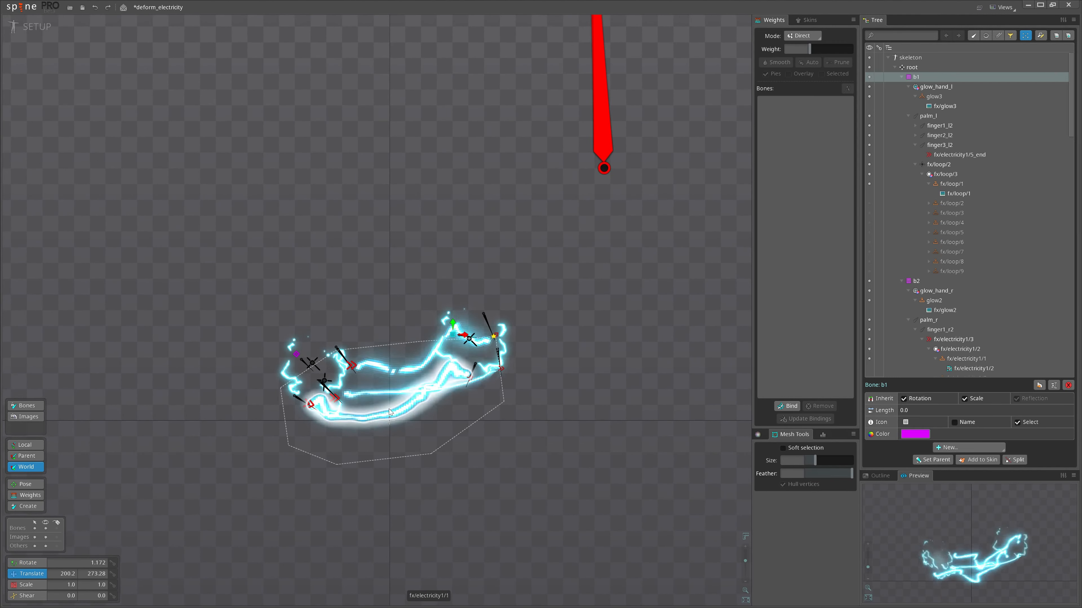
scroll(249, 373, up, 3)
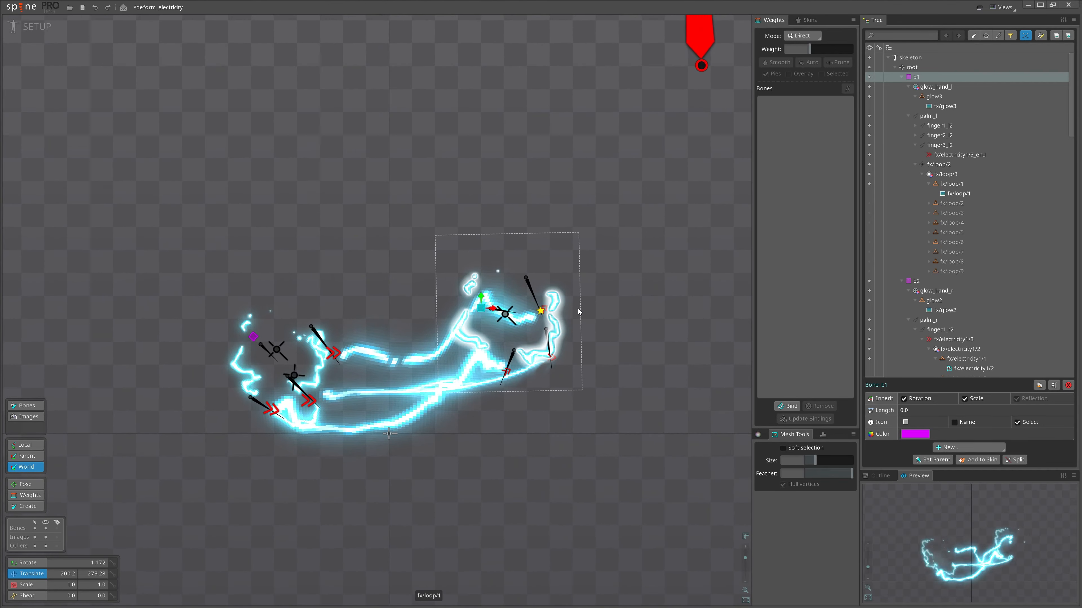
scroll(535, 311, down, 3)
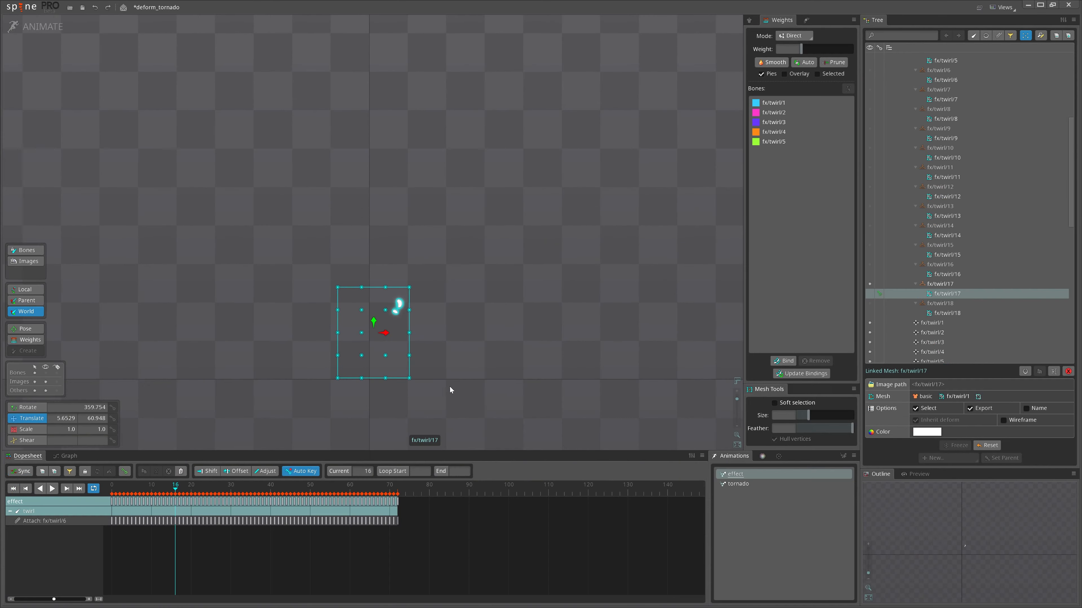
Play the effect animation of the deform_tornado project and examine the single fx/twirl sequence
key(space)
drag(485, 407, 506, 409)
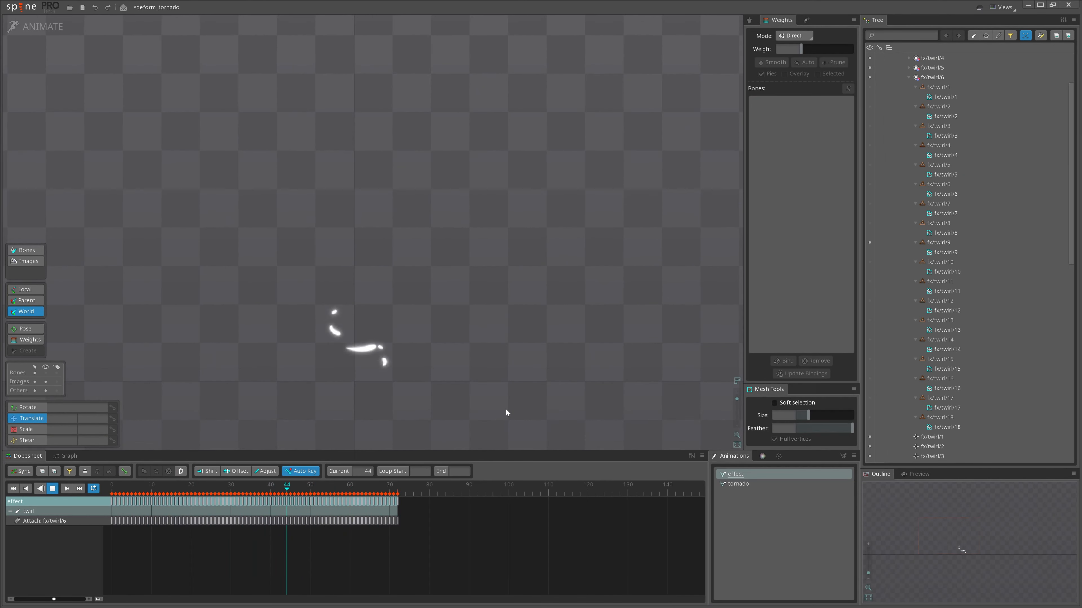
scroll(457, 392, up, 2)
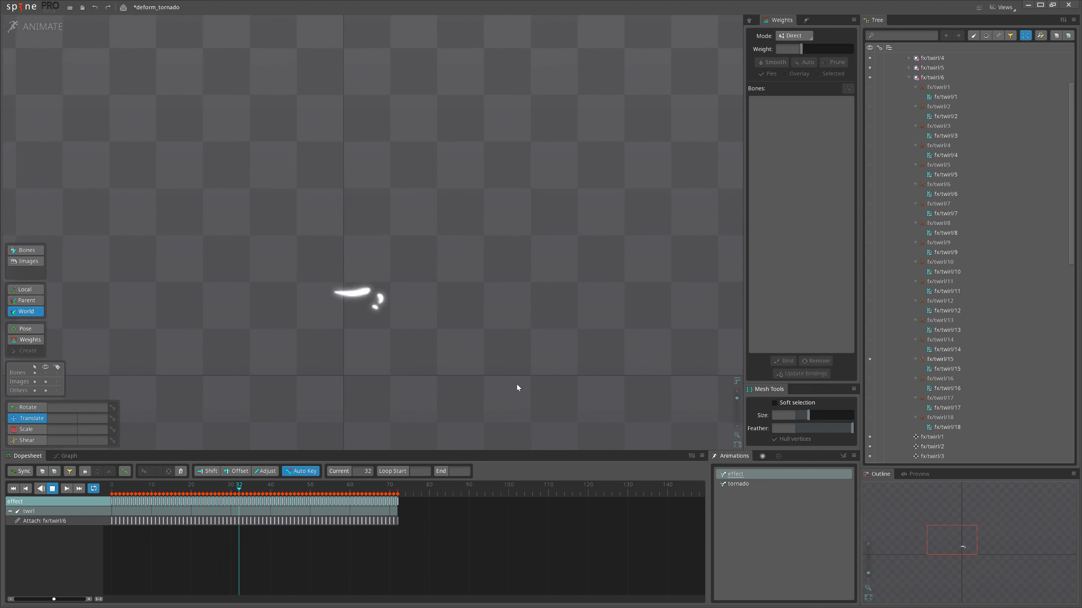
drag(488, 385, 507, 390)
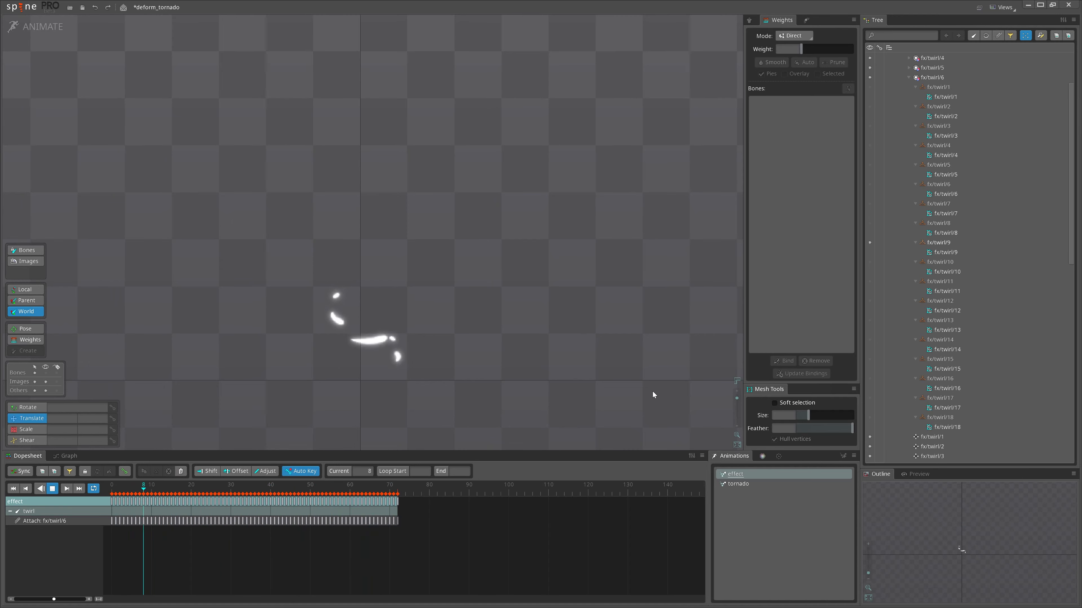
Play the tornado animation and examine the full funnel with its layered twirls and flying debris
click(743, 485)
scroll(652, 394, down, 3)
drag(642, 390, 516, 405)
scroll(496, 435, down, 2)
scroll(536, 326, down, 3)
scroll(538, 423, down, 1)
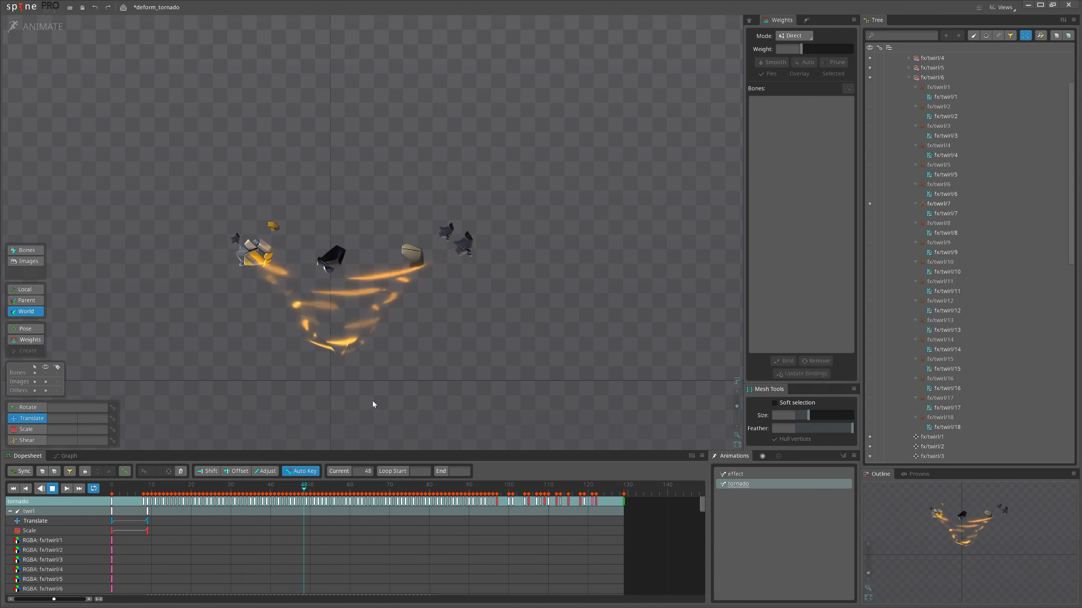
drag(378, 397, 405, 414)
scroll(404, 414, up, 1)
mouse_move(468, 376)
mouse_down()
mouse_move(498, 388)
mouse_move(480, 358)
mouse_up()
scroll(498, 389, up, 1)
Show the bones, stop at frame 31, and shift bone fx/twirl/3 to about x -42 and fx/twirl/2 to about x -73
key(ctrl+b)
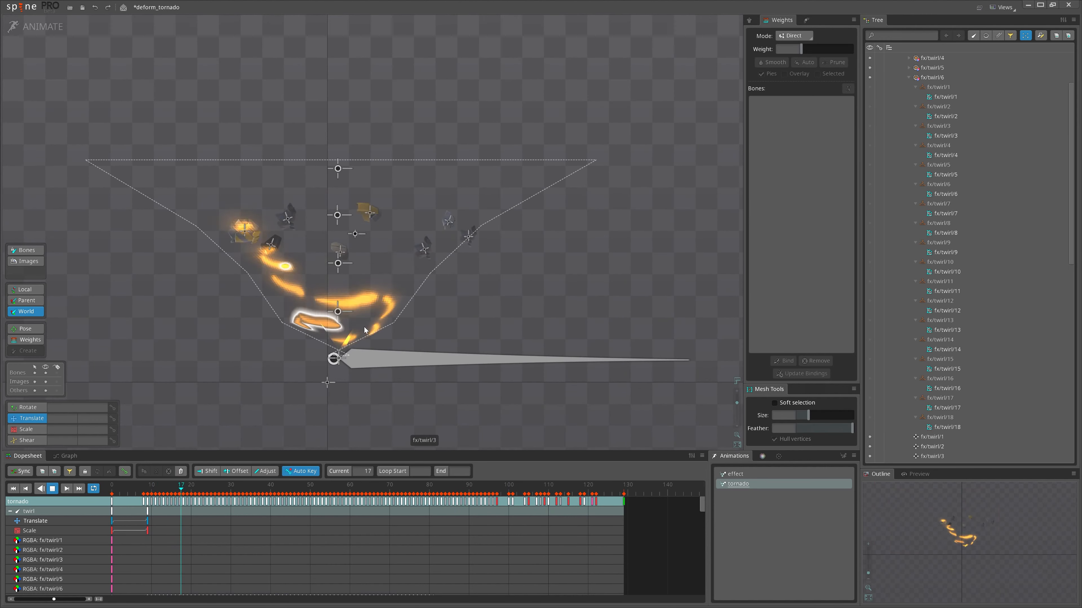
key(d)
click(339, 264)
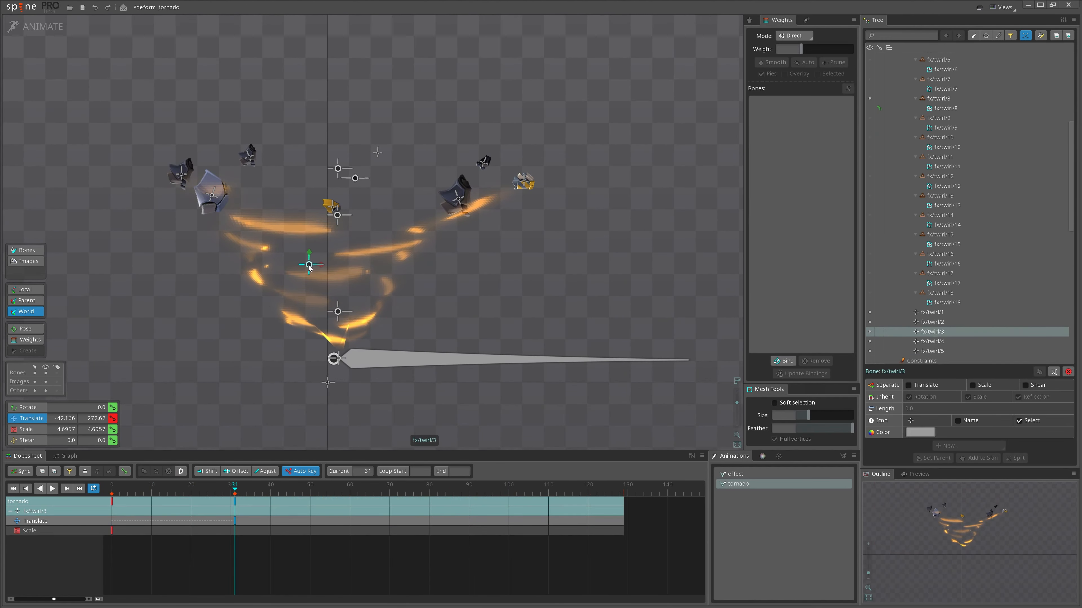
drag(343, 313, 298, 314)
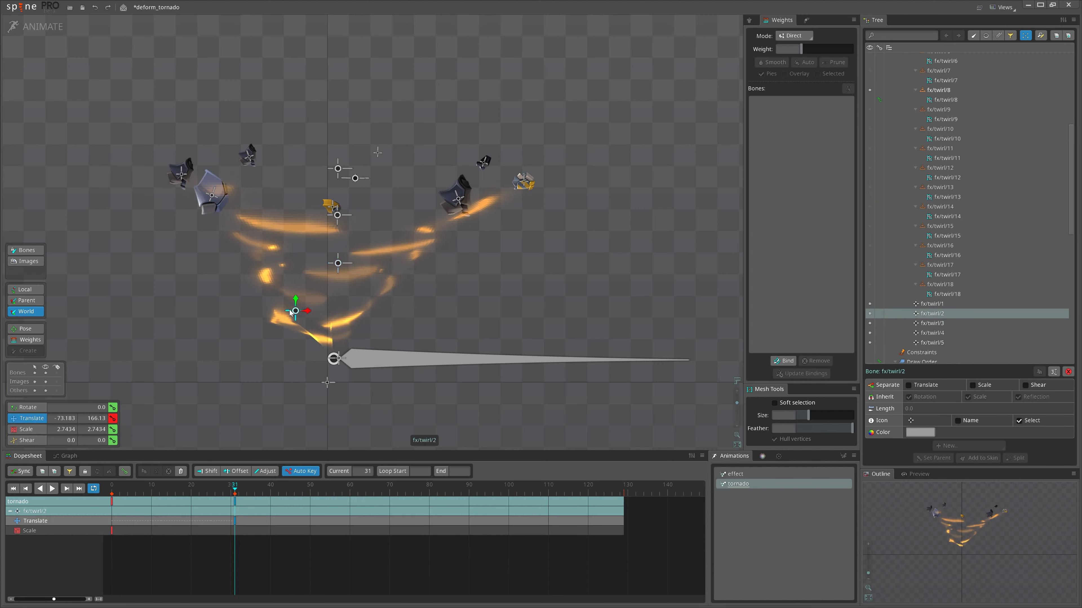
Undo the last shift of bone fx/twirl/2 and replay the tornado animation
key(ctrl+z)
key(space)
scroll(494, 332, down, 3)
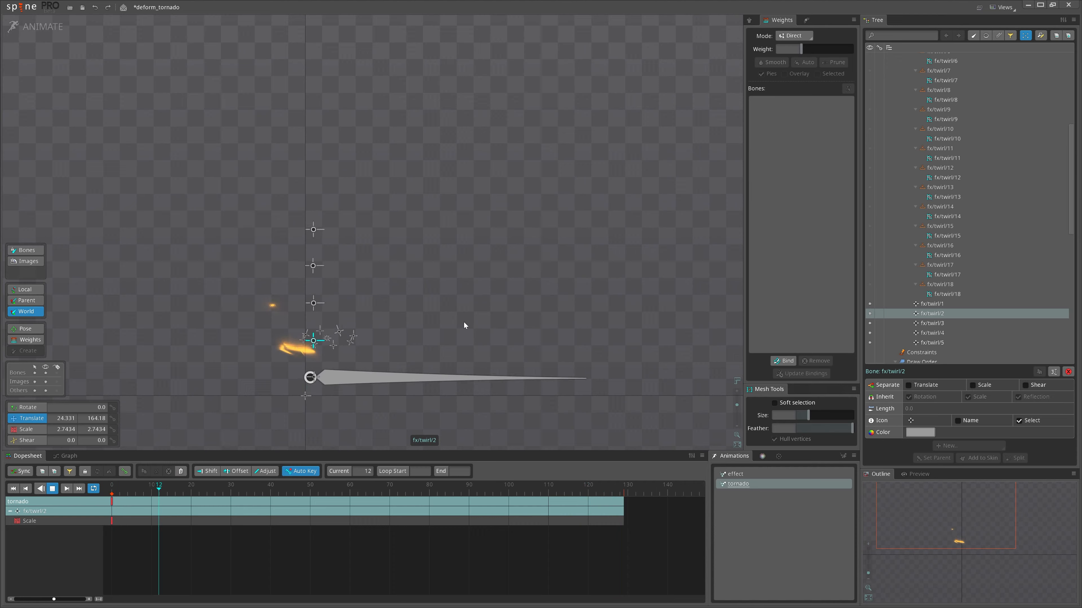
scroll(452, 326, down, 3)
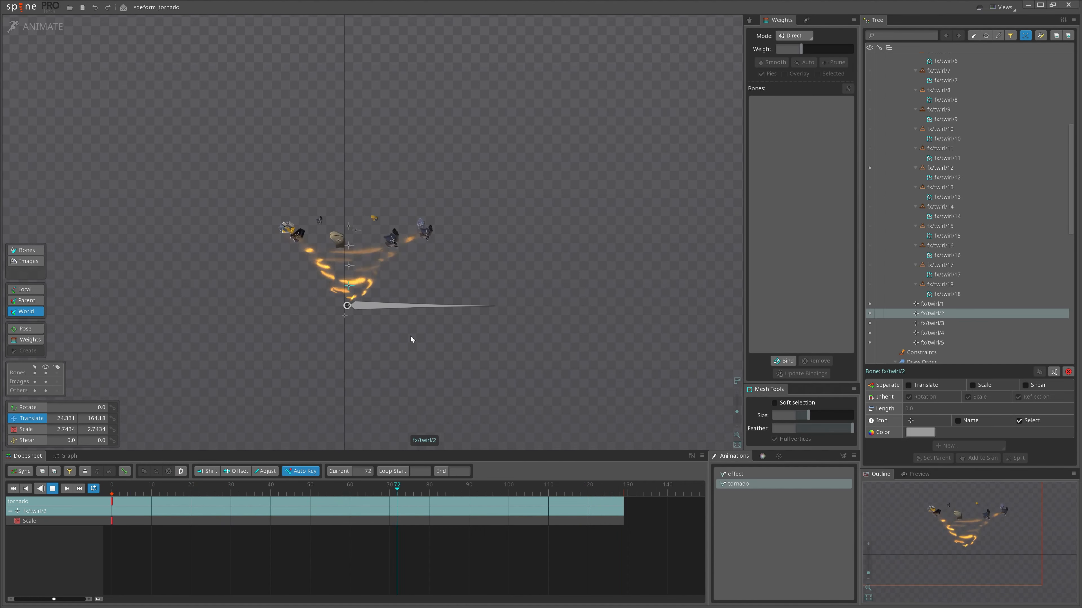
scroll(409, 335, up, 2)
scroll(388, 274, down, 3)
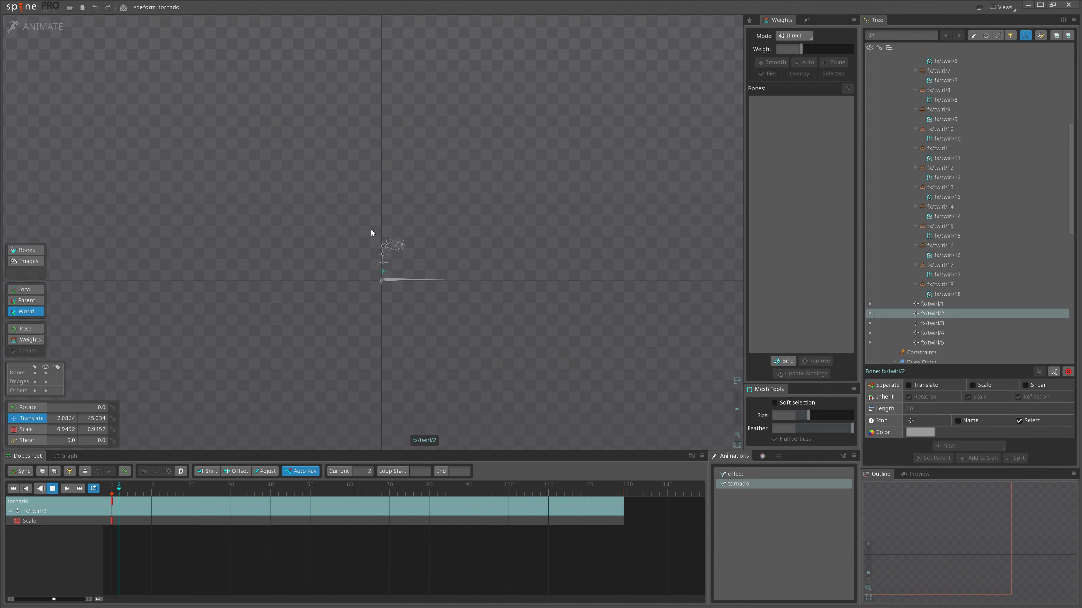
Stop the tornado at frame 27, select the twirl bone, and examine the offset attachment keys of its fx/twirl slots
click(382, 238)
scroll(974, 232, up, 2)
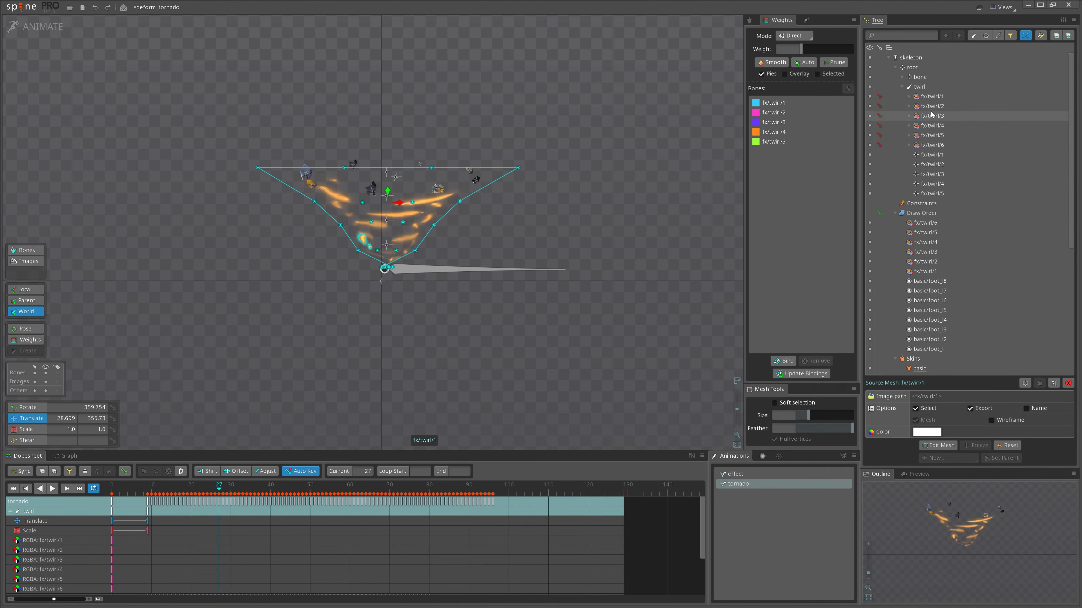
click(932, 96)
shift+click(932, 144)
click(921, 87)
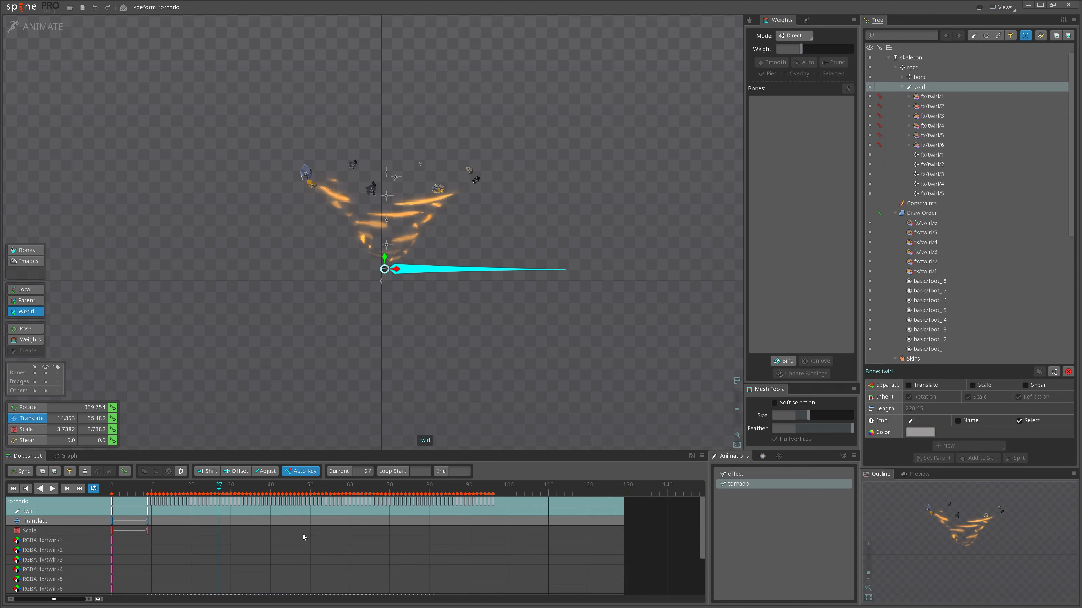
scroll(298, 550, down, 3)
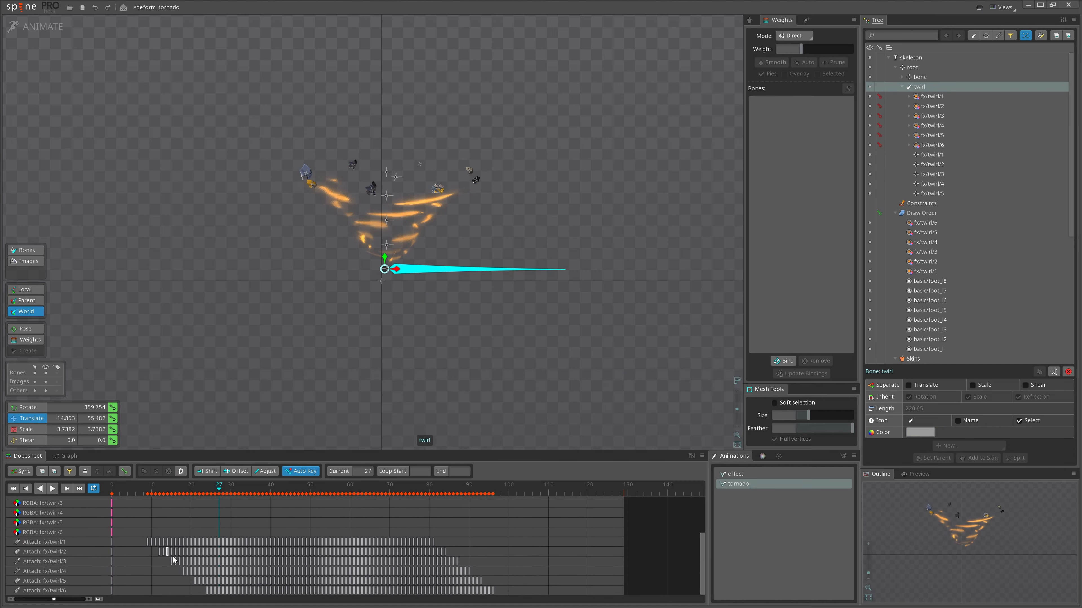
scroll(174, 557, up, 3)
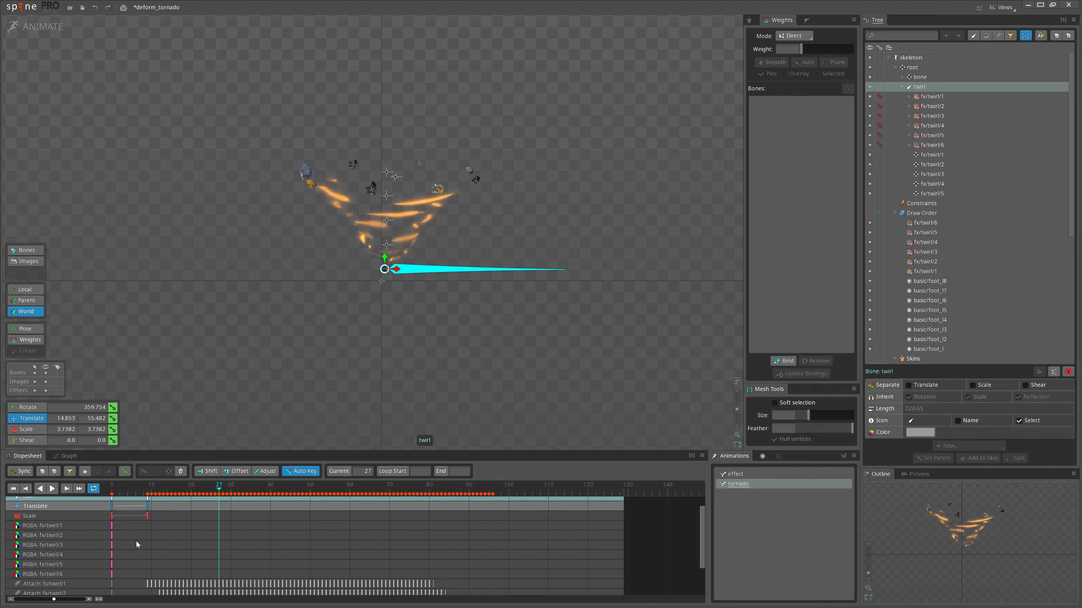
scroll(171, 545, down, 2)
drag(422, 388, 380, 406)
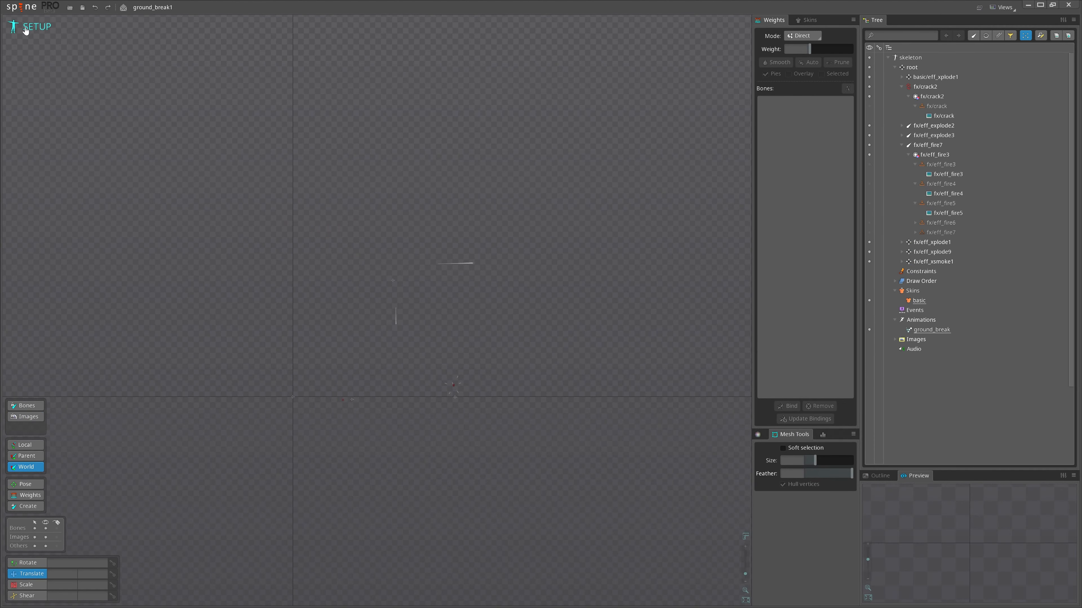
Switch the ground_break1 project to Animate mode, play the ground_break animation, and scrub to about frame 6.6
click(25, 29)
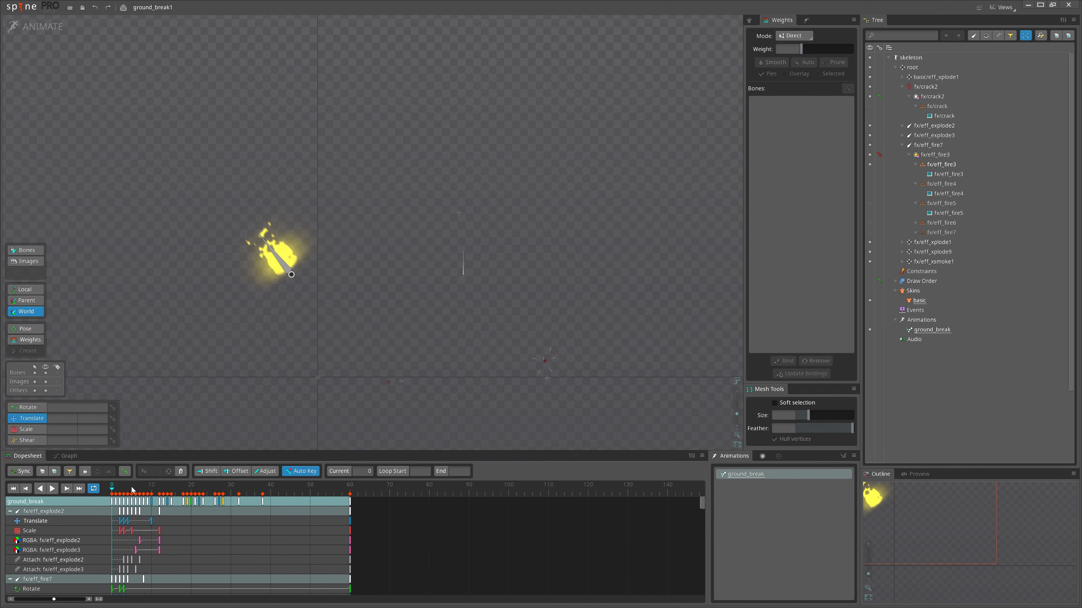
key(space)
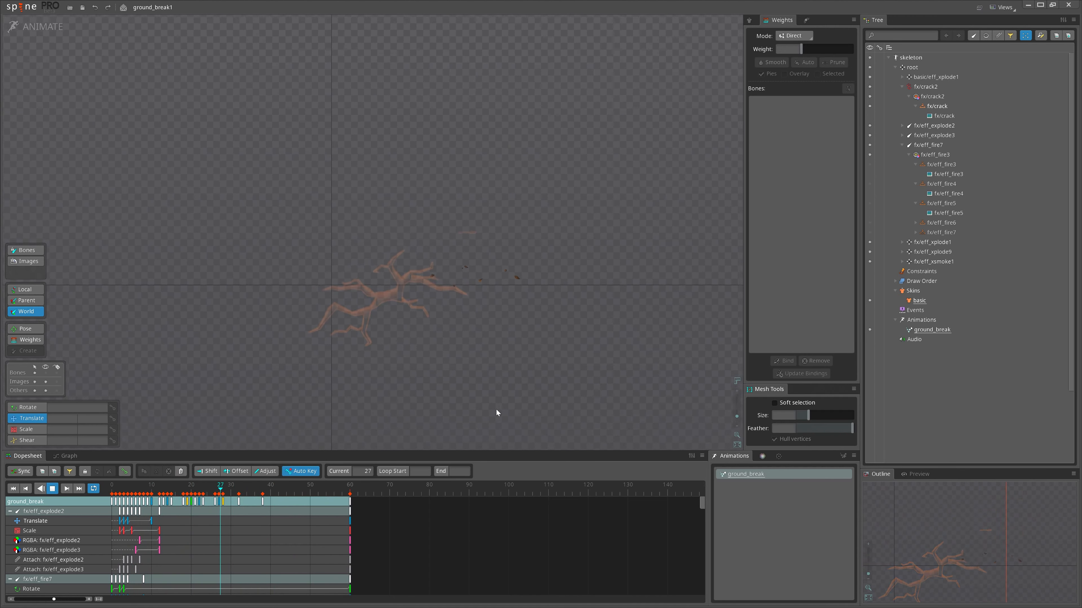
click(111, 490)
mouse_move(111, 490)
mouse_down()
mouse_move(145, 483)
mouse_move(128, 481)
mouse_up()
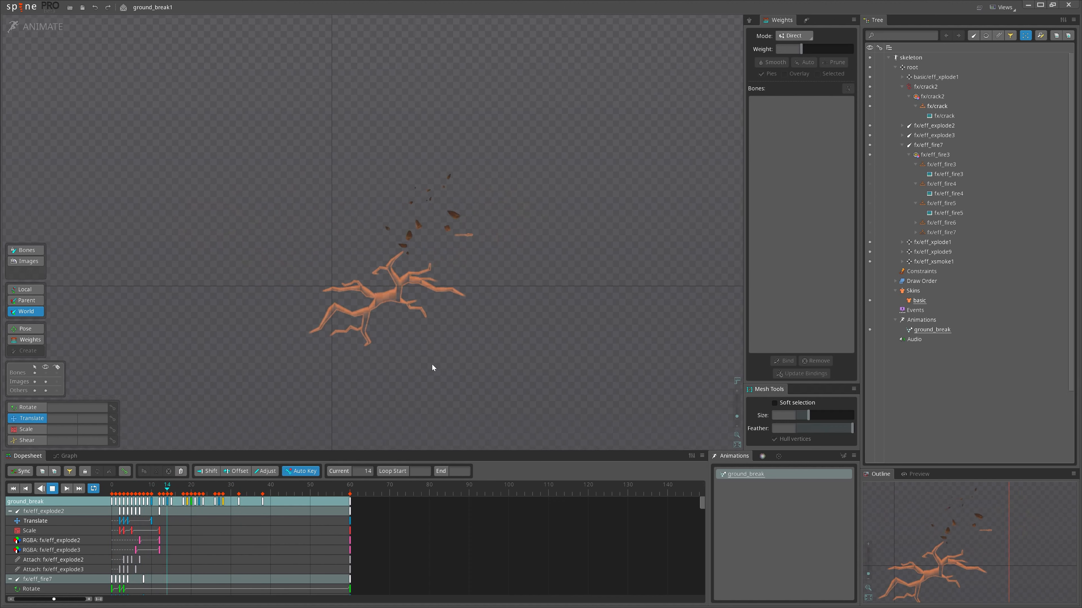
click(142, 488)
drag(153, 488, 138, 488)
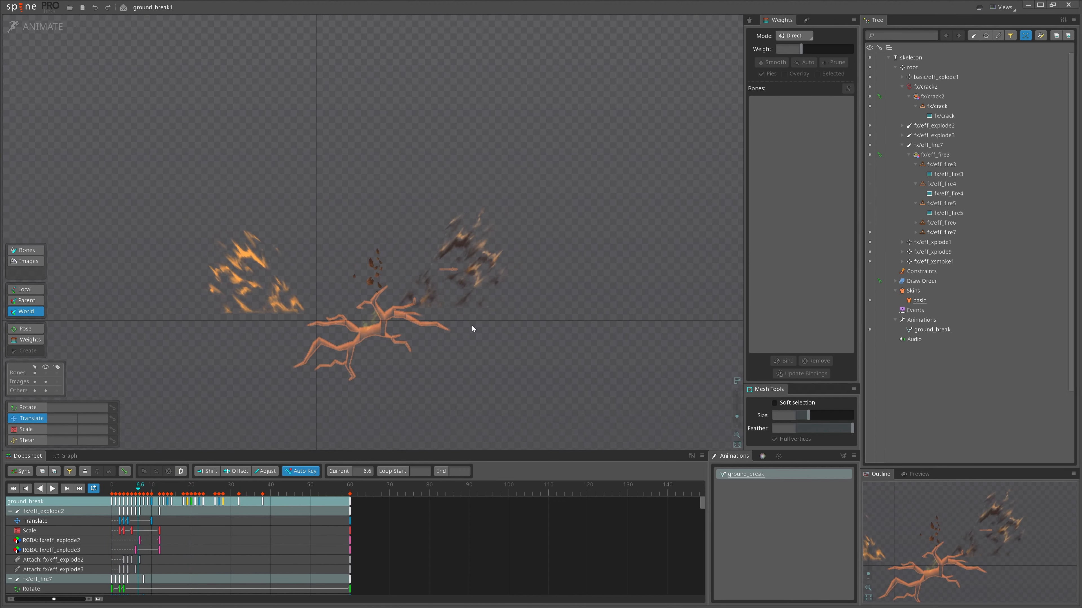
Inspect the overlapping fx/eff_explode5 and fx/eff_explode4 regions and select the fx/eff_explode2 bone that carries them
click(496, 254)
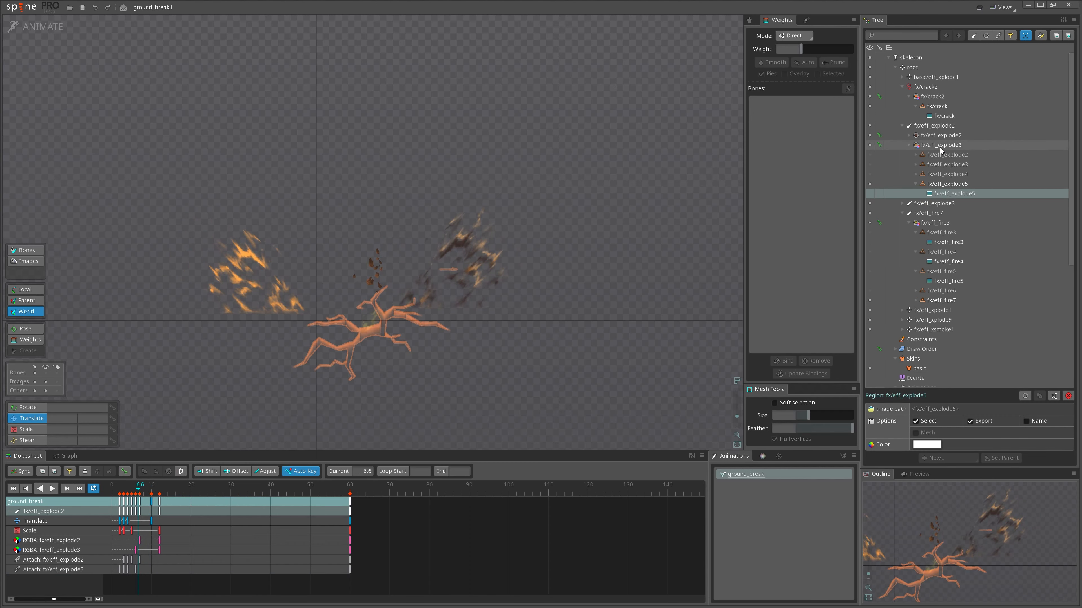
scroll(464, 279, up, 3)
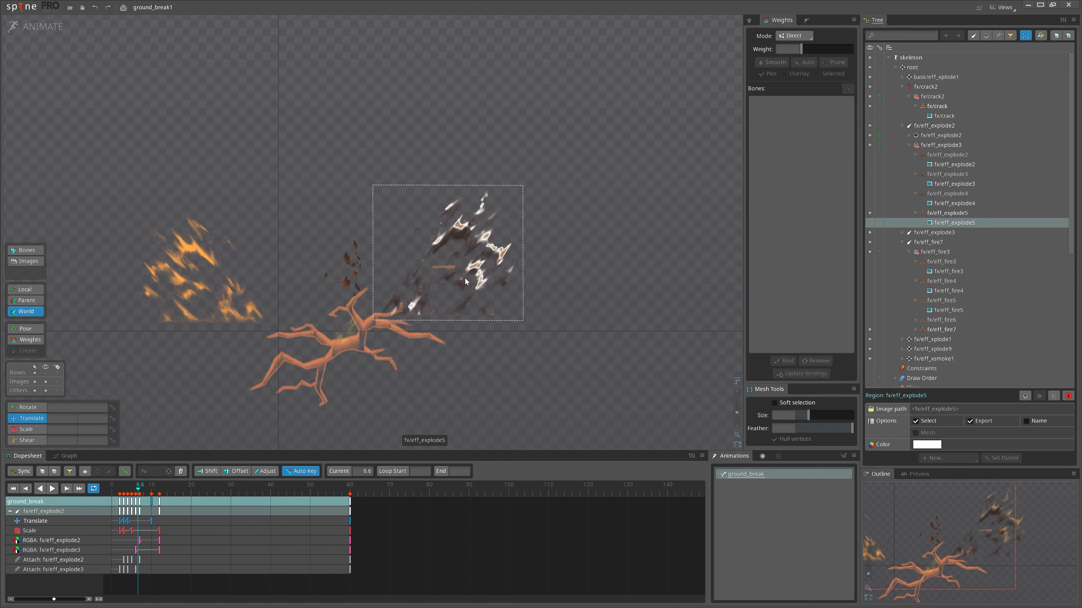
click(441, 291)
scroll(611, 314, up, 4)
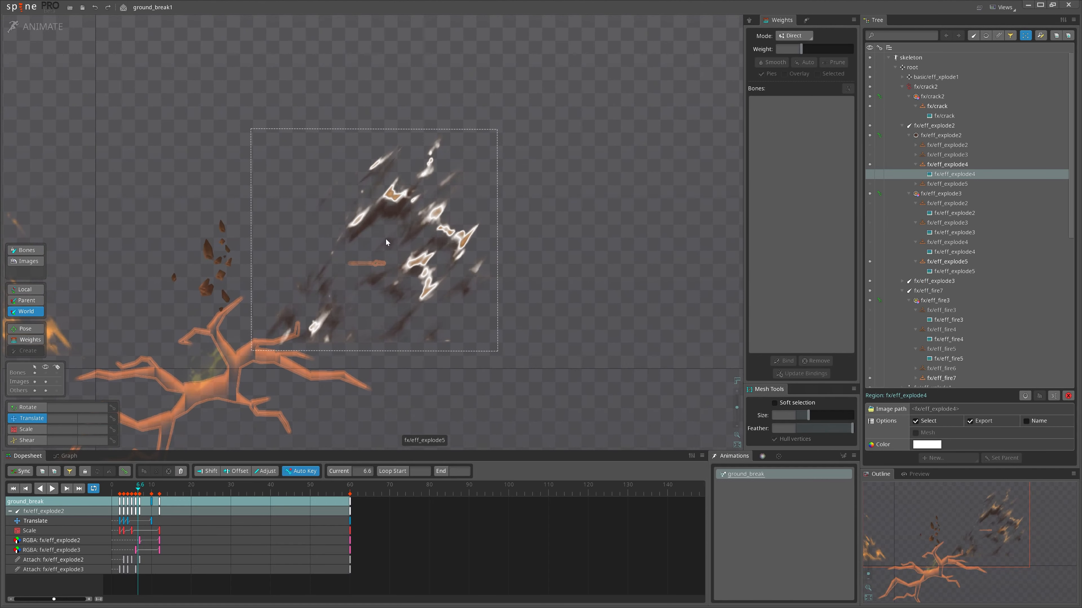
click(260, 323)
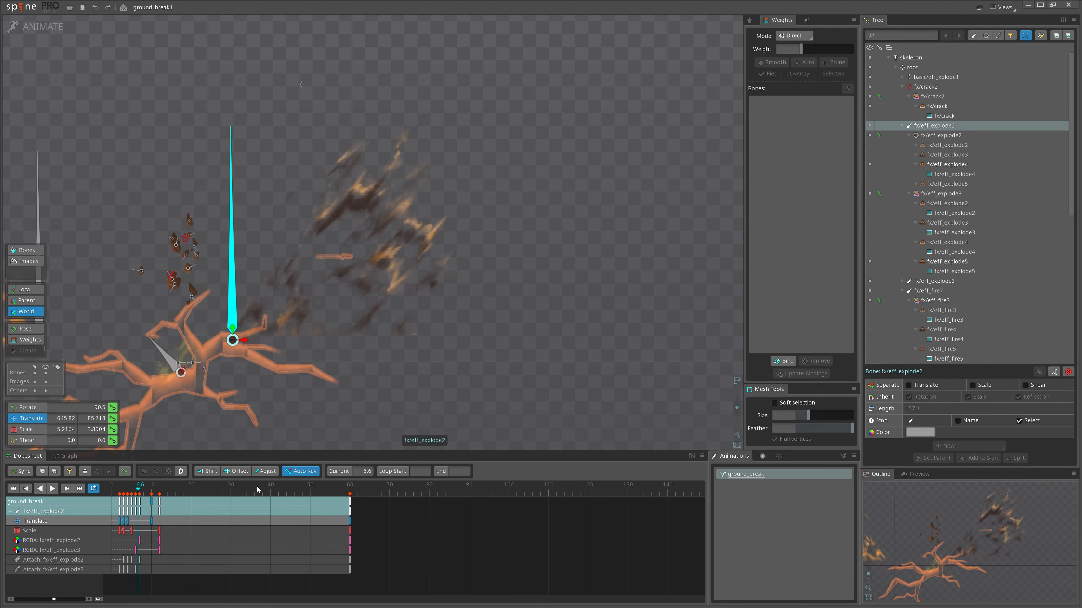
Scrub around frame 4 to examine how the fx/eff_explode2 bone stretches its frame sequence, then replay the whole ground_break animation
drag(119, 490, 130, 491)
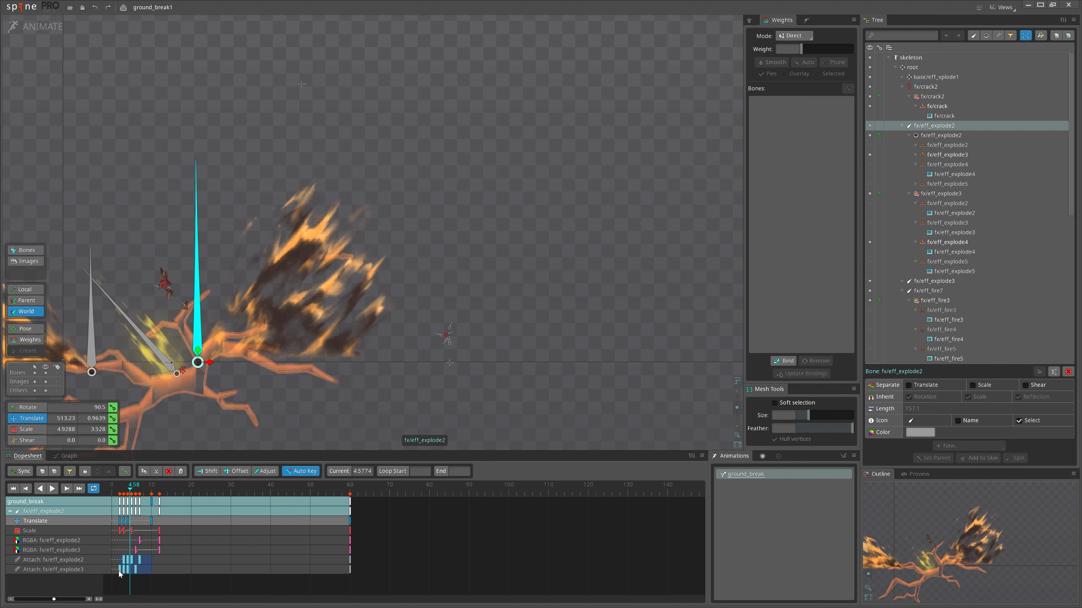
mouse_move(127, 489)
mouse_down()
mouse_move(115, 488)
mouse_move(129, 490)
mouse_up()
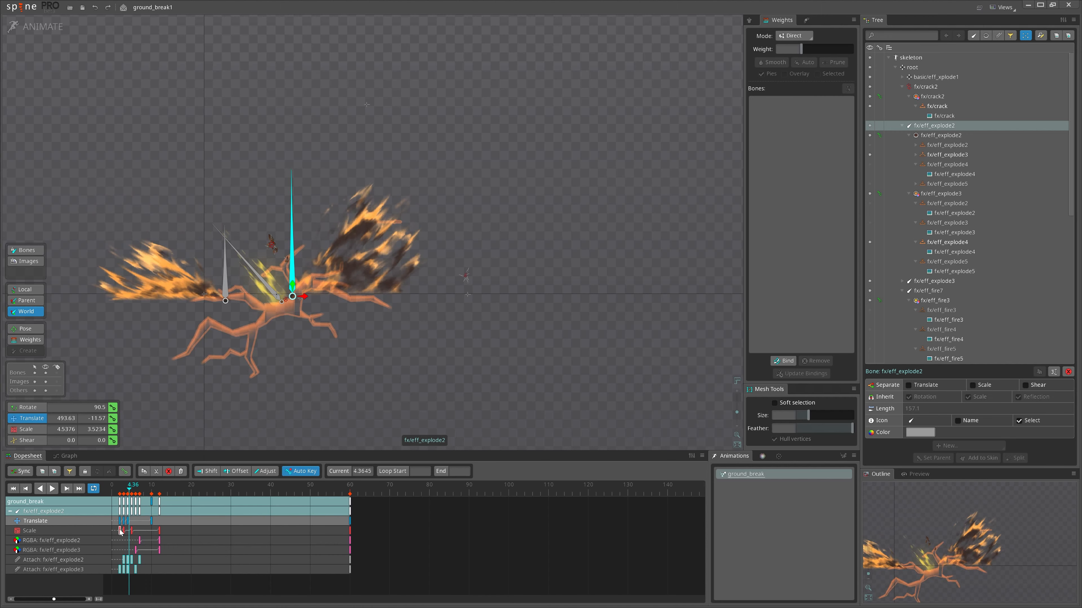
scroll(379, 385, down, 2)
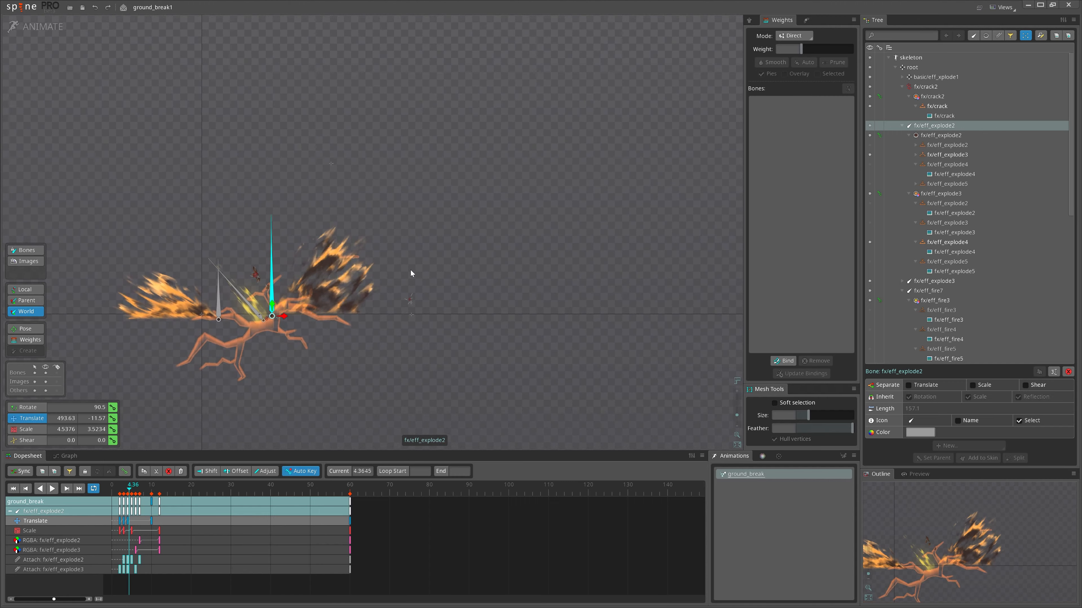
key(space)
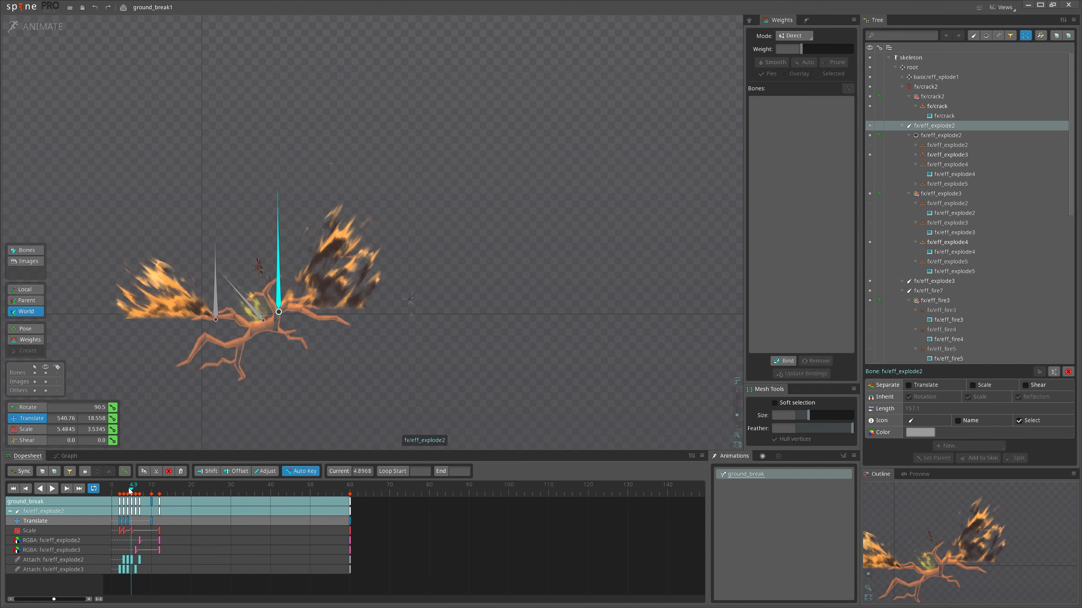
click(457, 343)
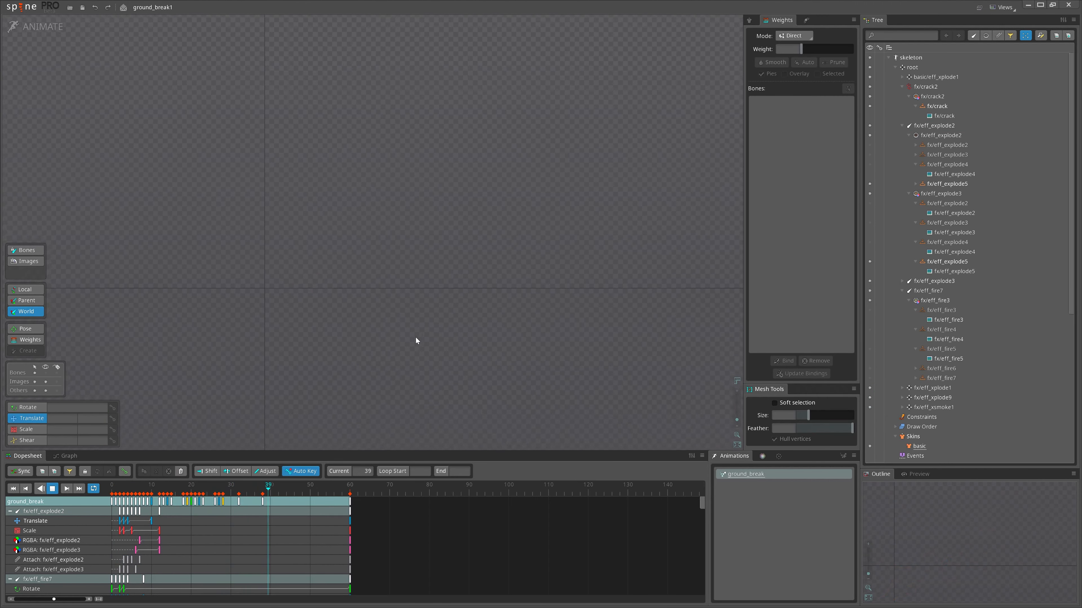
scroll(472, 398, down, 1)
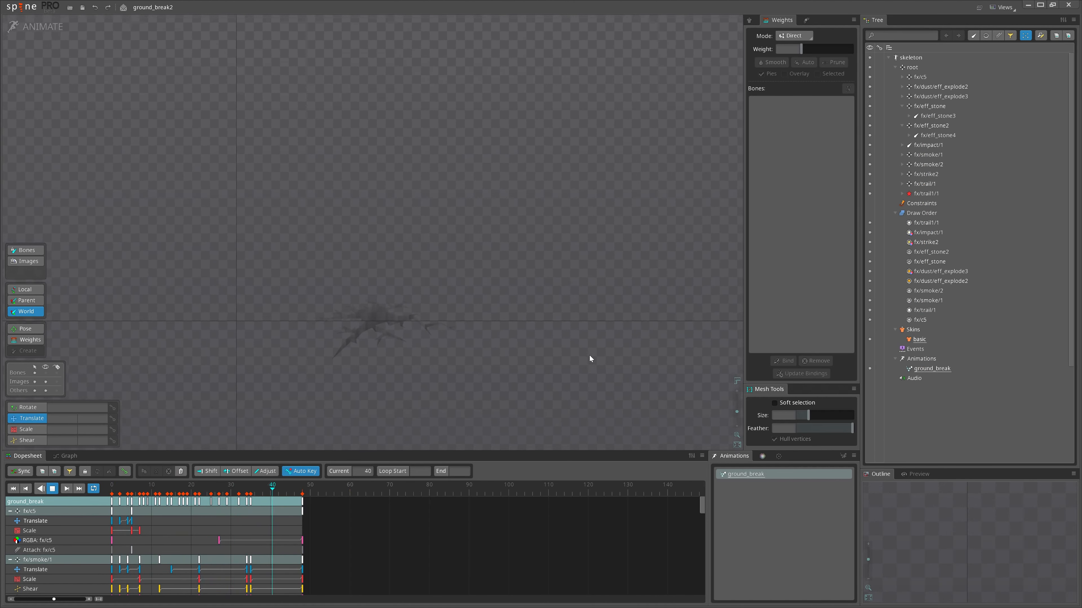
Watch the ground_break2 animation, stop it at frame 25, and select the fx/eff_stone mesh under fx/eff_stone4 to inspect the flying stones
scroll(586, 415, down, 1)
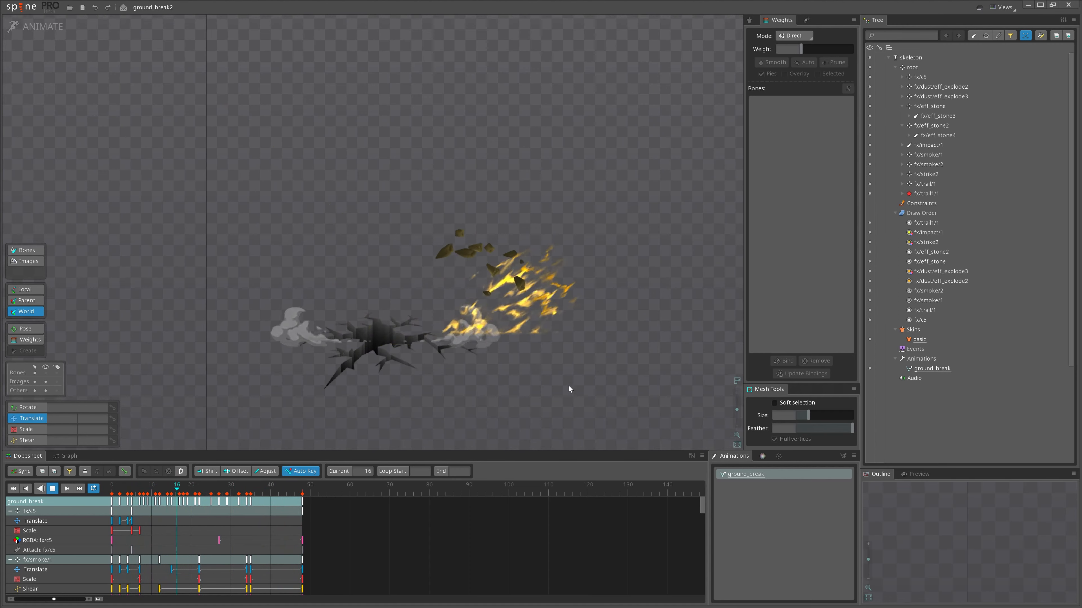
scroll(552, 398, up, 1)
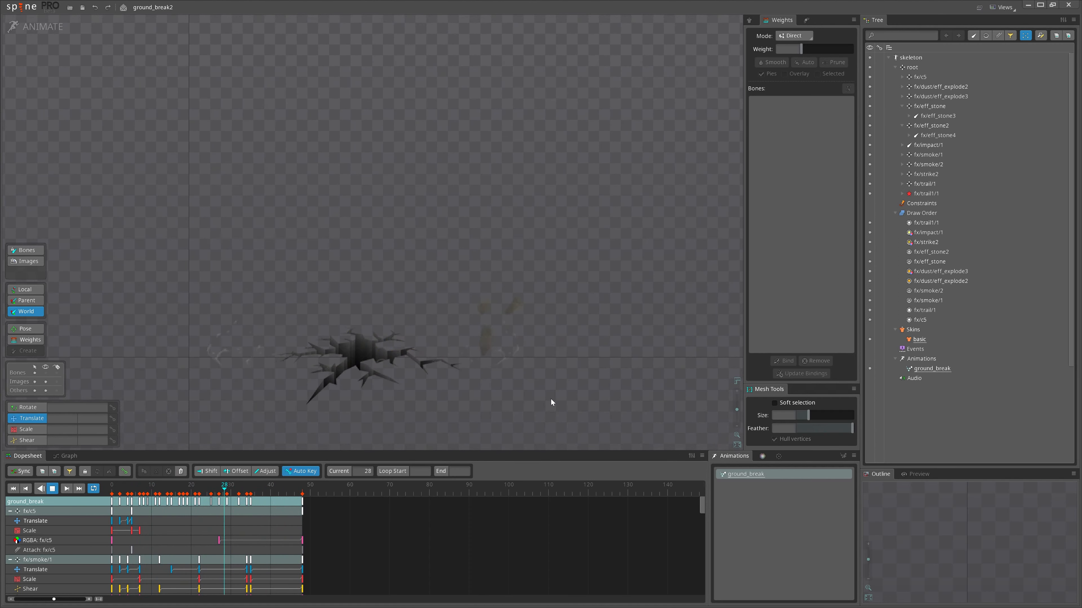
scroll(551, 399, up, 1)
key(space)
click(458, 291)
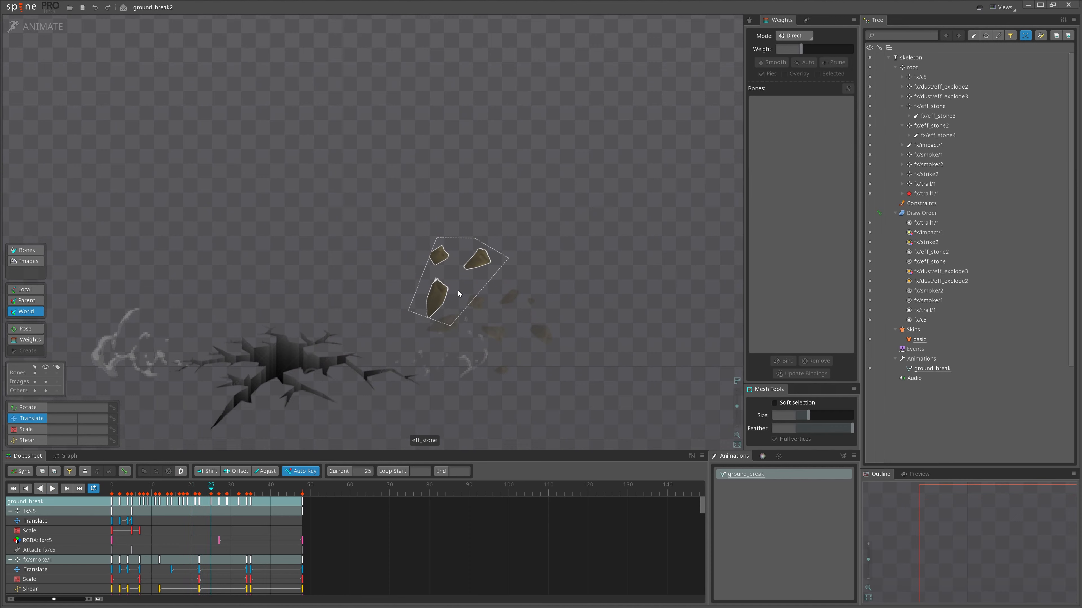
click(458, 290)
scroll(593, 343, up, 3)
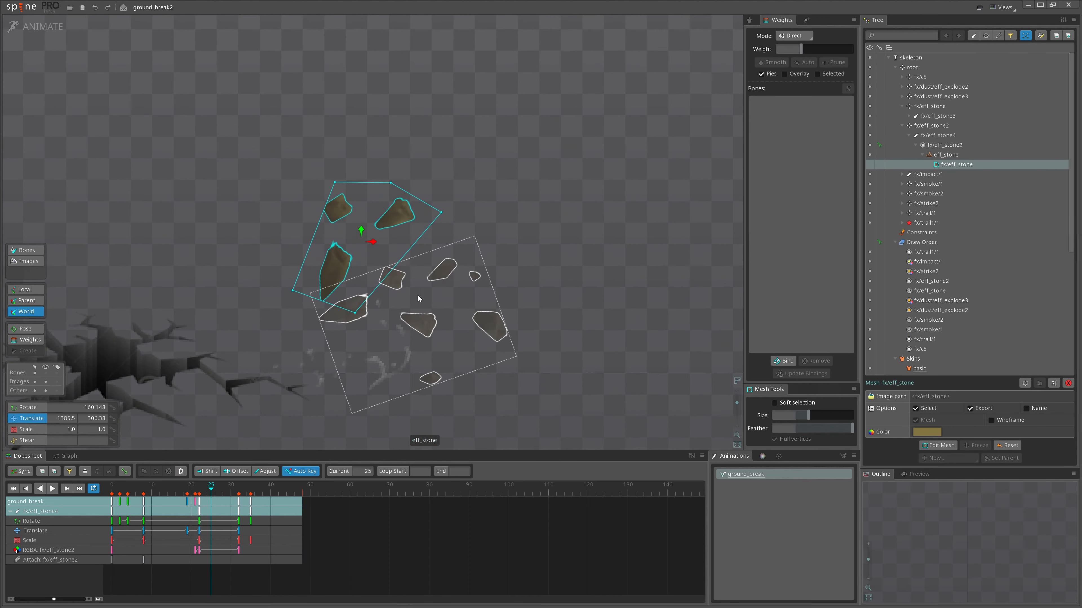
Scrub back to about frame 6 to examine the strike impact, replay the animation with nothing selected, and stop at frame 11
drag(187, 495, 136, 490)
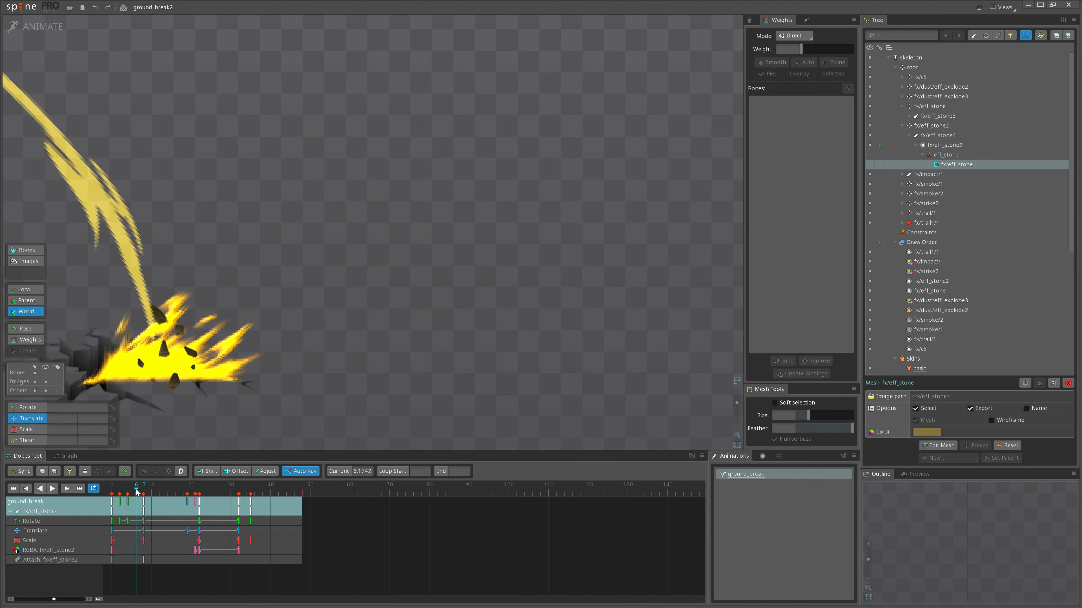
scroll(463, 413, down, 5)
scroll(391, 424, up, 2)
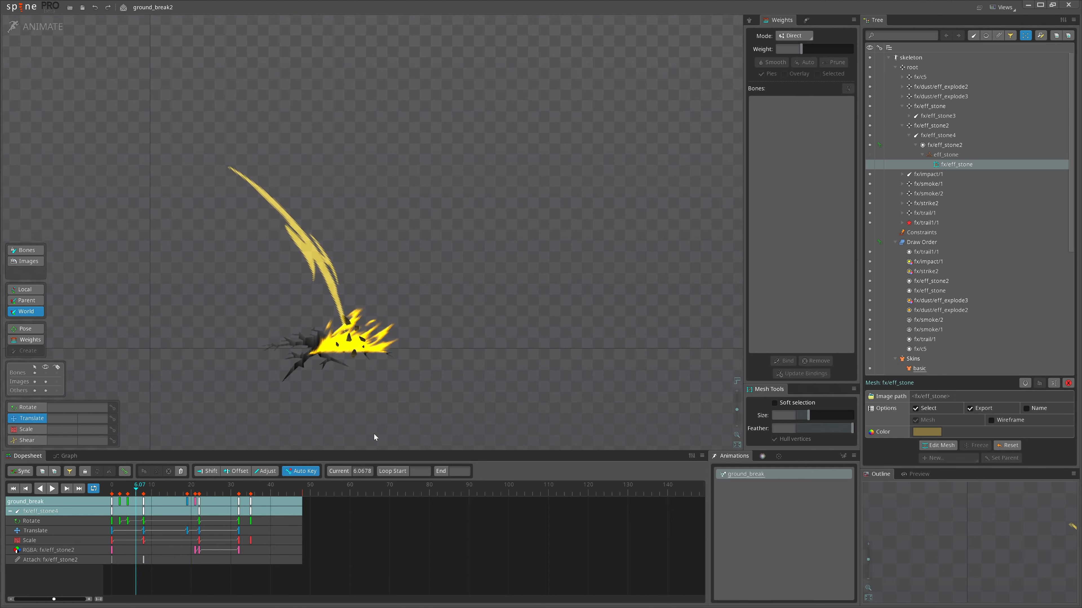
click(53, 489)
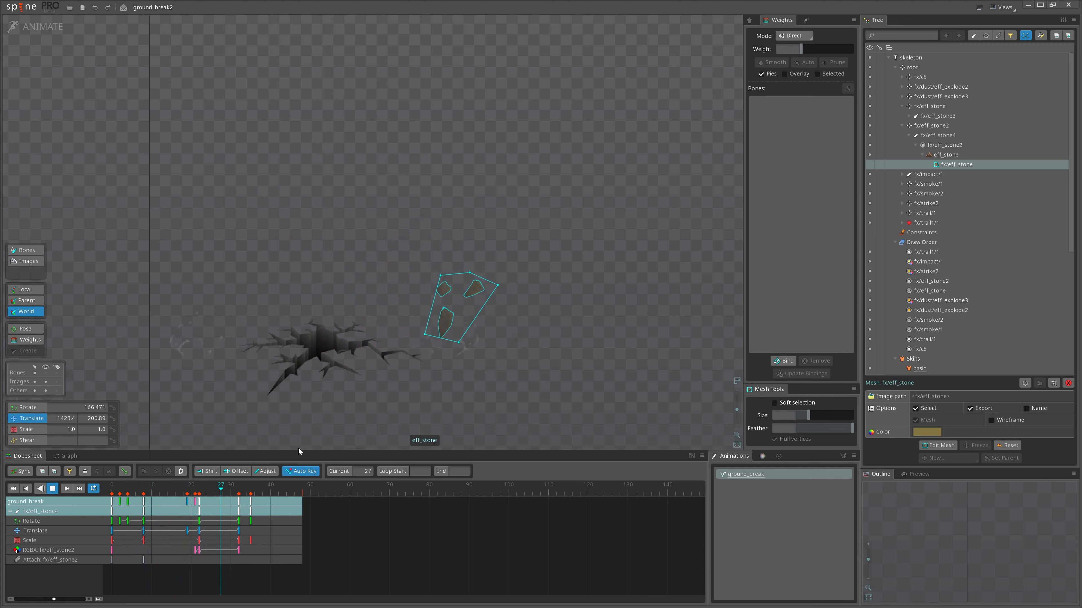
click(601, 371)
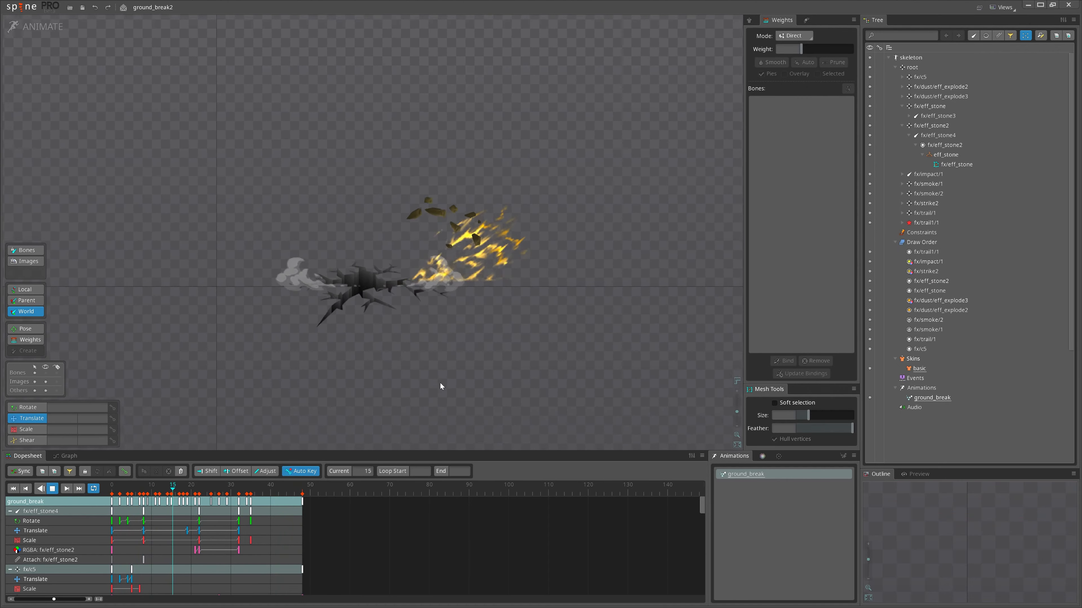
key(space)
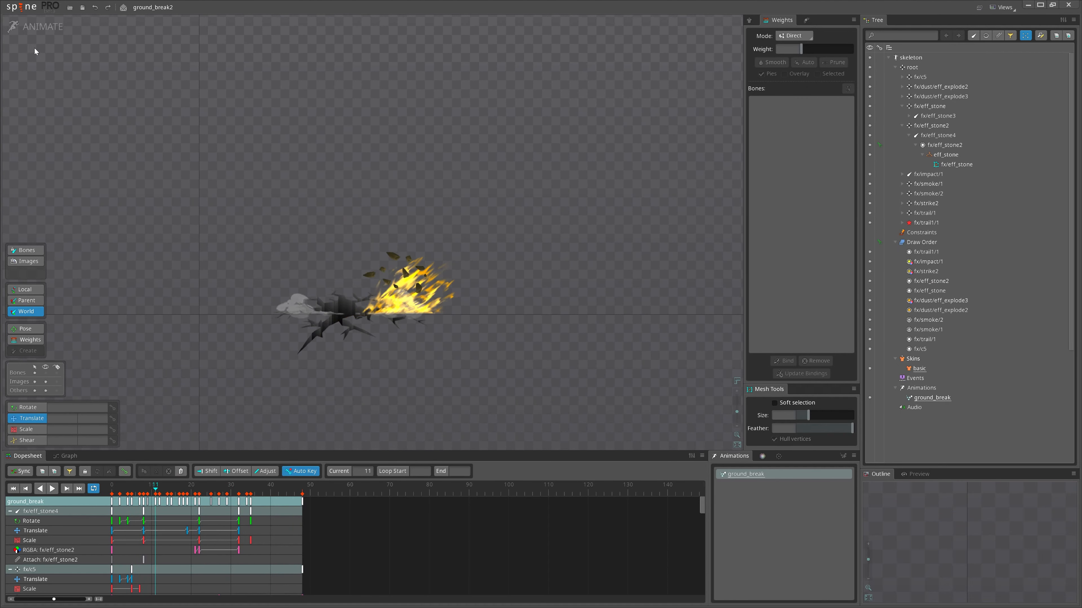
Reopen the ground_break1 project and play its ground_break animation up to frame 14
click(20, 8)
mouse_move(80, 45)
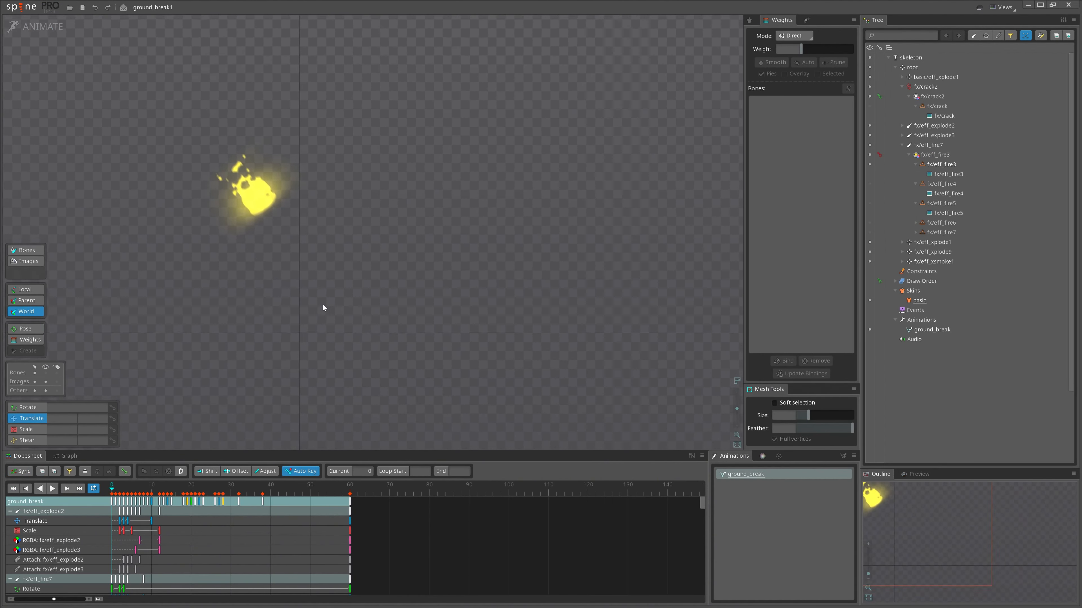
key(space)
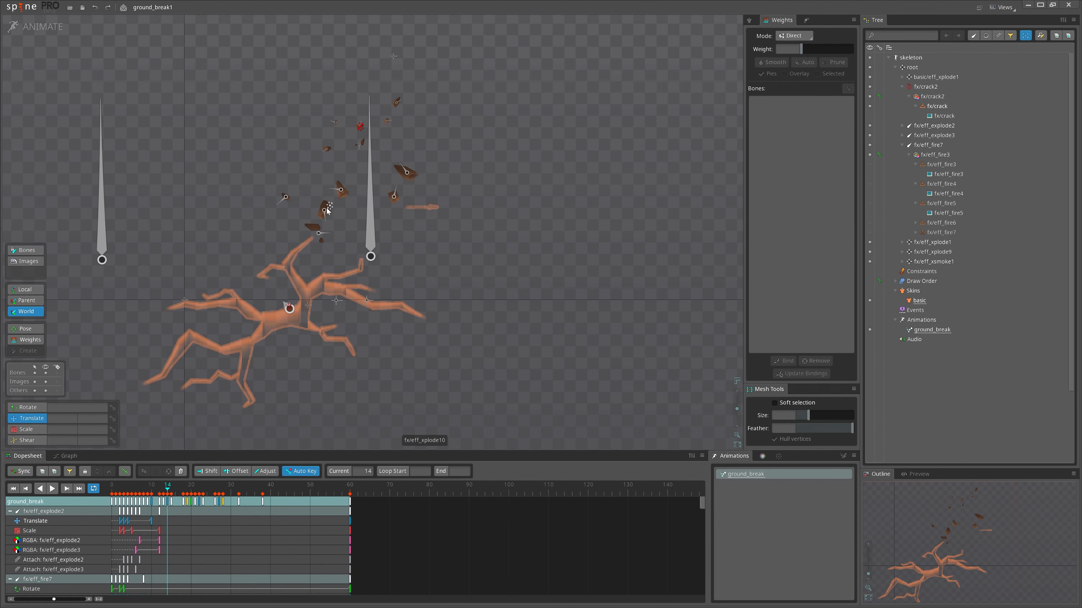
Select the fx/eff_stone mesh to examine its bone weights on the separate stones, and switch to Setup mode
click(360, 193)
scroll(377, 201, up, 3)
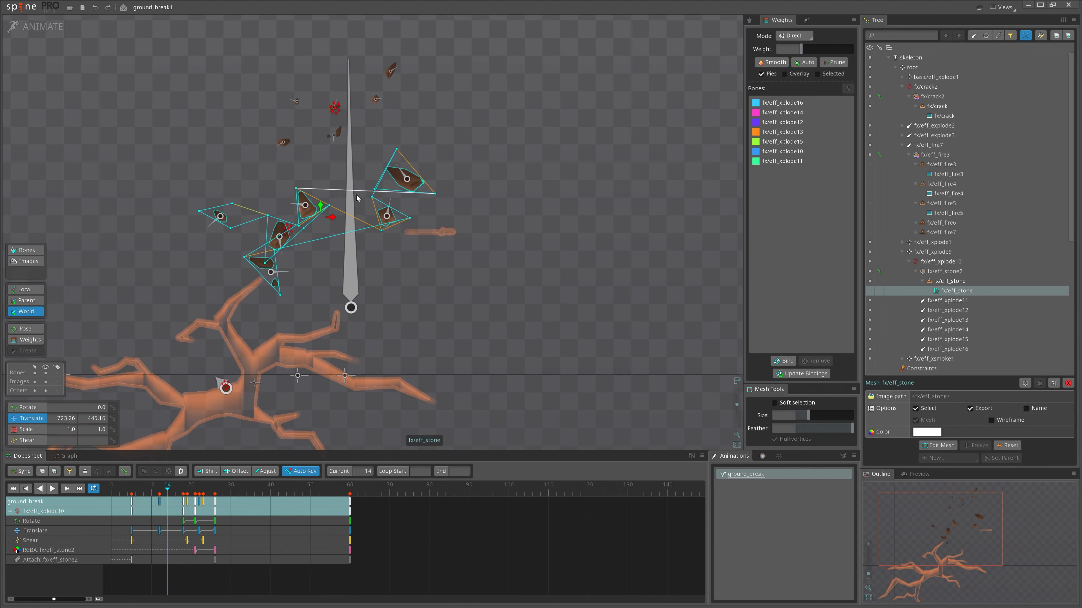
drag(413, 221, 335, 183)
click(46, 26)
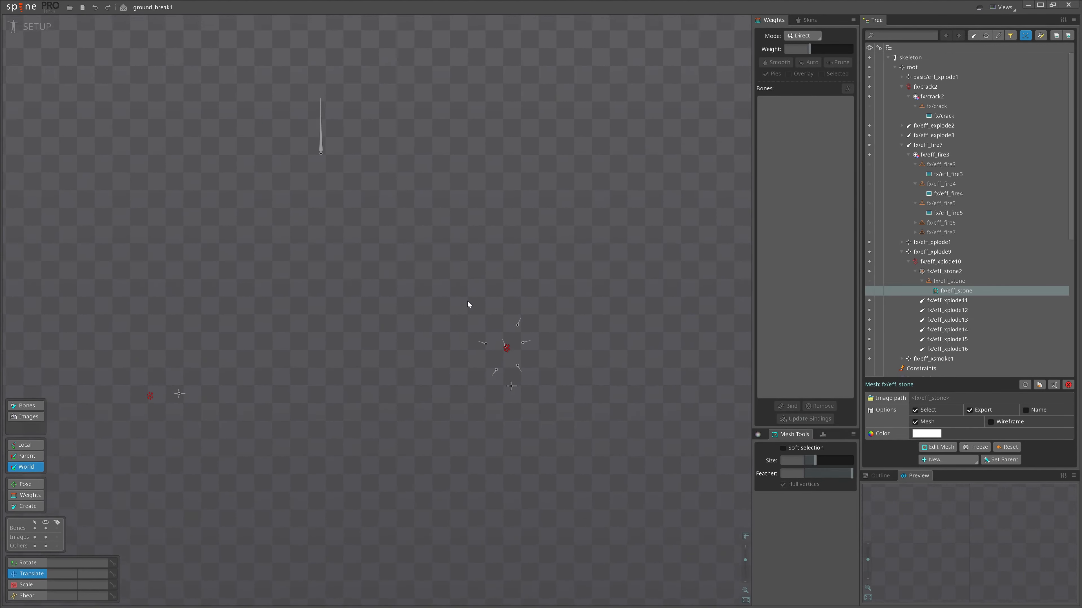
Return to Animate mode, select the fx/eff_stone mesh under fx/eff_xplode2, and scrub with nothing selected to about frame 19 to inspect the falling stones
click(38, 27)
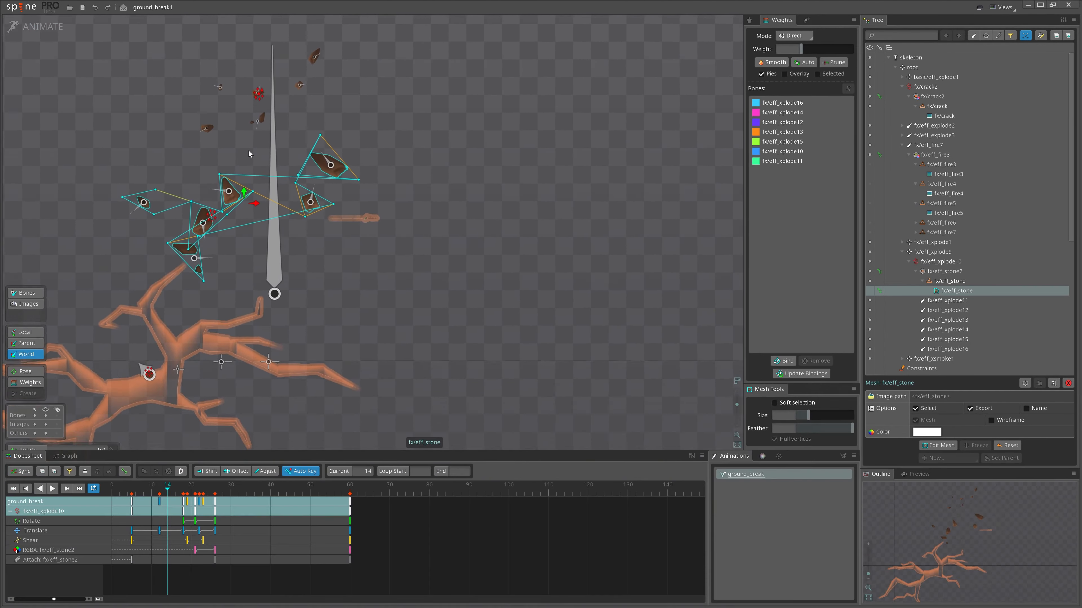
click(219, 88)
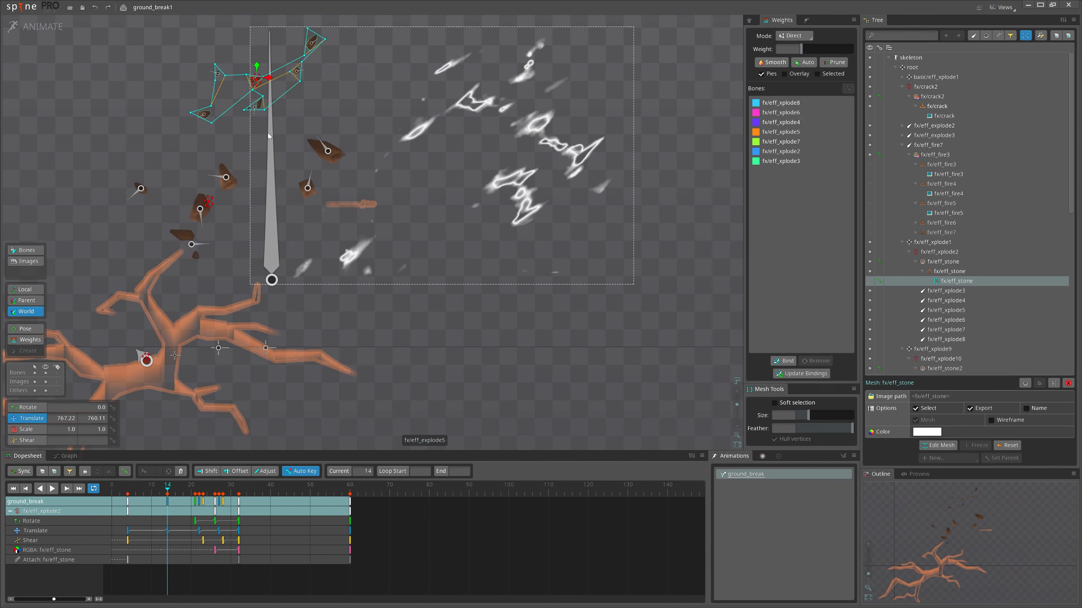
scroll(494, 346, down, 2)
scroll(493, 347, down, 1)
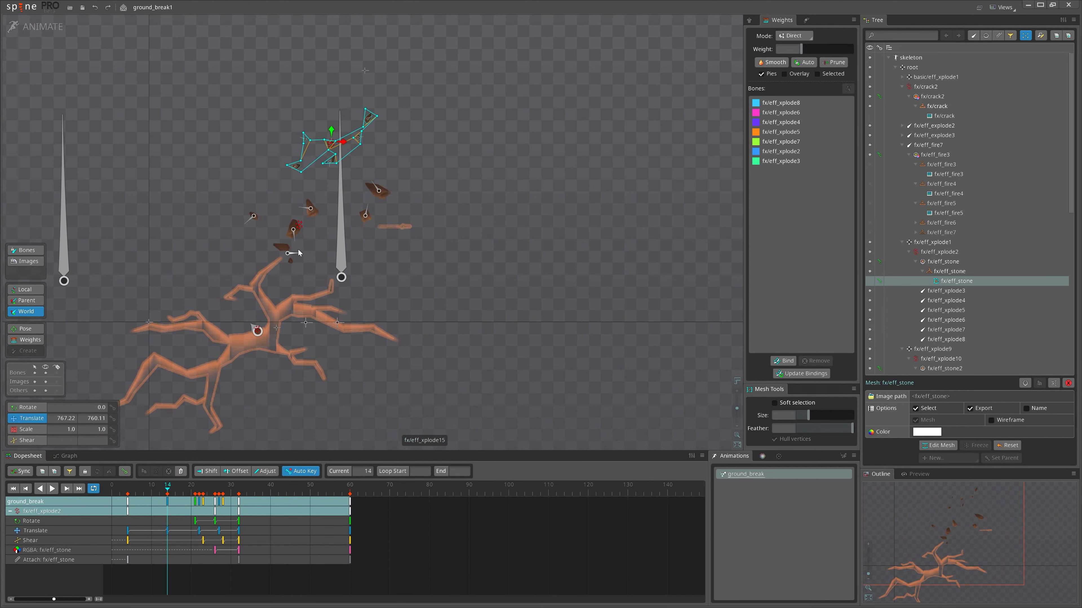
click(292, 236)
drag(169, 489, 189, 489)
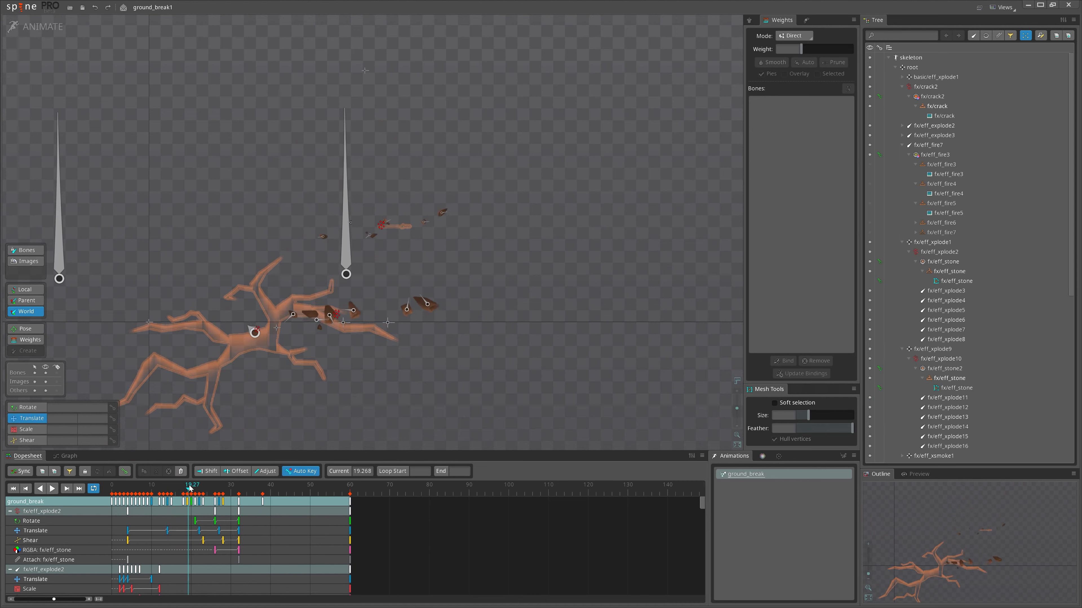
Reopen the ground_break2 project and play its ground_break animation, stopping at frame 17 to view the cracks, smoke and flying stones
click(20, 8)
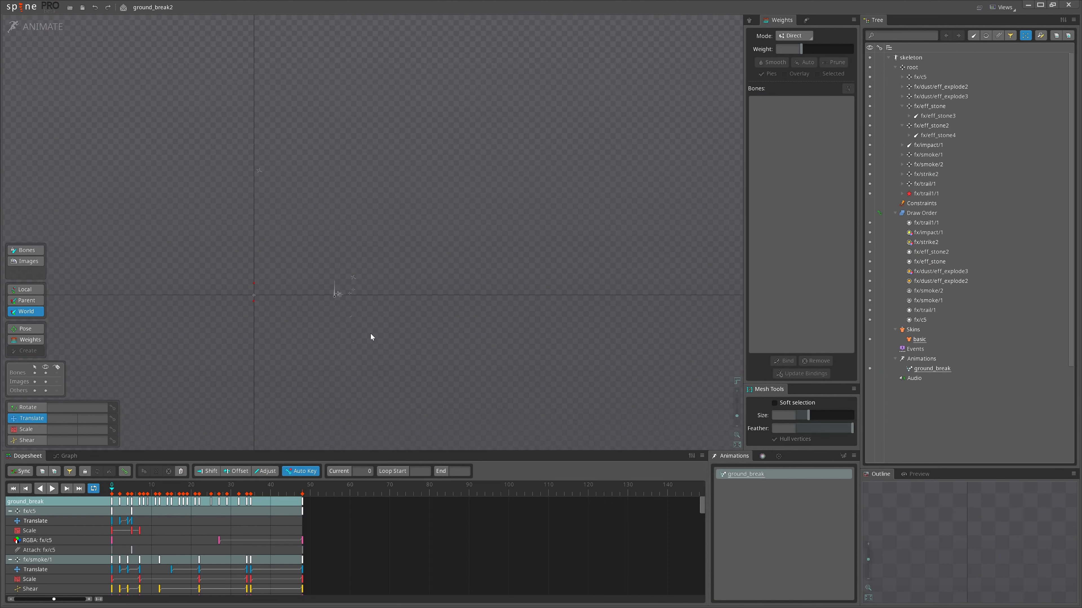
key(d)
scroll(383, 315, up, 4)
scroll(552, 325, down, 2)
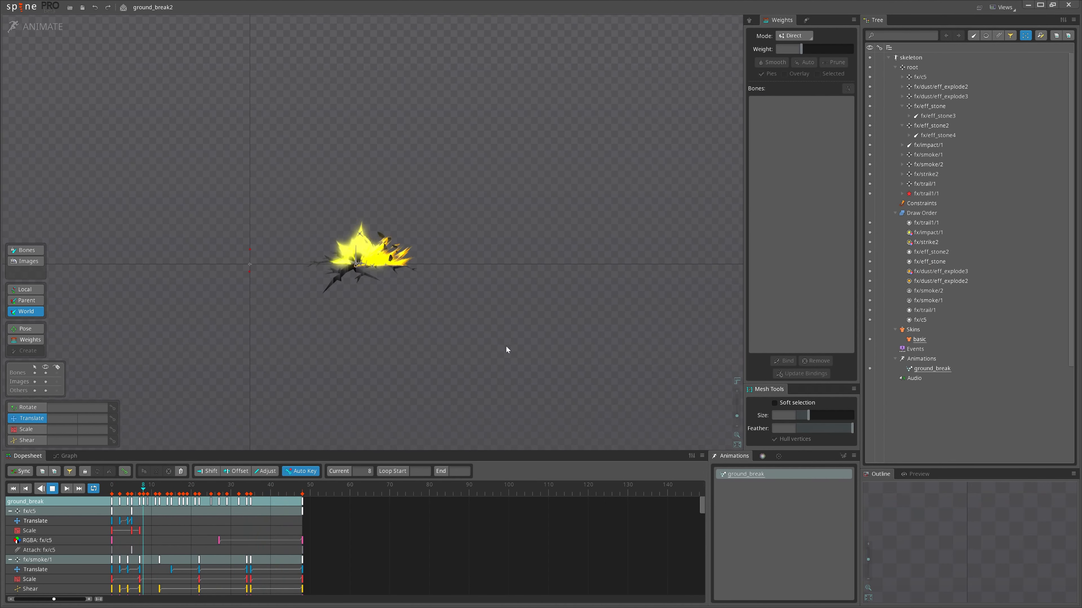
drag(560, 322, 553, 359)
scroll(495, 365, up, 2)
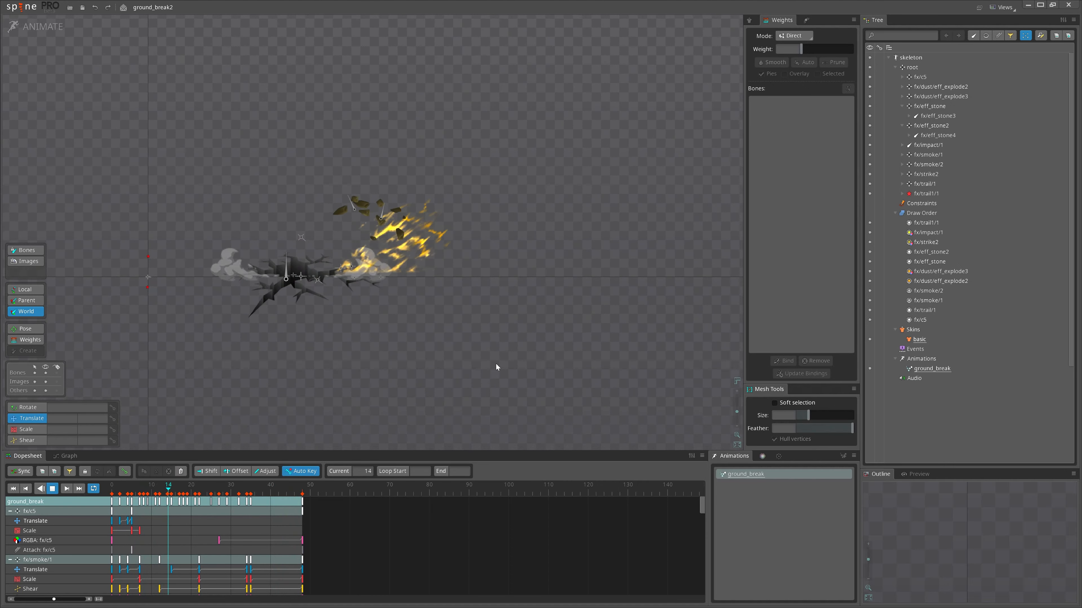
drag(434, 360, 470, 374)
key(d)
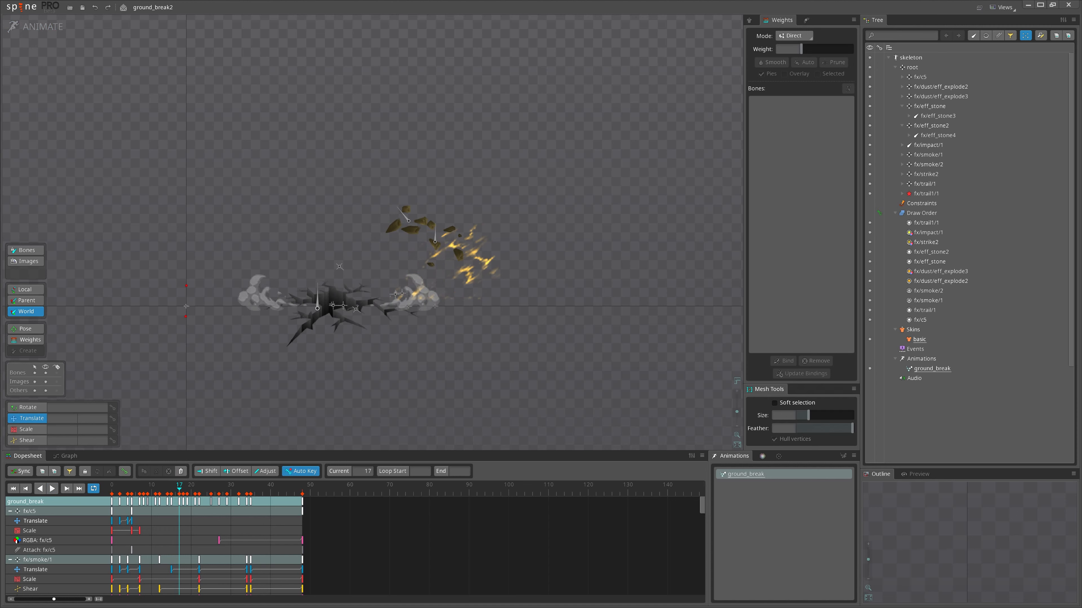
drag(371, 232, 341, 202)
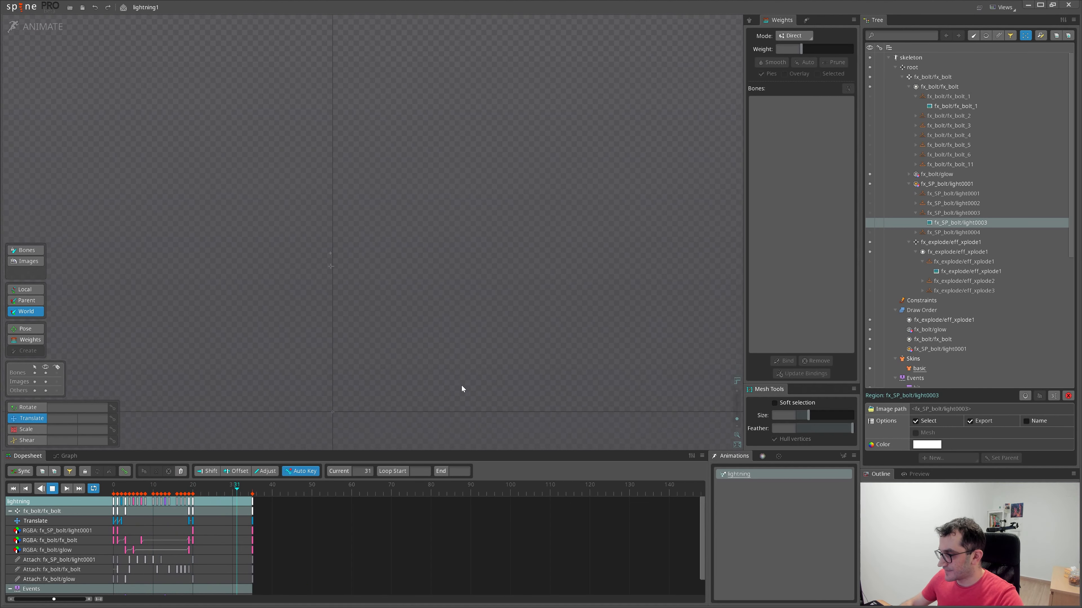
Stop the lightning1 animation at frame 10, select the fx_bolt/glow1 region, and step on to frame 13 to examine the bolt frames
key(space)
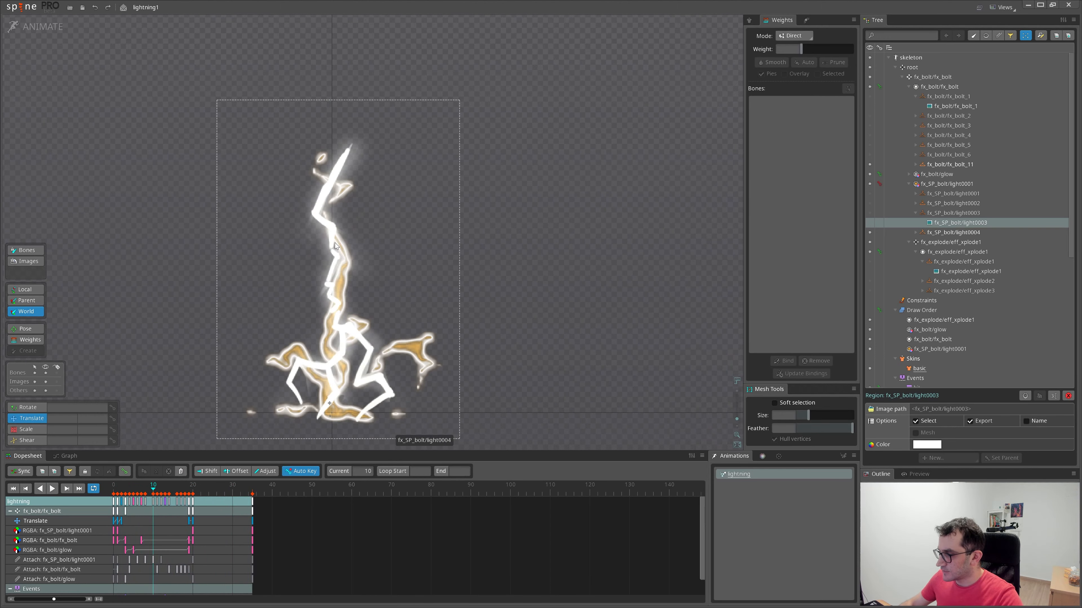
click(331, 367)
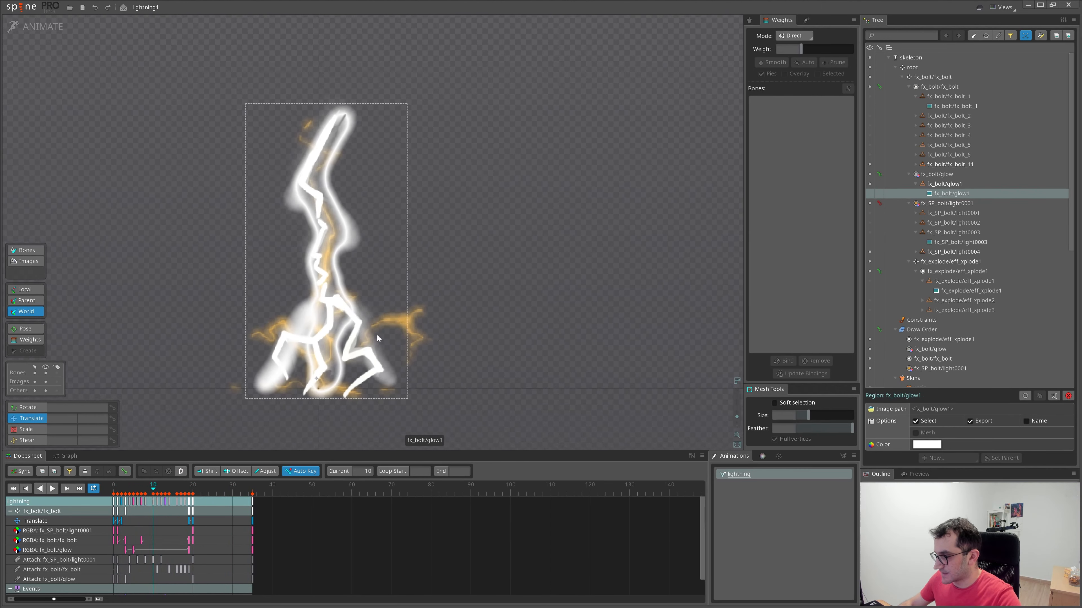
scroll(376, 336, up, 3)
drag(156, 489, 188, 489)
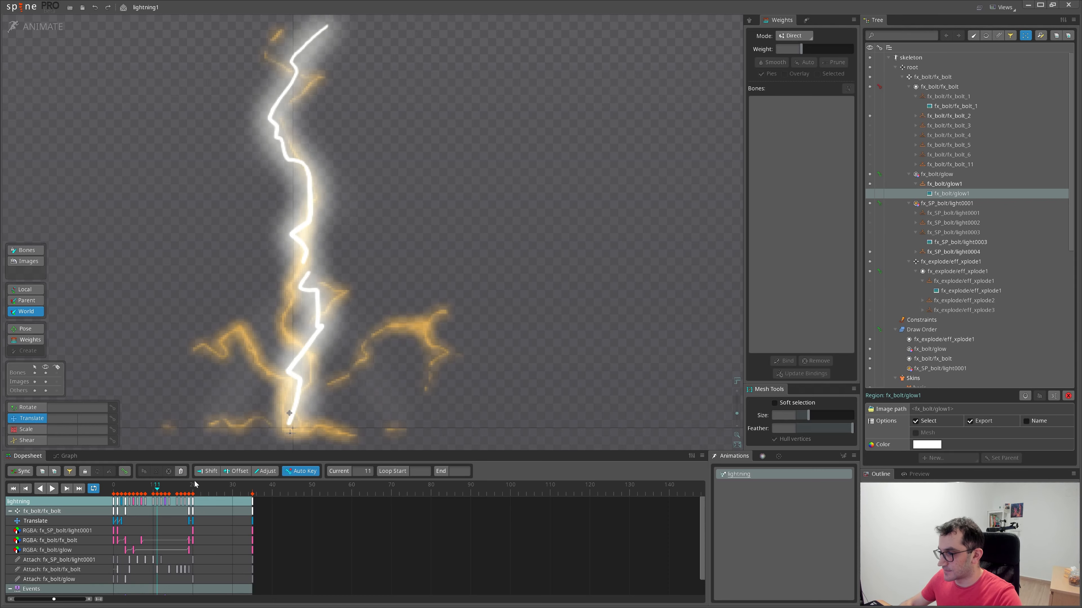
key(Right)
key(Right)
scroll(398, 289, down, 3)
scroll(485, 264, up, 2)
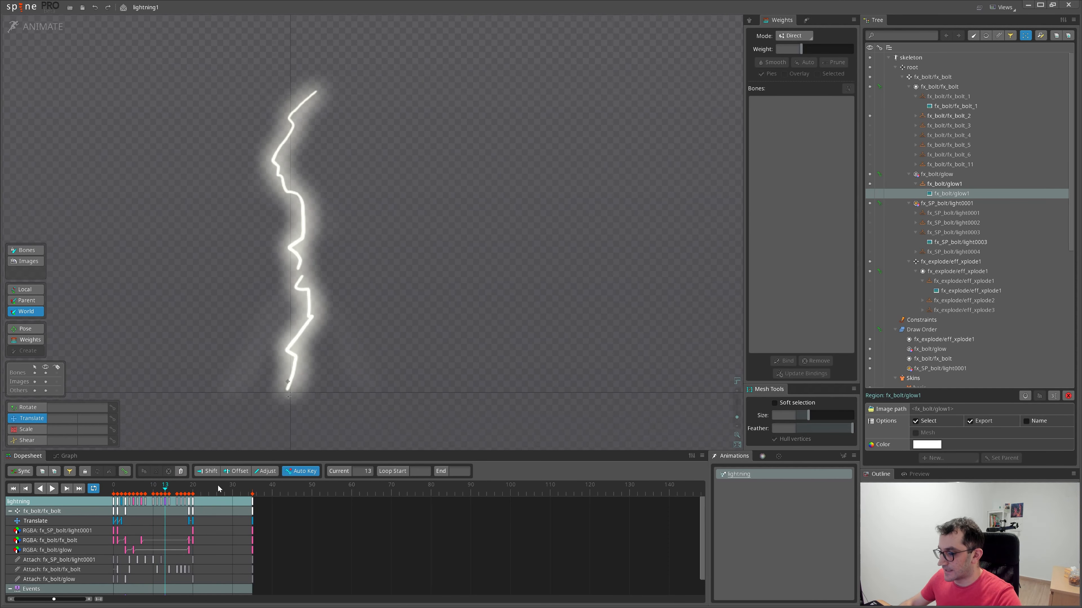
Replay the lightning animation, stop it at frame 10, and select the fx_SP_bolt/light0004 region around the bolt
key(space)
scroll(460, 405, up, 1)
drag(461, 404, 514, 407)
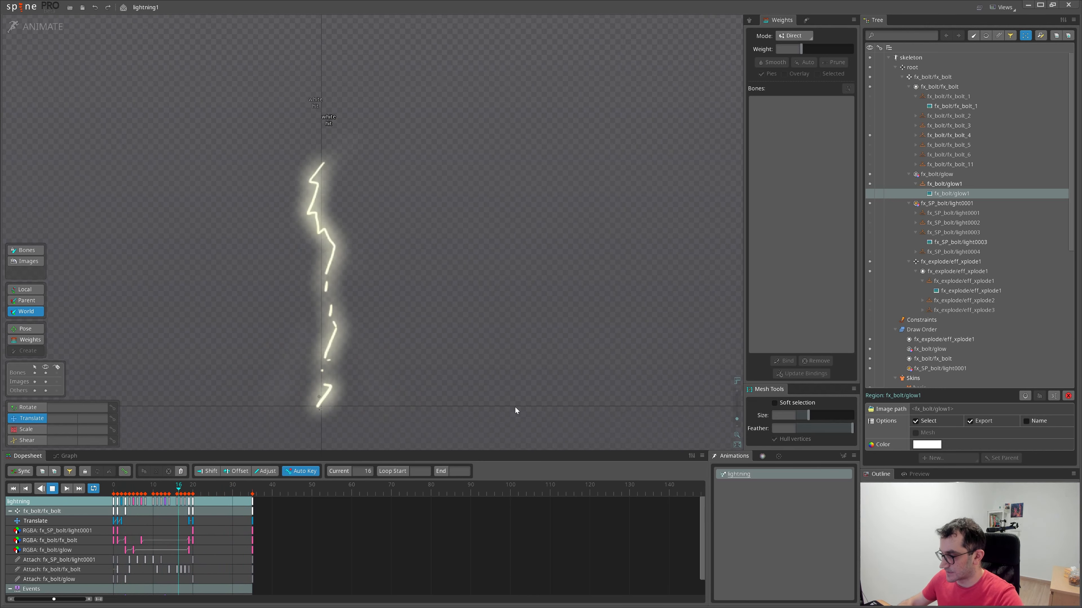
mouse_move(480, 398)
mouse_down()
mouse_move(498, 416)
mouse_move(494, 400)
mouse_up()
scroll(494, 400, up, 1)
key(space)
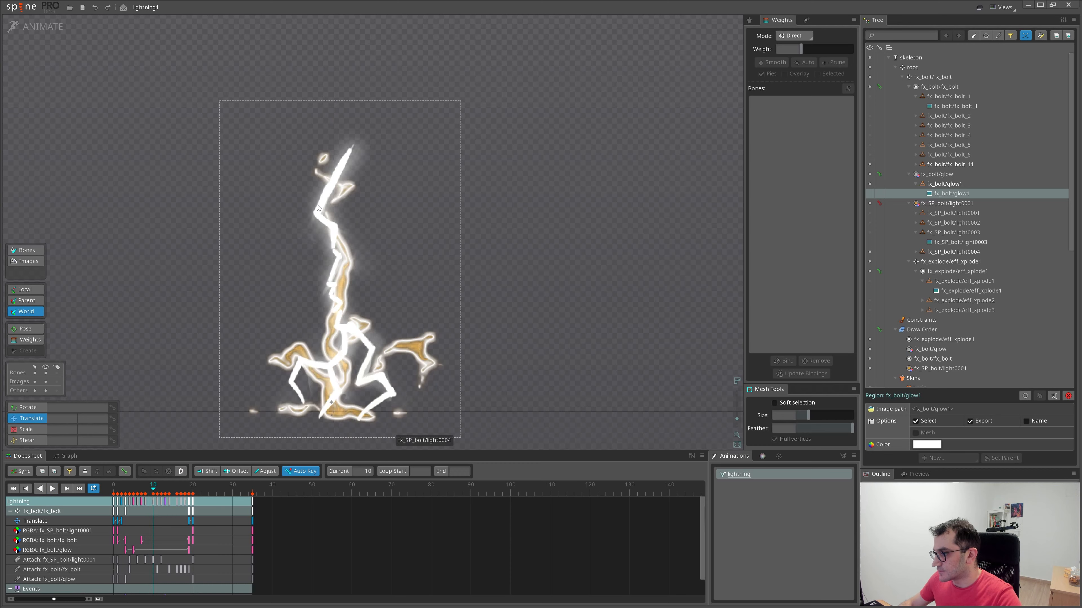
click(436, 348)
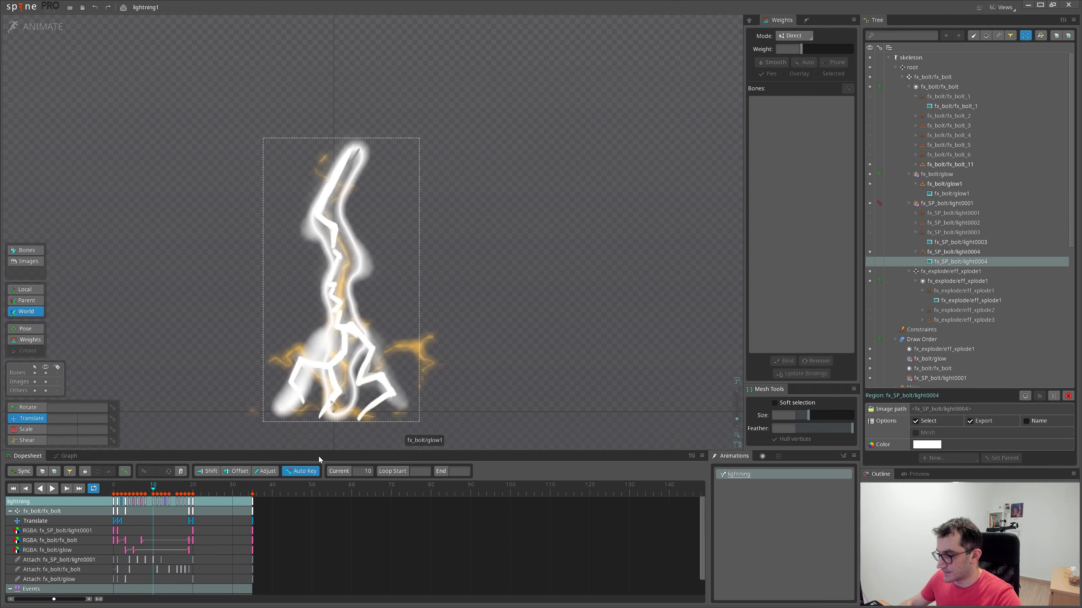
Examine the ground explosion by selecting fx_explode/eff_xplode2 at frame 4, replaying the animation, and selecting fx_explode/eff_xplode1 at frame 3
drag(158, 490, 130, 489)
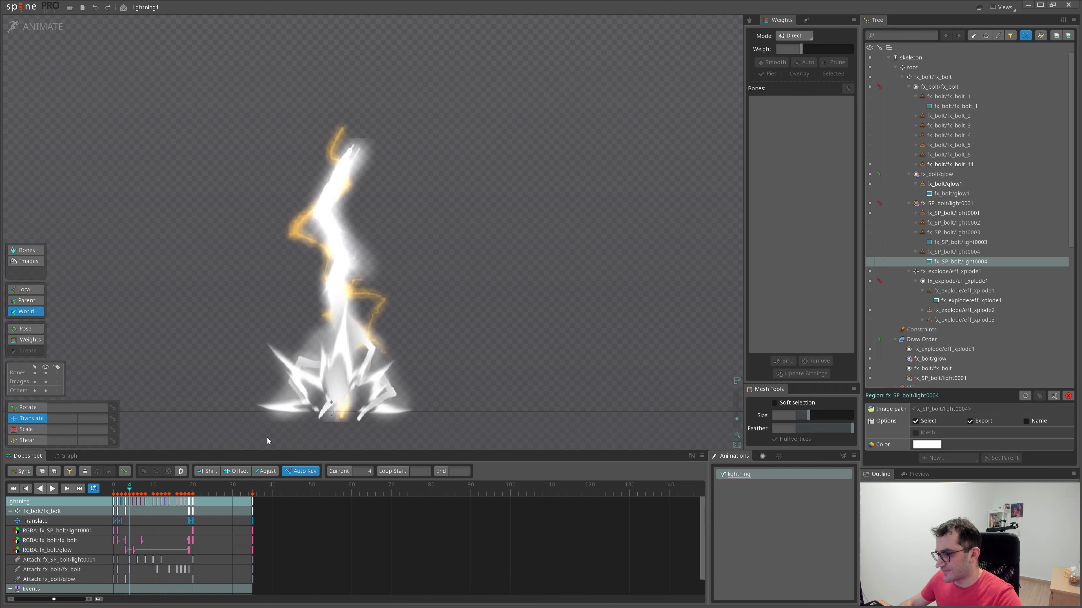
click(283, 423)
key(space)
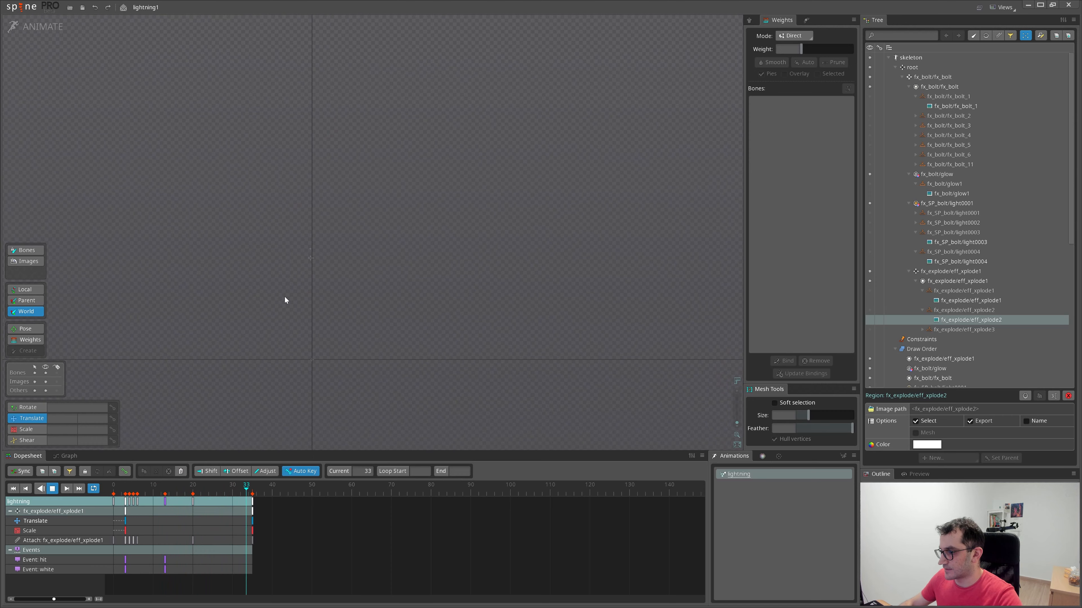
click(140, 486)
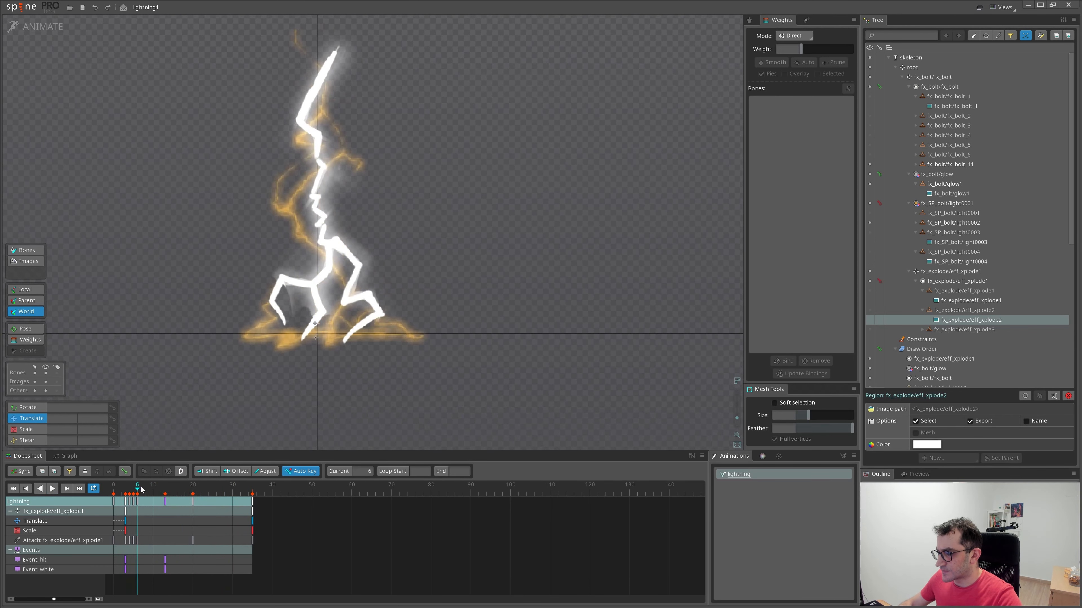
mouse_move(141, 486)
mouse_down()
mouse_move(169, 493)
mouse_move(111, 500)
mouse_move(125, 495)
mouse_up()
click(315, 327)
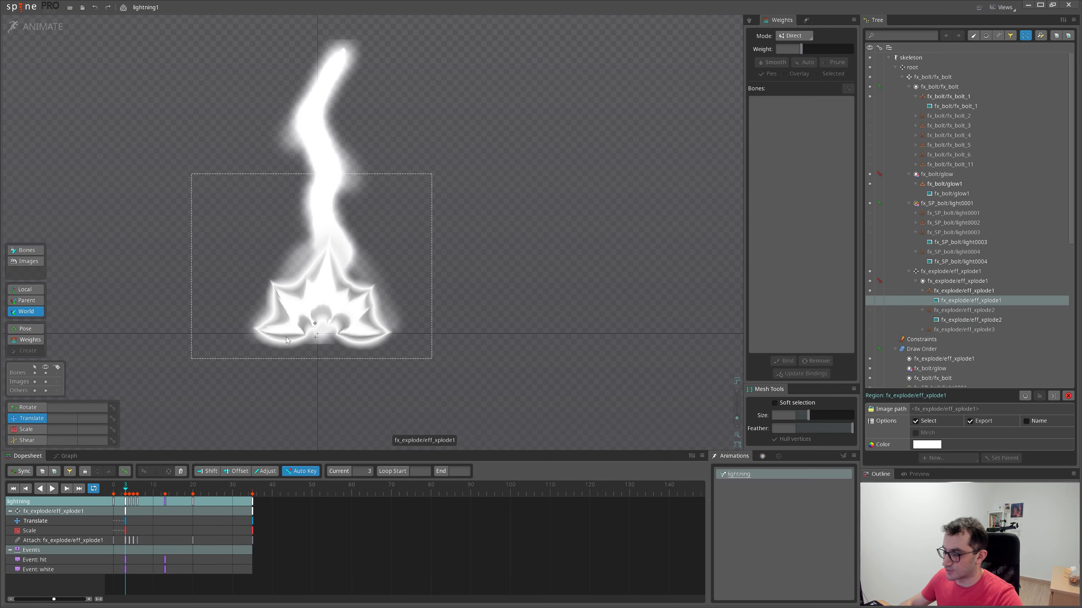
Inspect the initial strike around frame 3 by selecting the fx_bolt/fx_bolt_1 and fx_SP_bolt/light0002 regions
drag(506, 359, 494, 383)
scroll(429, 288, down, 2)
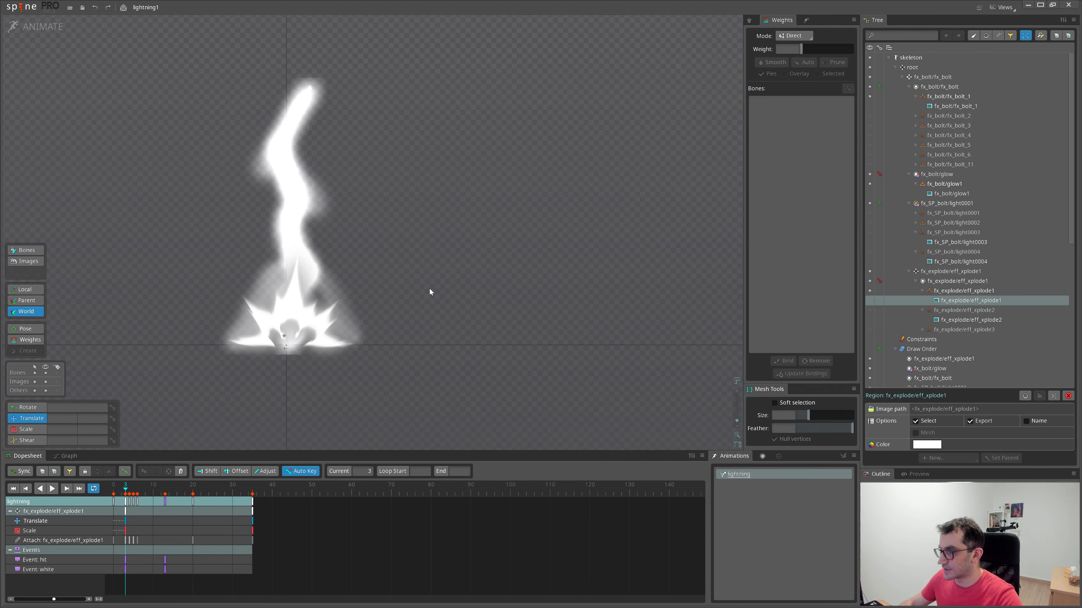
click(325, 176)
drag(428, 265, 420, 339)
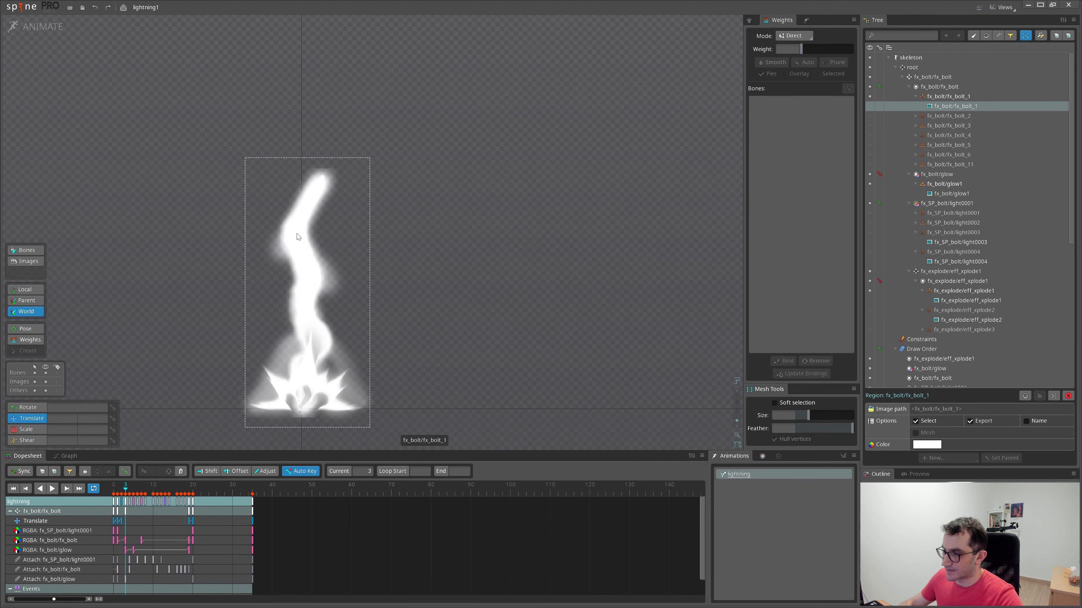
mouse_move(127, 485)
mouse_down()
mouse_move(162, 488)
mouse_move(125, 493)
mouse_up()
click(234, 418)
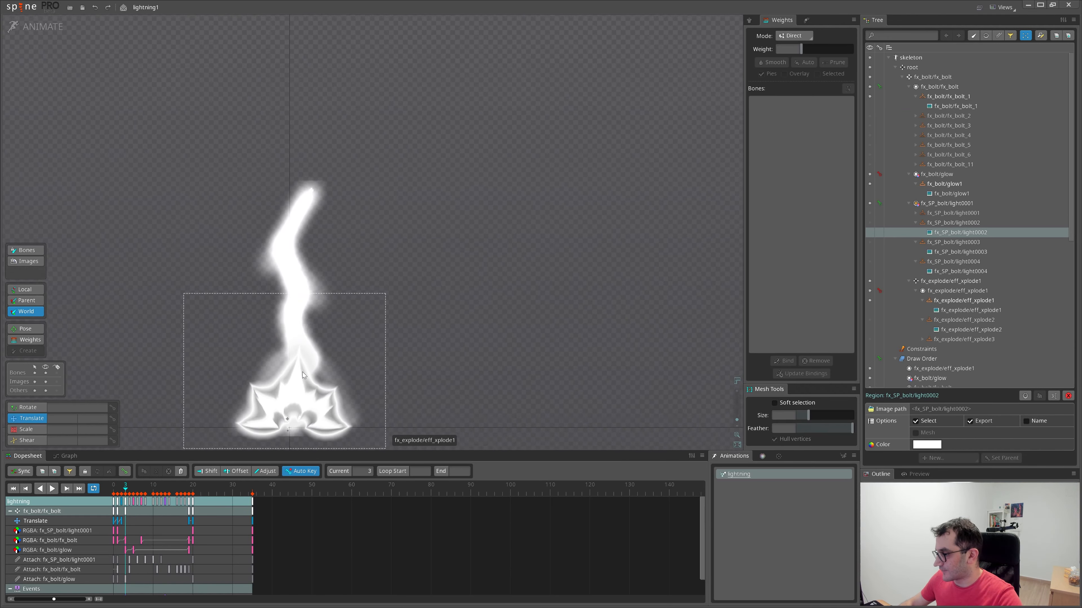
scroll(291, 374, up, 3)
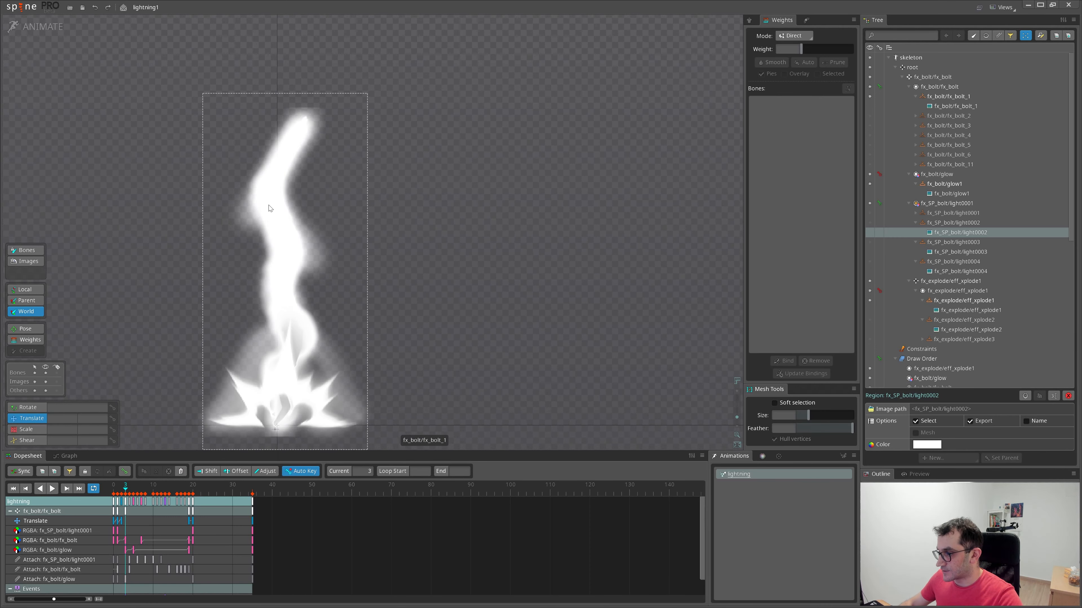
Select the fx_bolt/fx_bolt_1 region again and scrub through frame 7 to frame 10 to compare the bolt images
click(263, 215)
drag(128, 490, 141, 490)
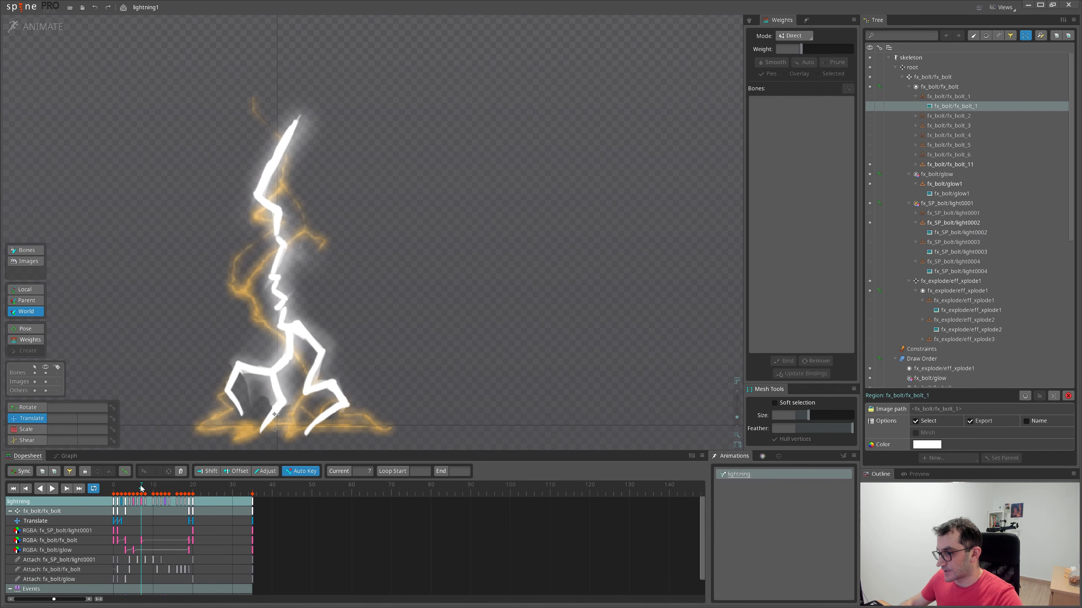
drag(496, 268, 459, 288)
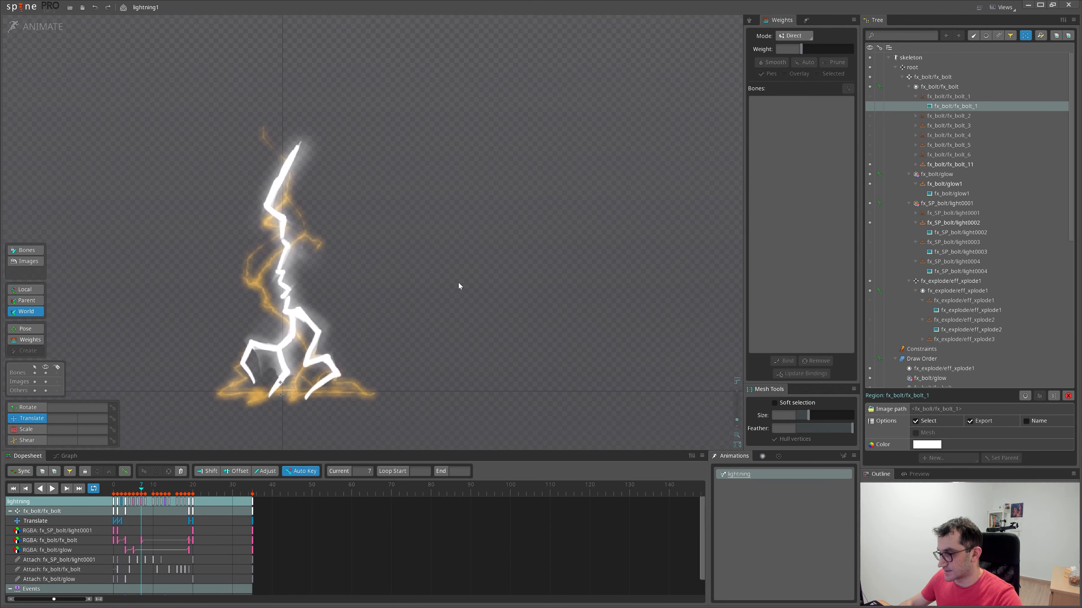
drag(142, 489, 152, 487)
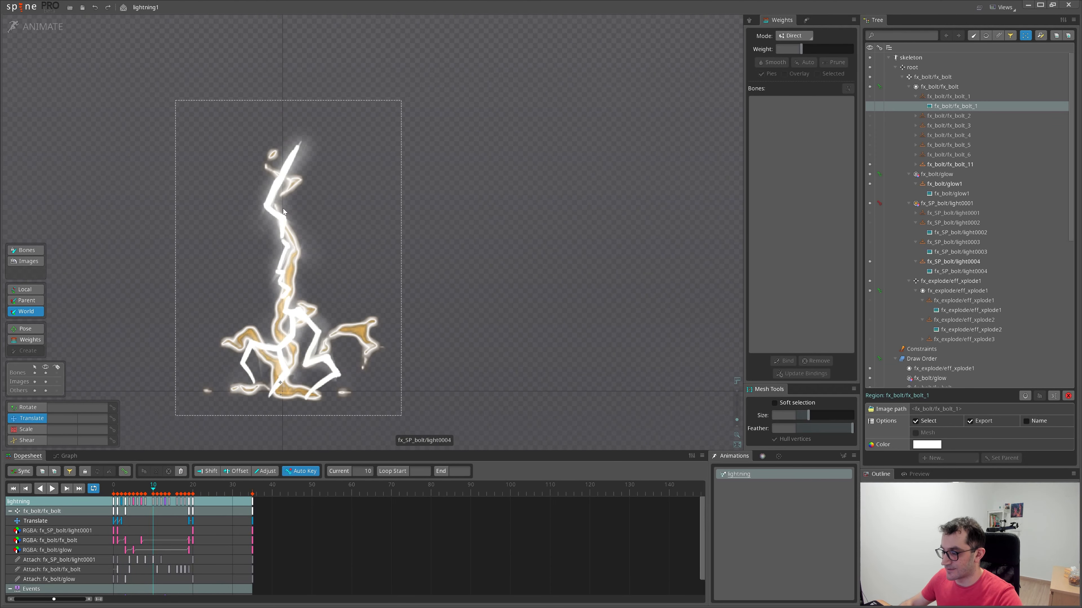
drag(480, 346, 503, 336)
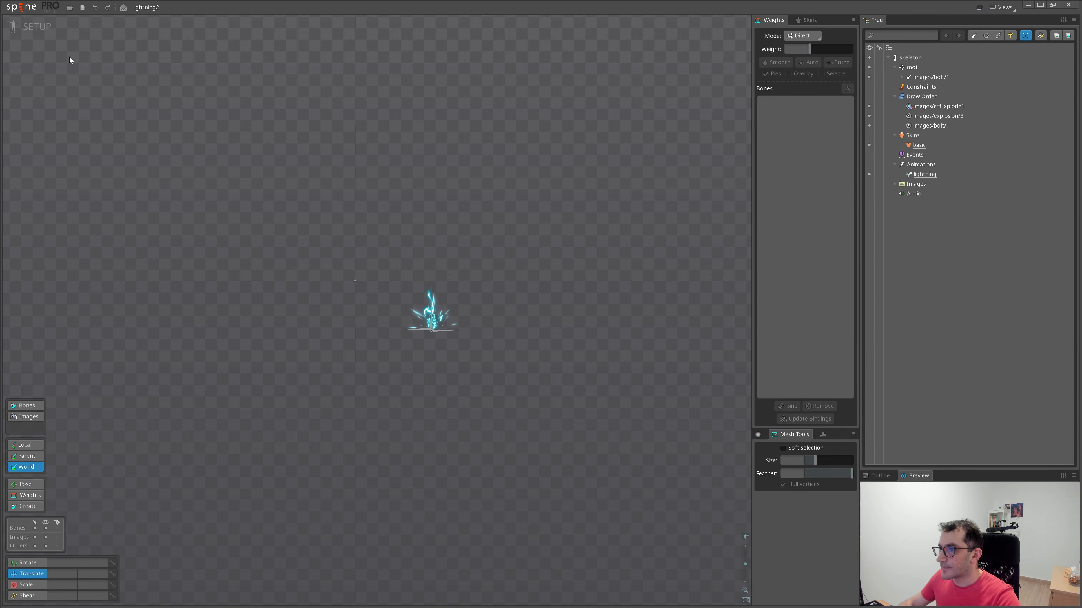
Switch the lightning2 project to Animate mode, play its lightning animation, and select the images/eff_xplode1 region
click(27, 30)
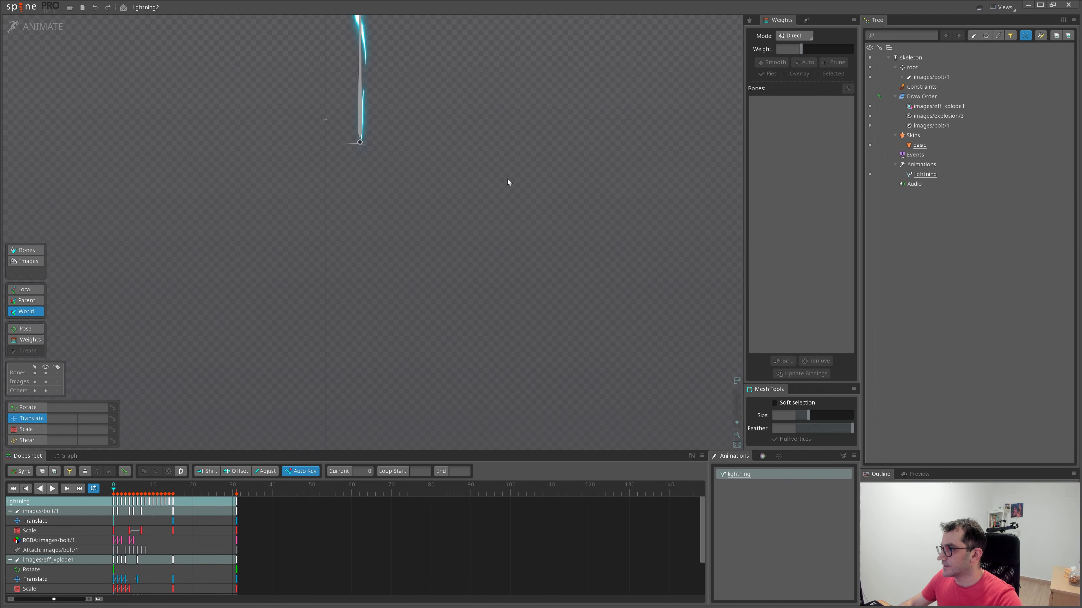
key(space)
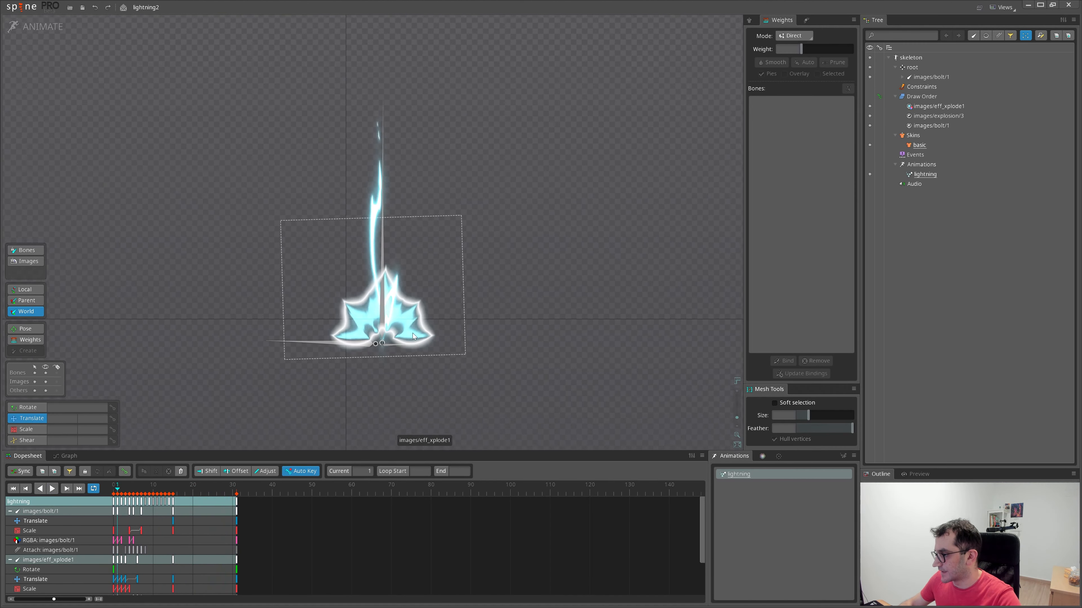
click(450, 356)
click(392, 323)
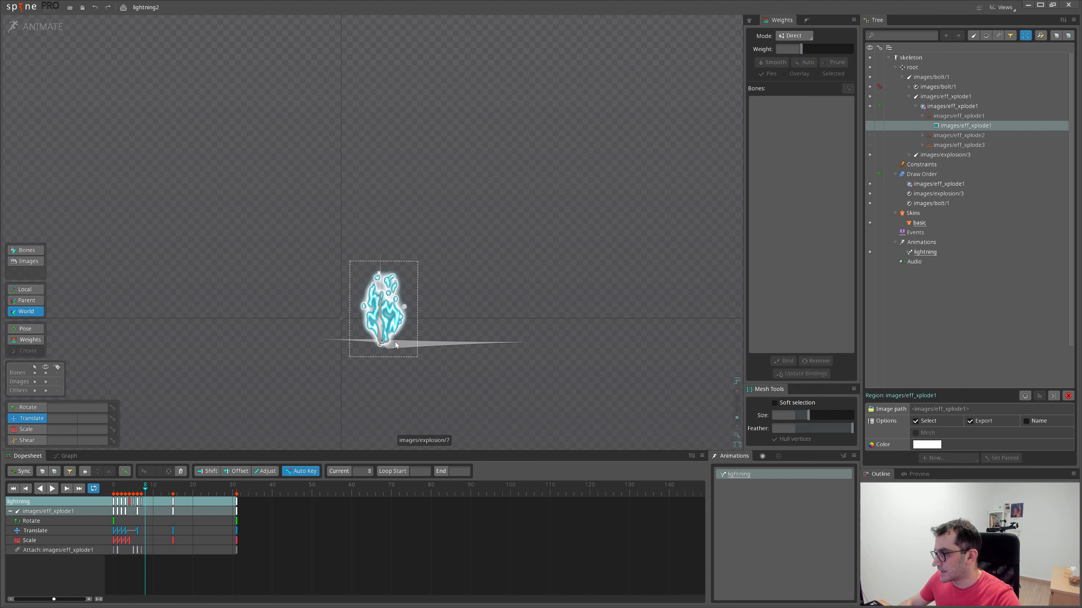
Scrub the blue lightning from about frame 2 to frame 9 and select the images/explosion/8 region to examine the explosion frame sequence
drag(128, 485, 123, 485)
click(399, 368)
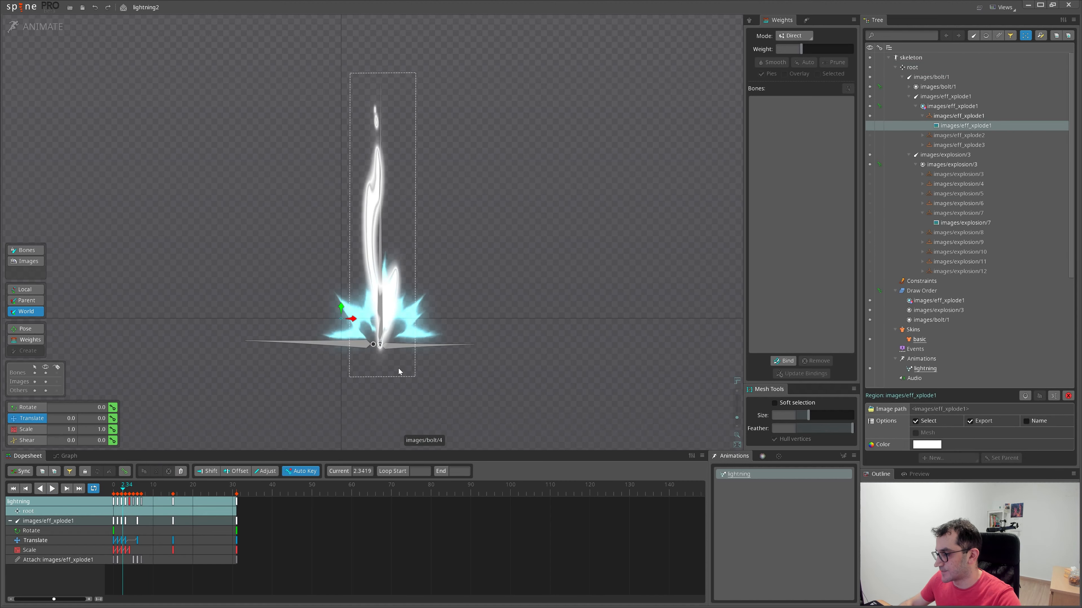
drag(127, 487, 141, 486)
scroll(331, 399, up, 4)
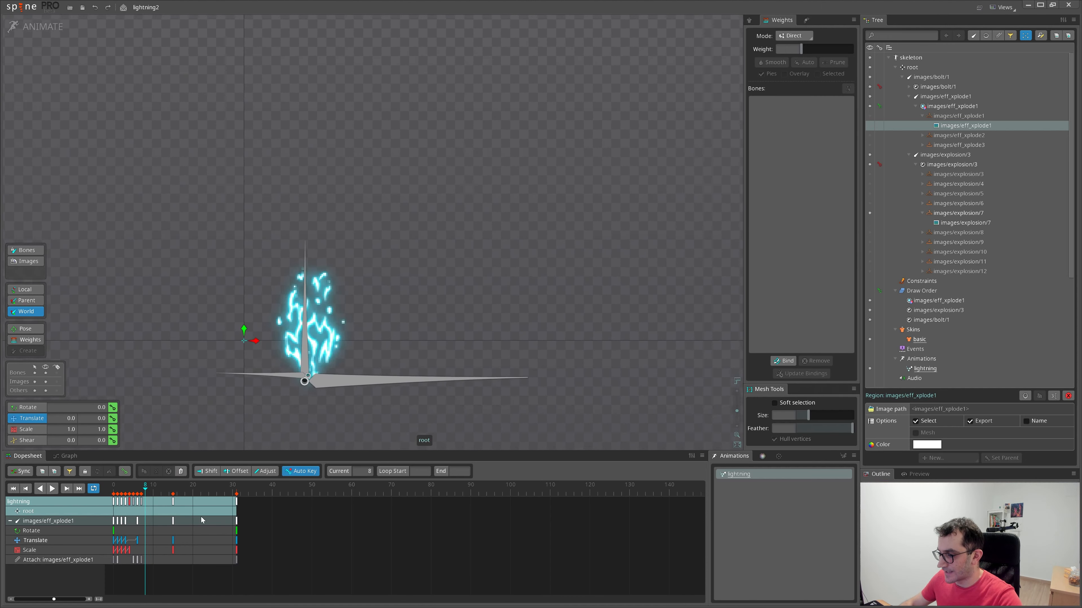
key(Right)
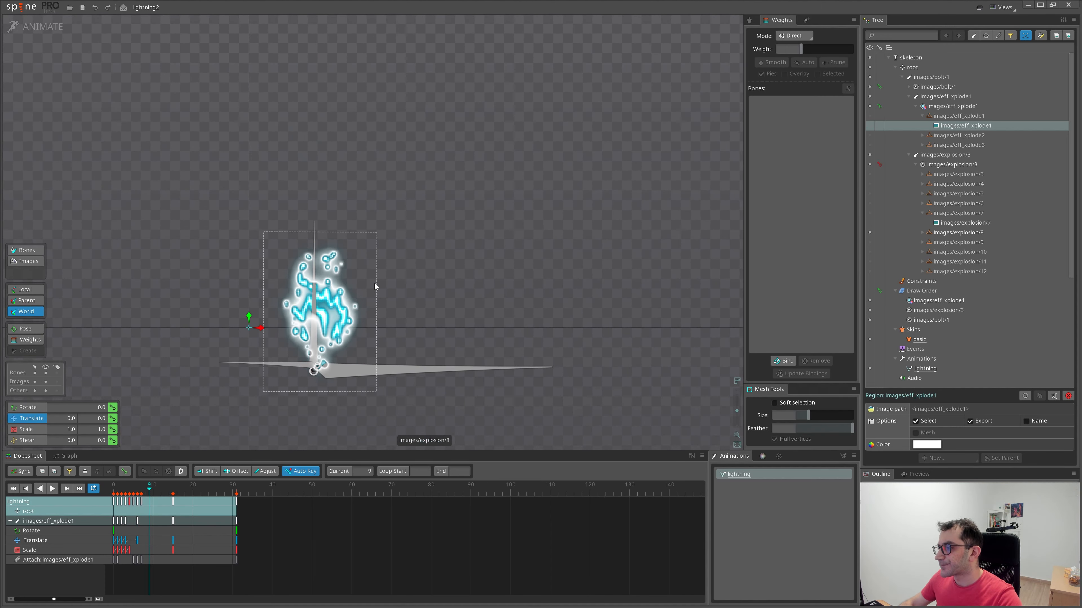
click(371, 286)
scroll(358, 297, down, 2)
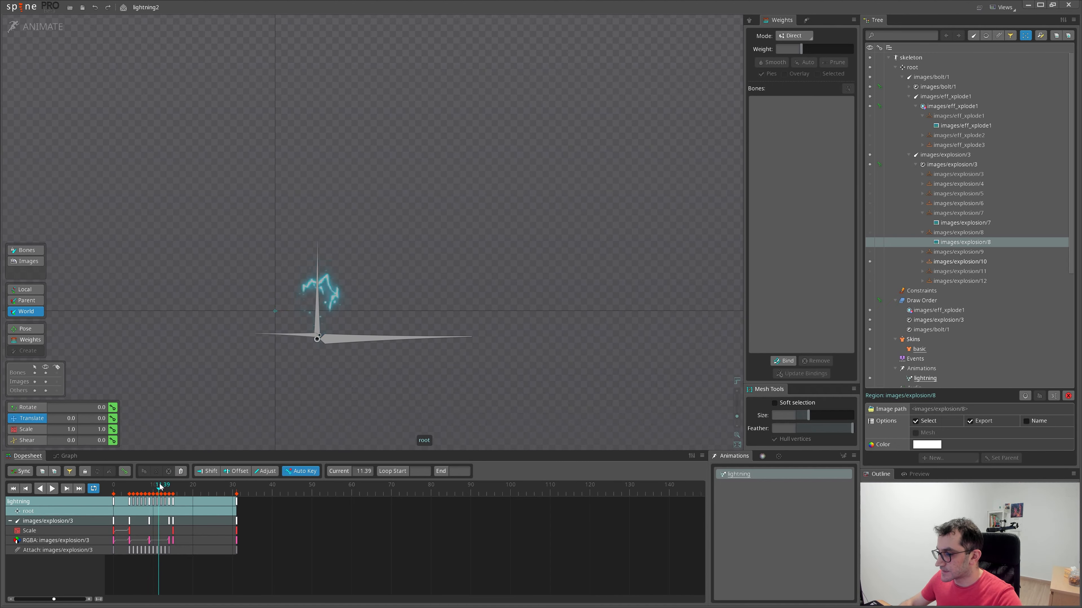
Play the lightning animation with nothing selected and stop it at frame 2
key(space)
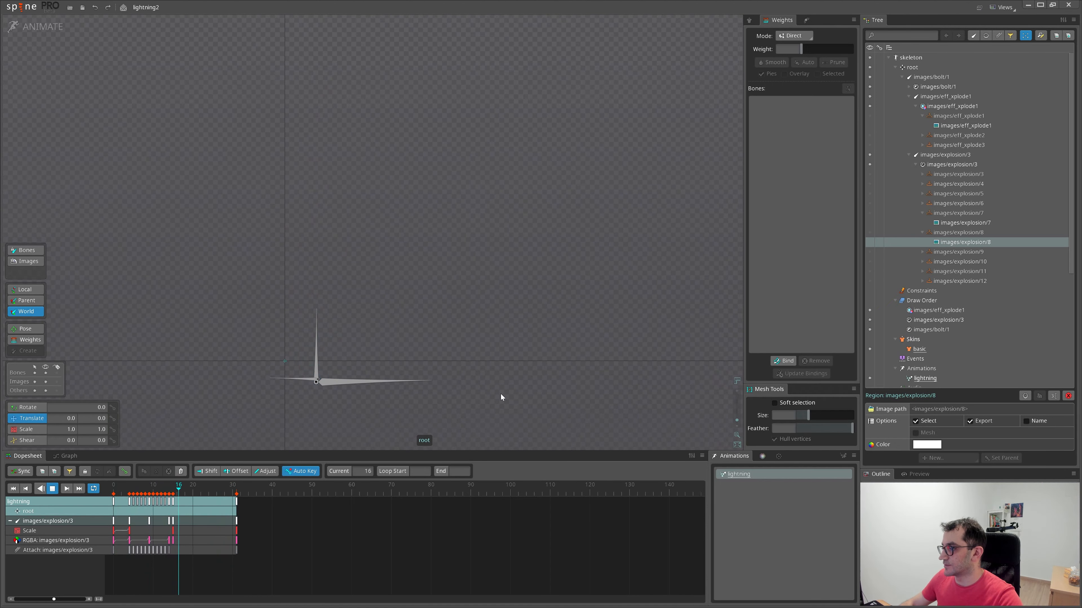
click(501, 395)
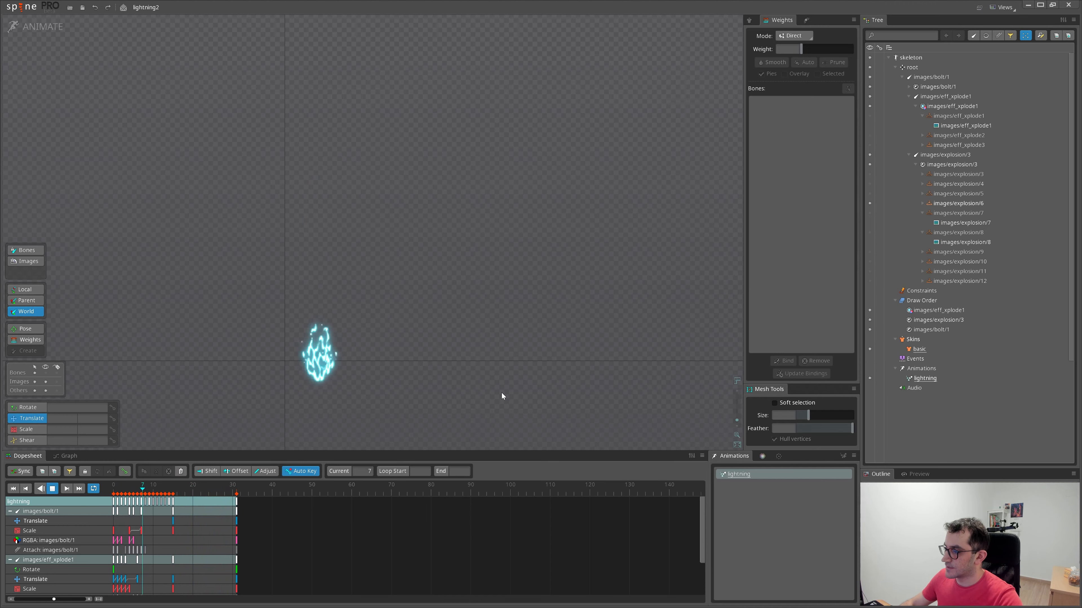
key(space)
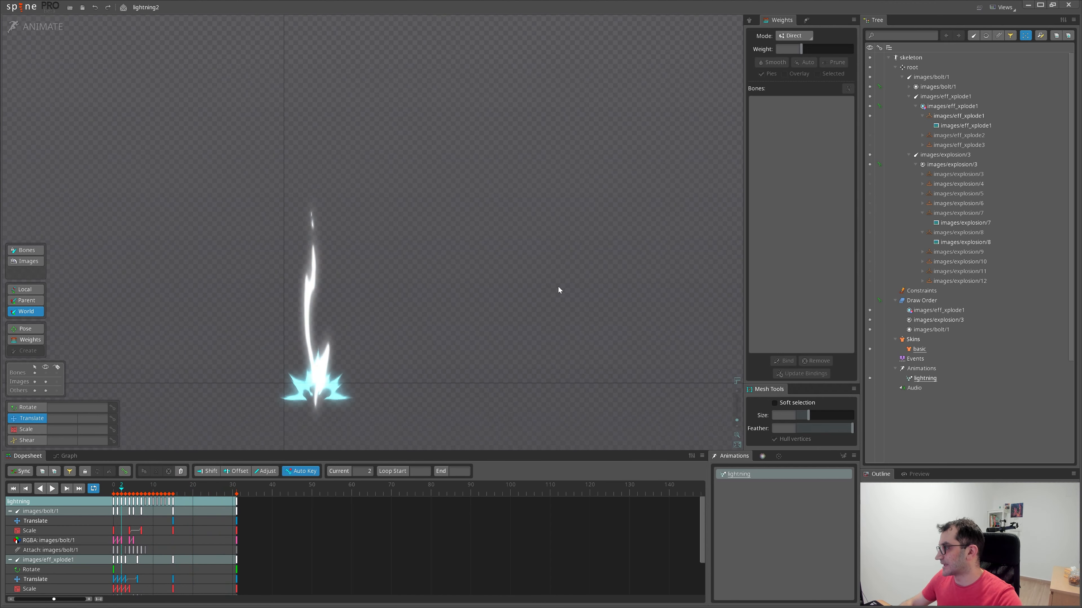
Collapse the root's branches, select the images/bolt/1 bone and duplicate it with its children in Setup mode
double_click(926, 69)
double_click(926, 69)
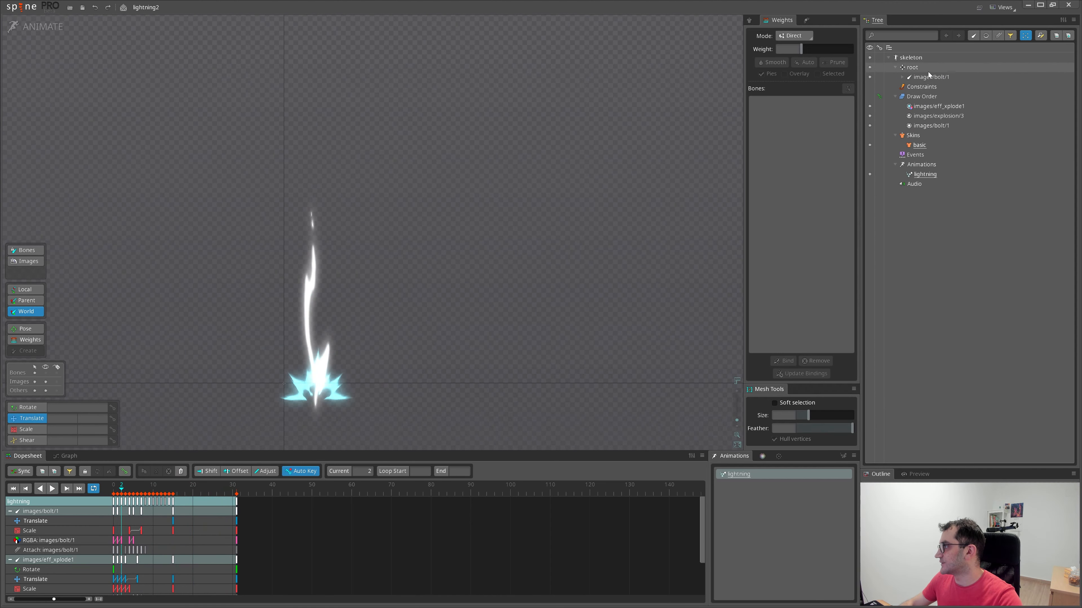
click(928, 76)
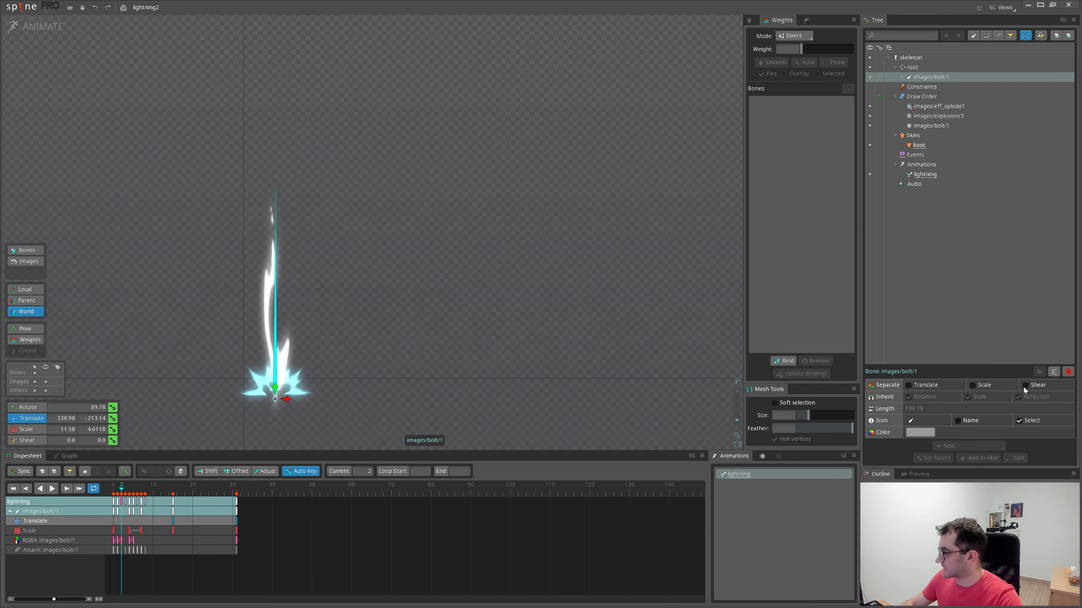
click(41, 26)
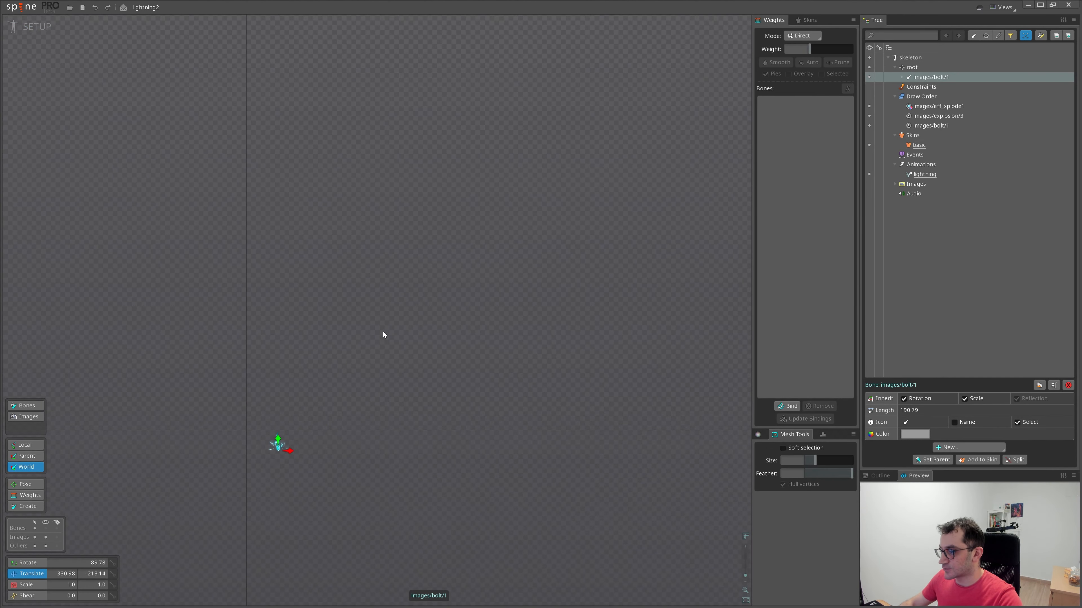
click(1040, 385)
click(365, 331)
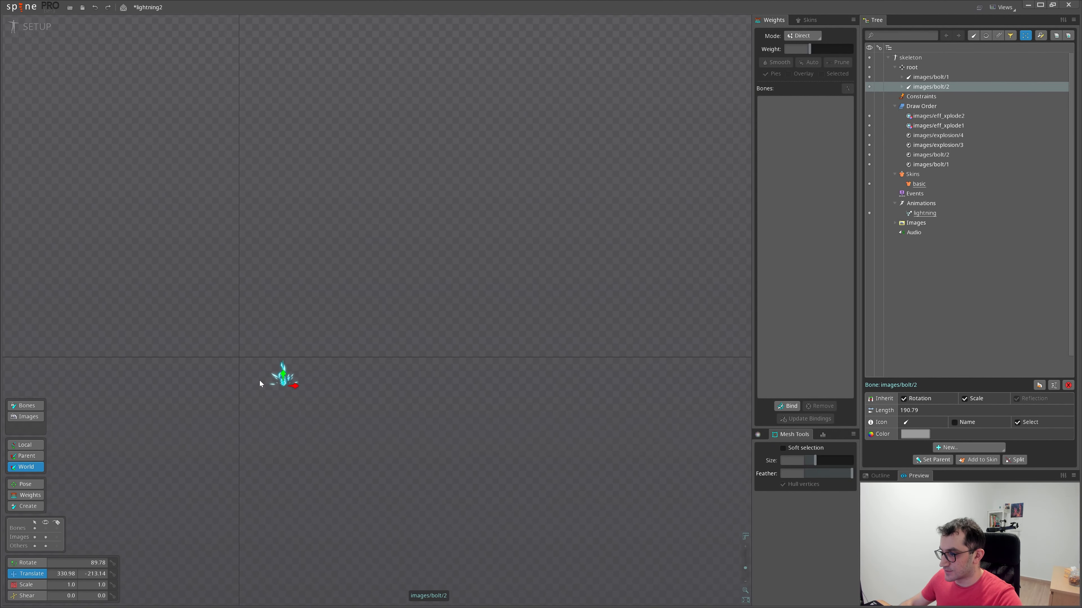
Move the images/bolt/2 bone in Setup mode to about 700, -597, previewing the spacing of both strikes in Animate mode
scroll(275, 356, up, 3)
key(Tab)
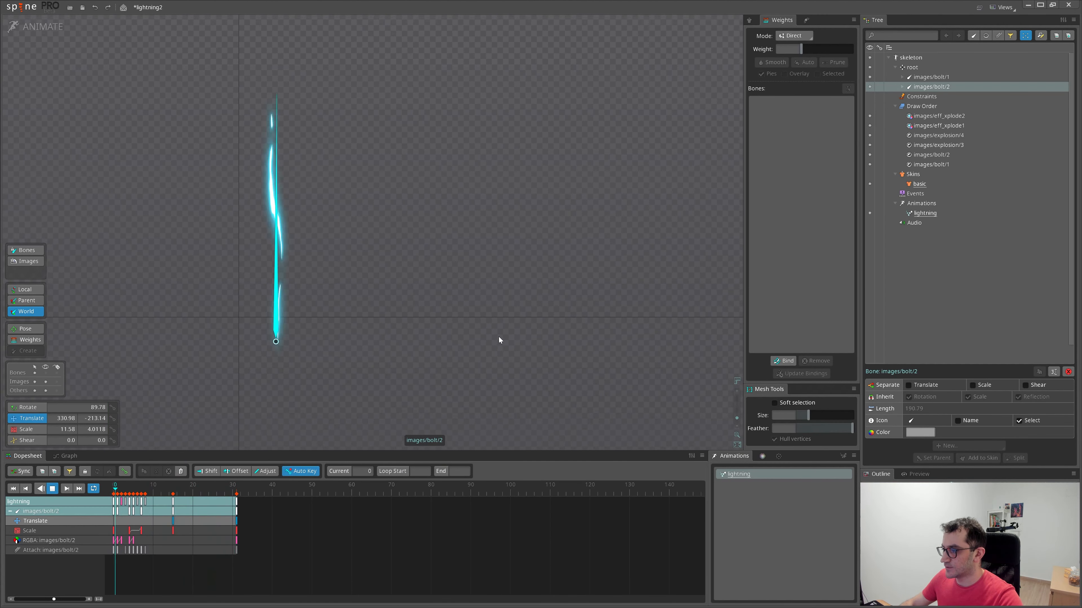
click(36, 26)
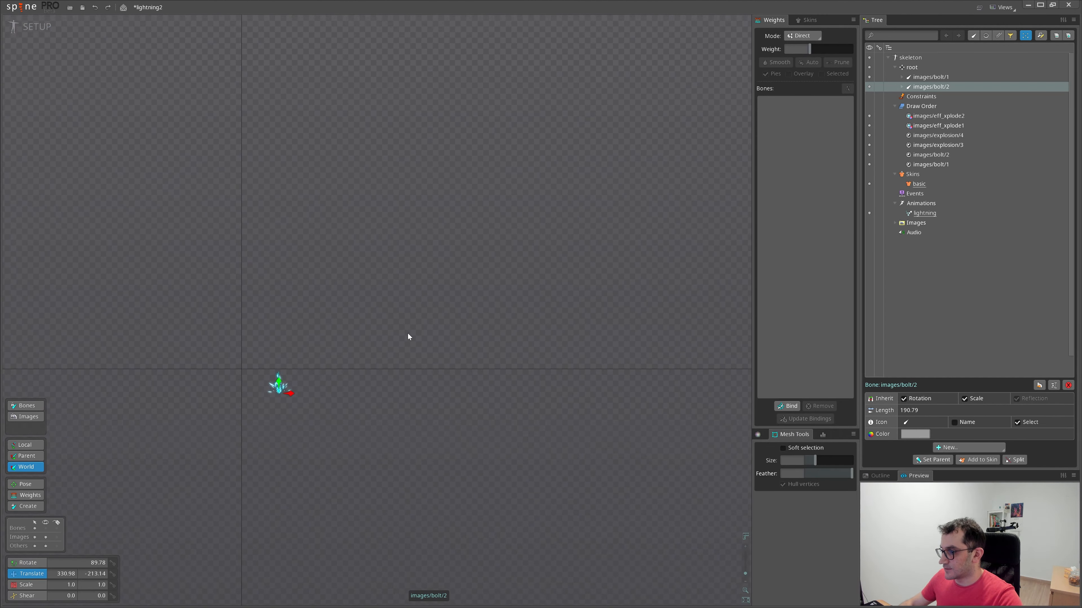
drag(299, 407, 331, 443)
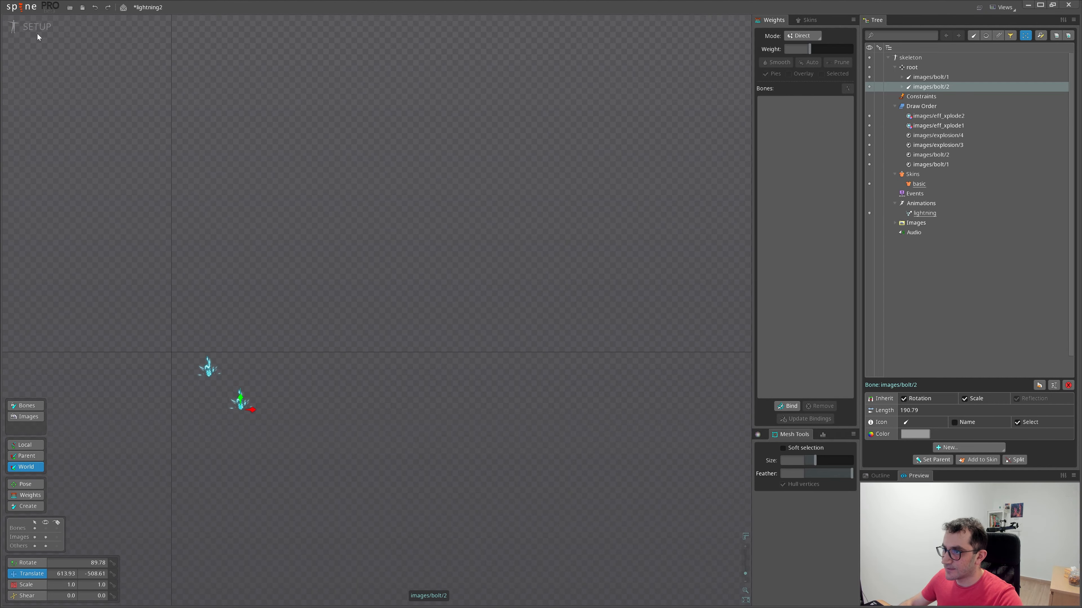
click(37, 27)
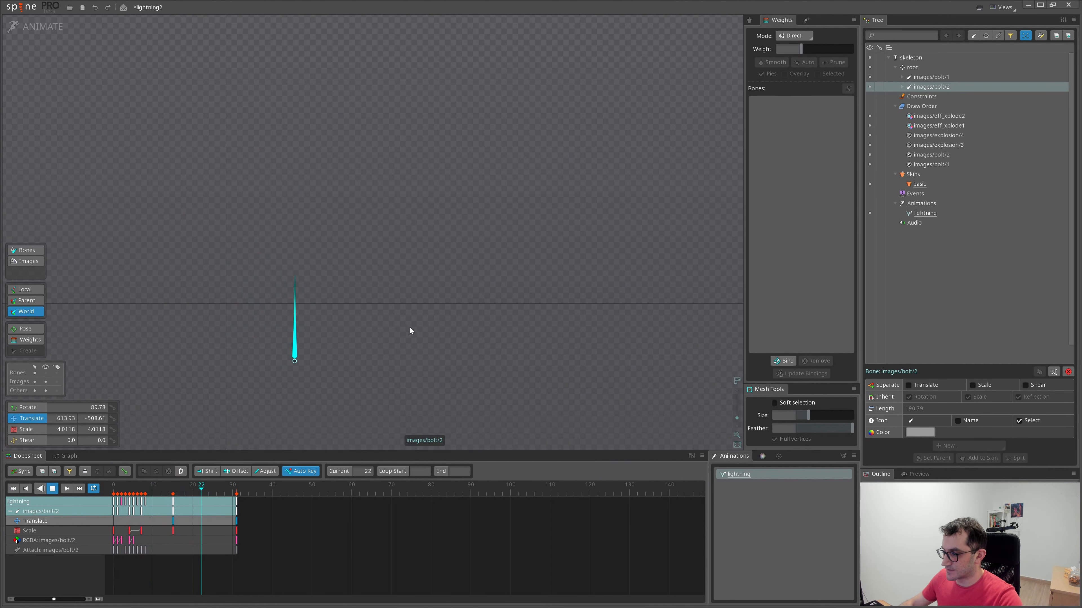
click(36, 27)
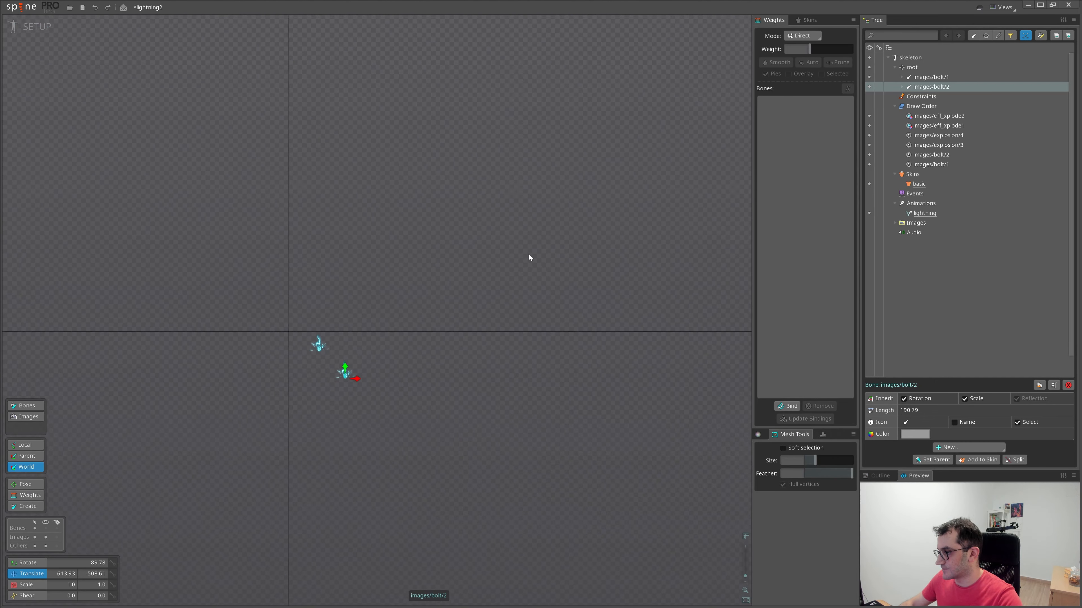
drag(423, 283, 428, 291)
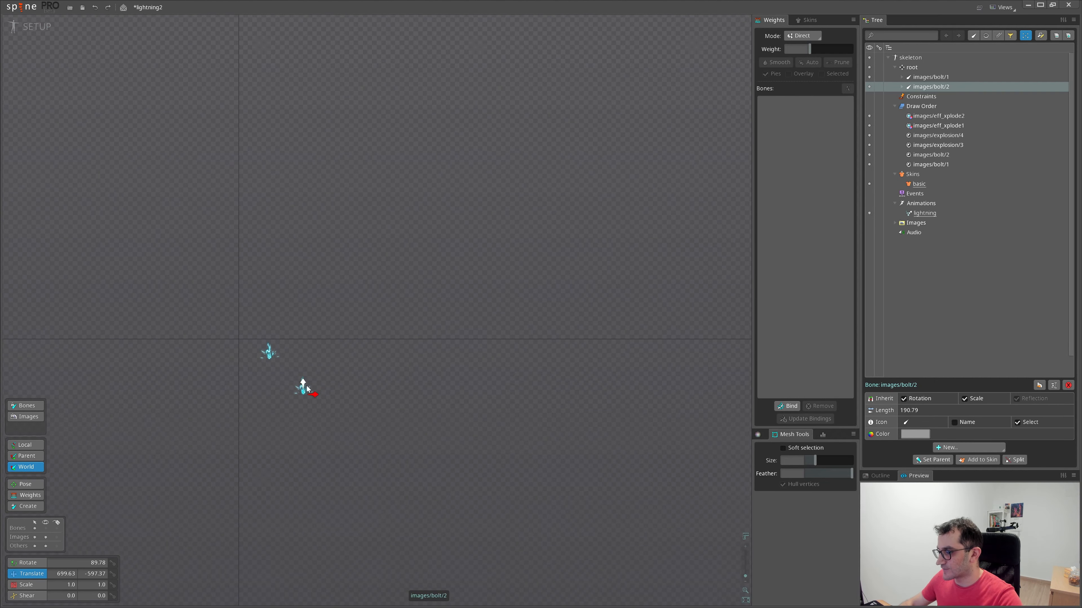
click(16, 33)
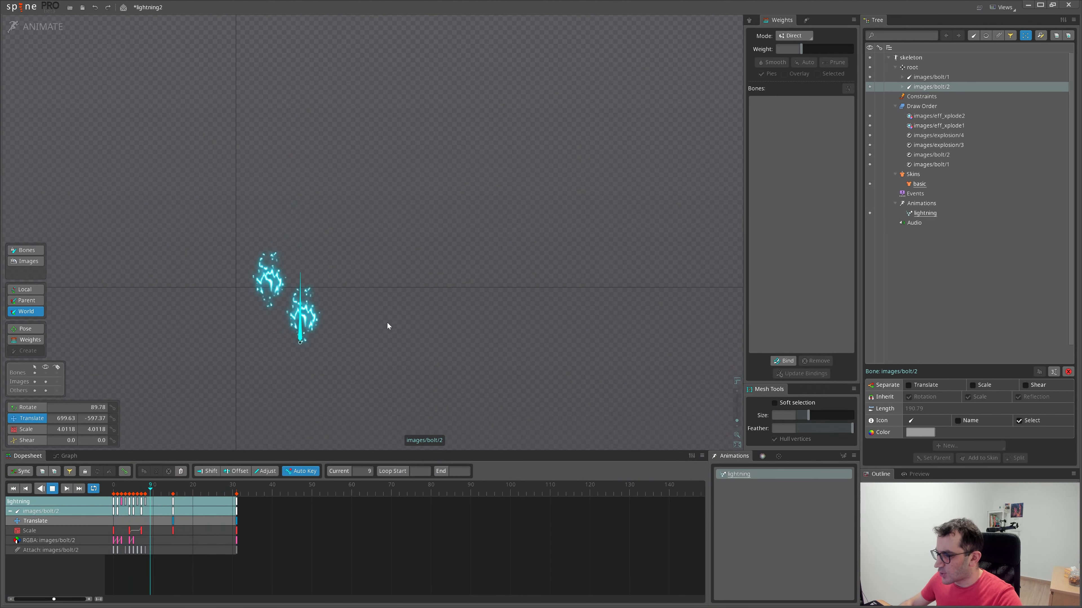
Hide the images/bolt/1 bone and shift all visible keys of the images/bolt/2 strike 9 frames later, starting at frame 9
click(901, 87)
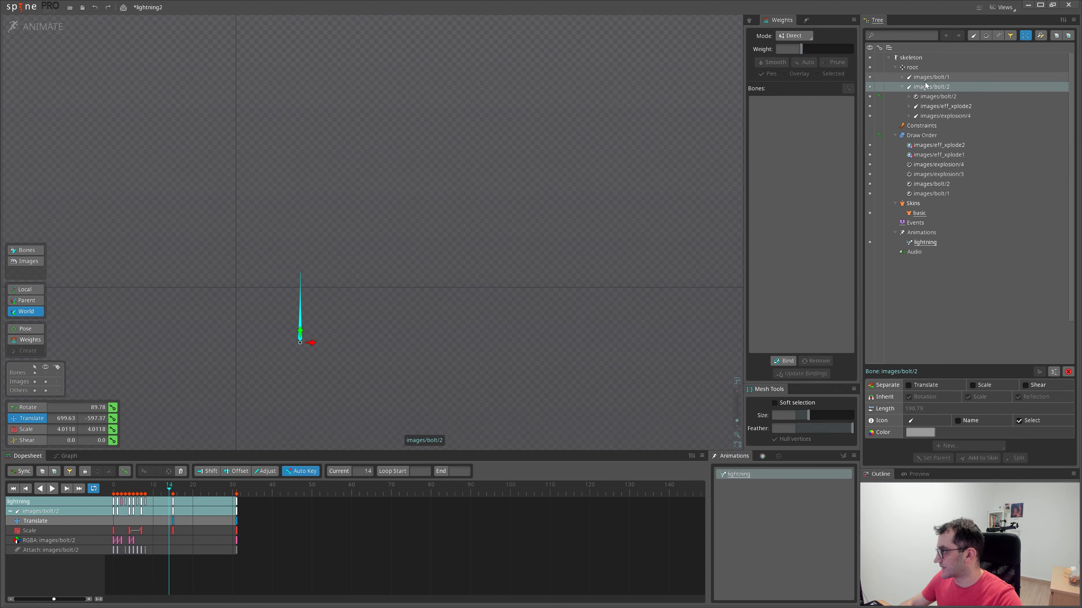
click(869, 77)
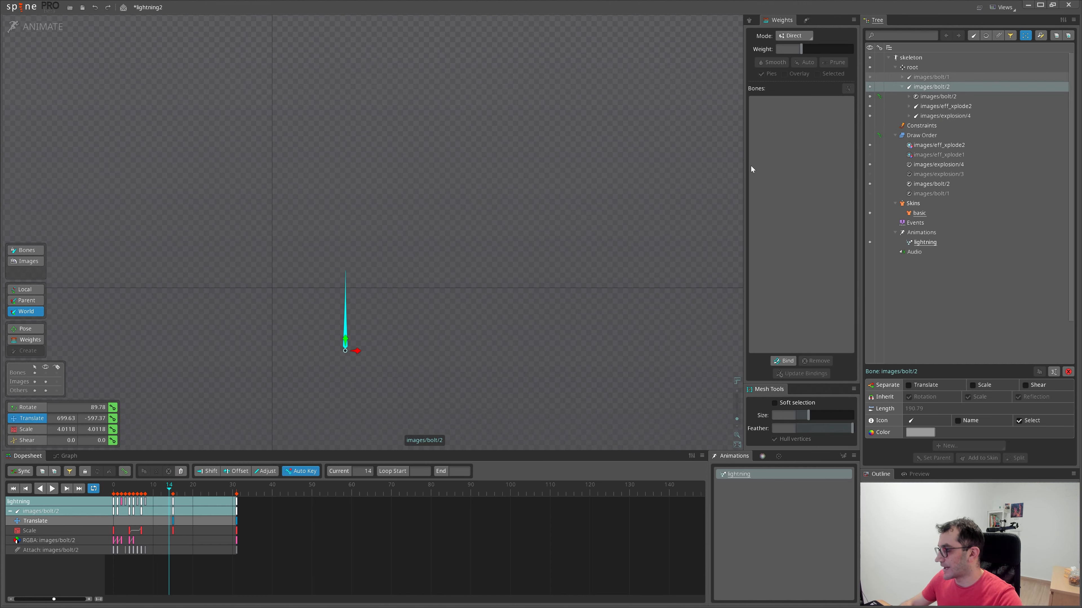
drag(327, 564, 81, 491)
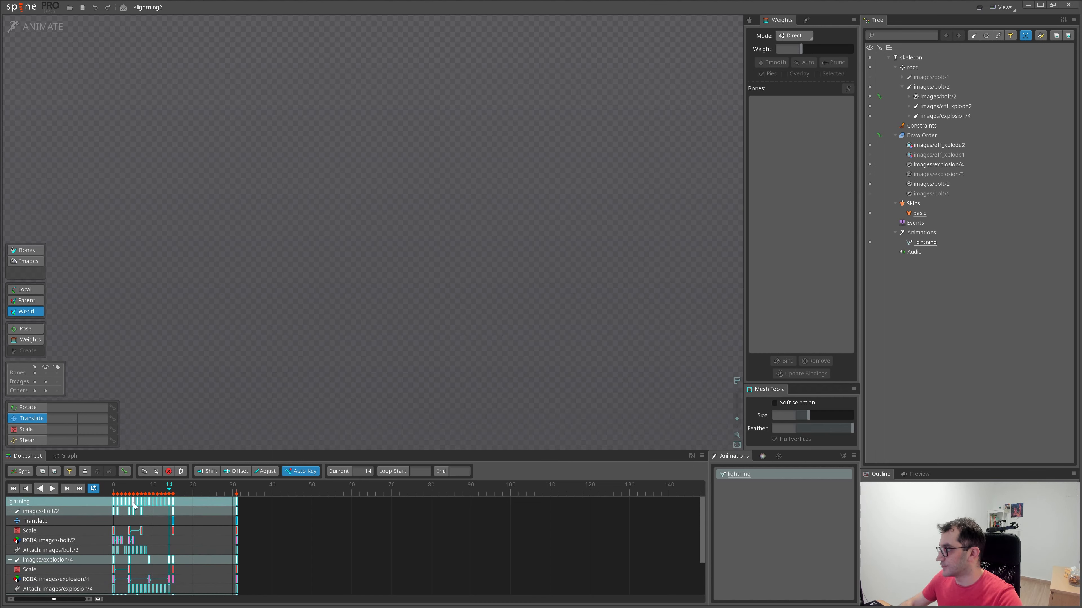
drag(133, 503, 169, 506)
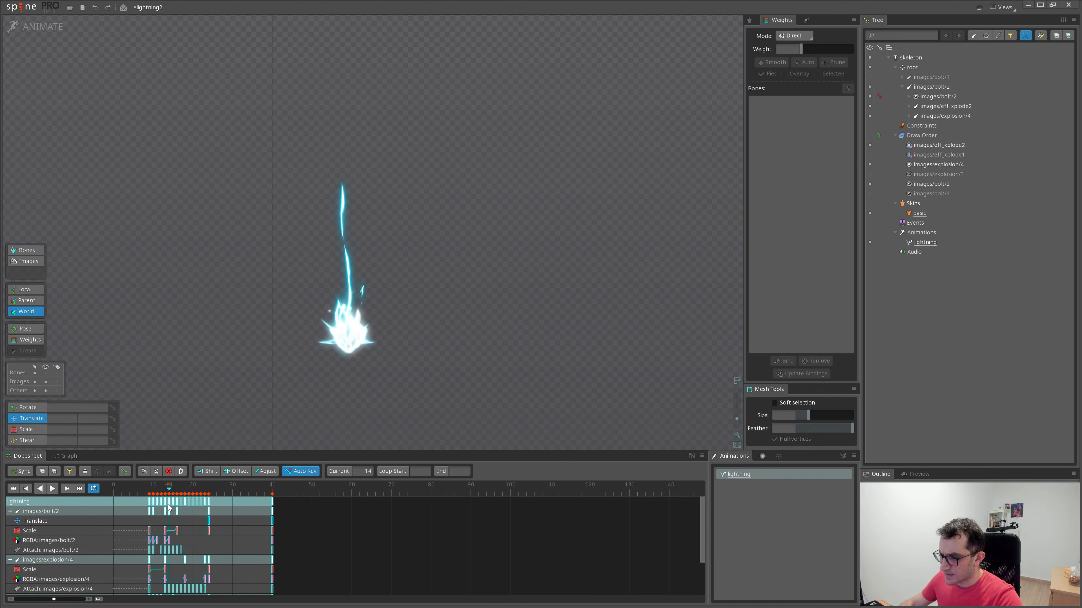
Check the shifted strike at frames 4, 9 and 17, and copy its frame 9 keys to frame 0
click(129, 501)
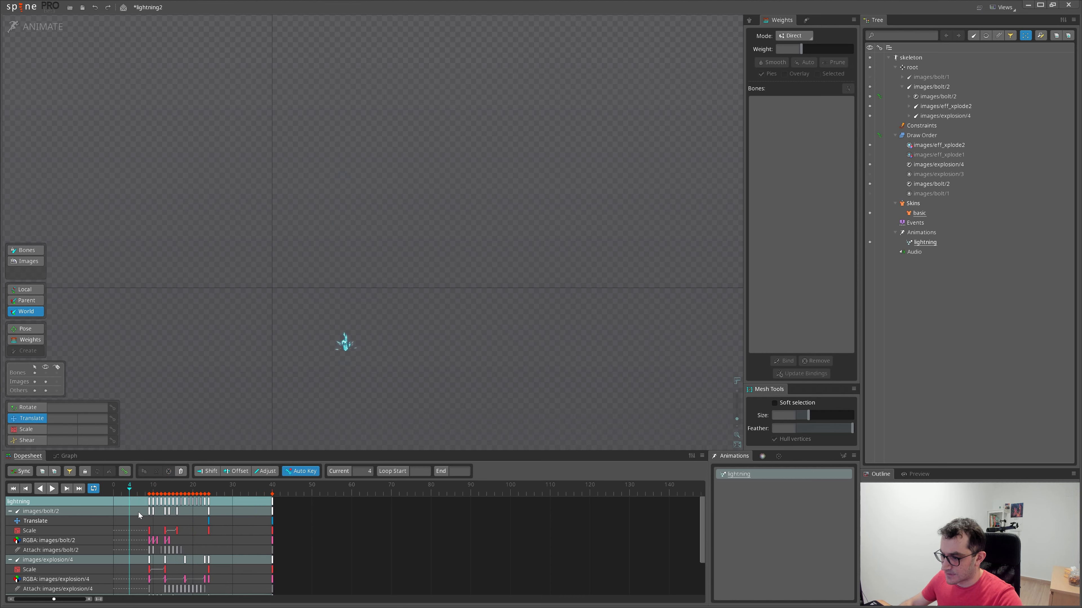
click(150, 494)
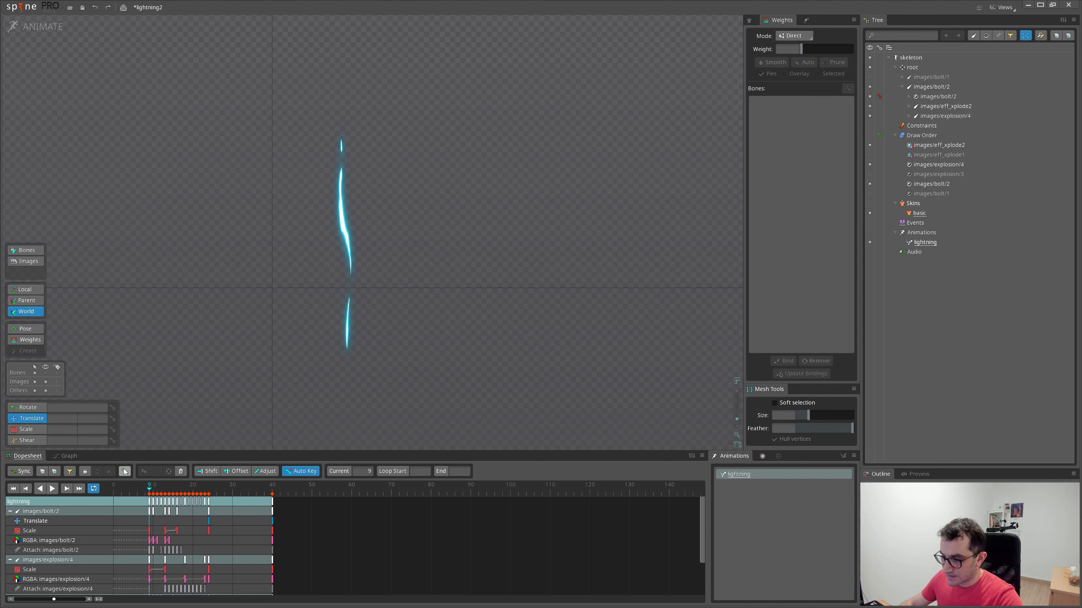
click(181, 523)
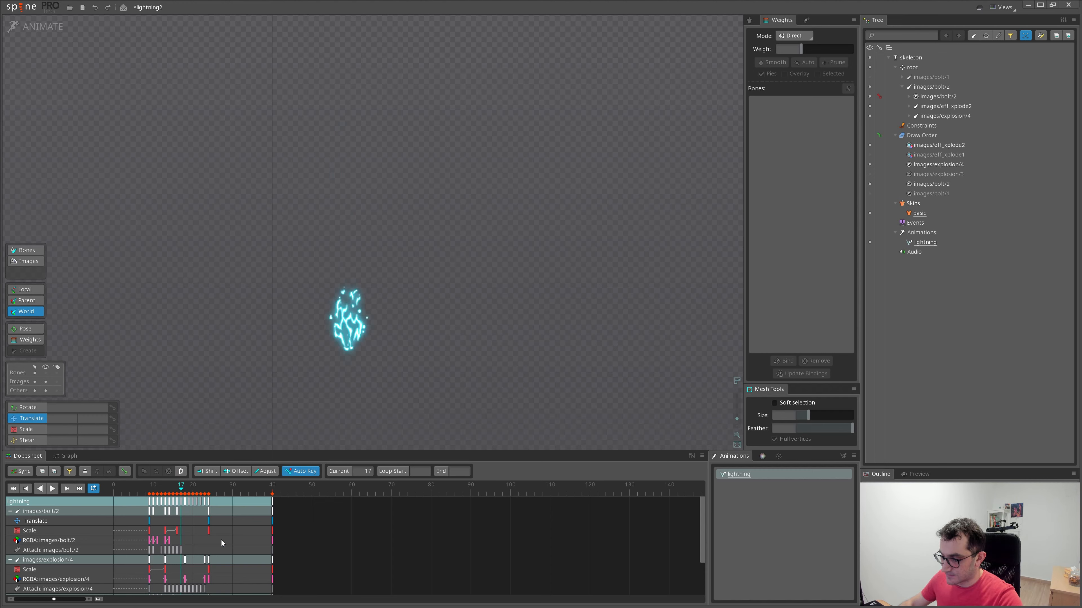
click(148, 503)
key(Home)
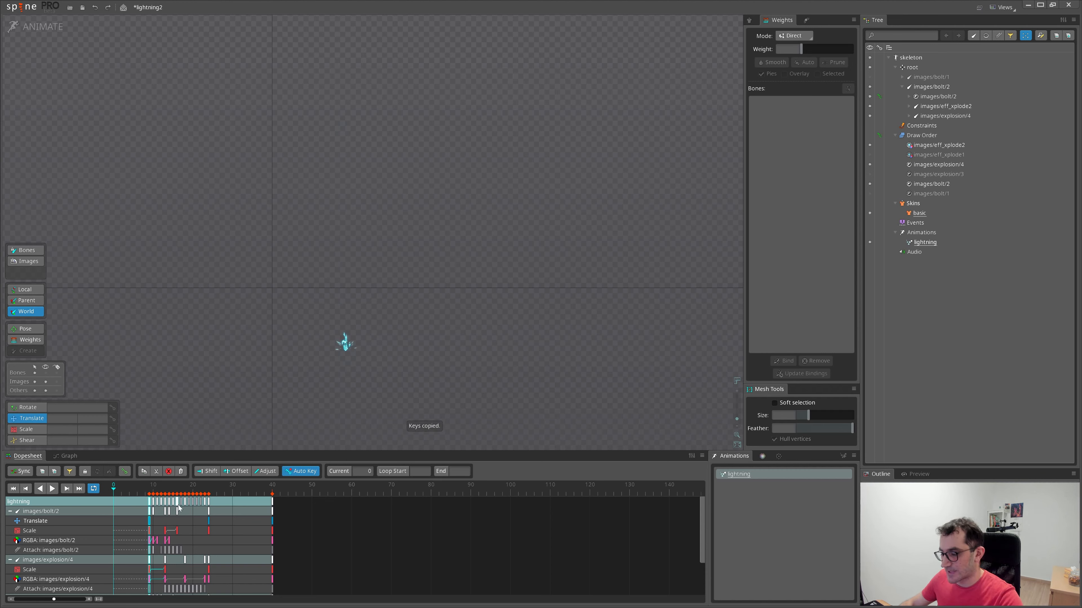
key(ctrl+v)
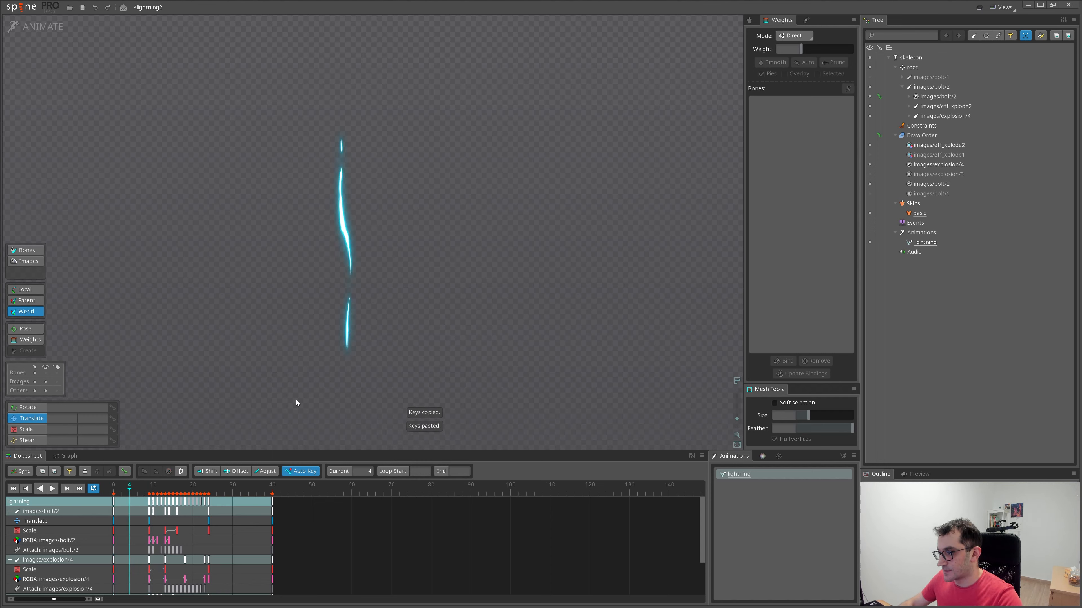
Hide the images/bolt/3 attachment of the second strike at frame 0 and play the animation with both strikes shown
click(353, 232)
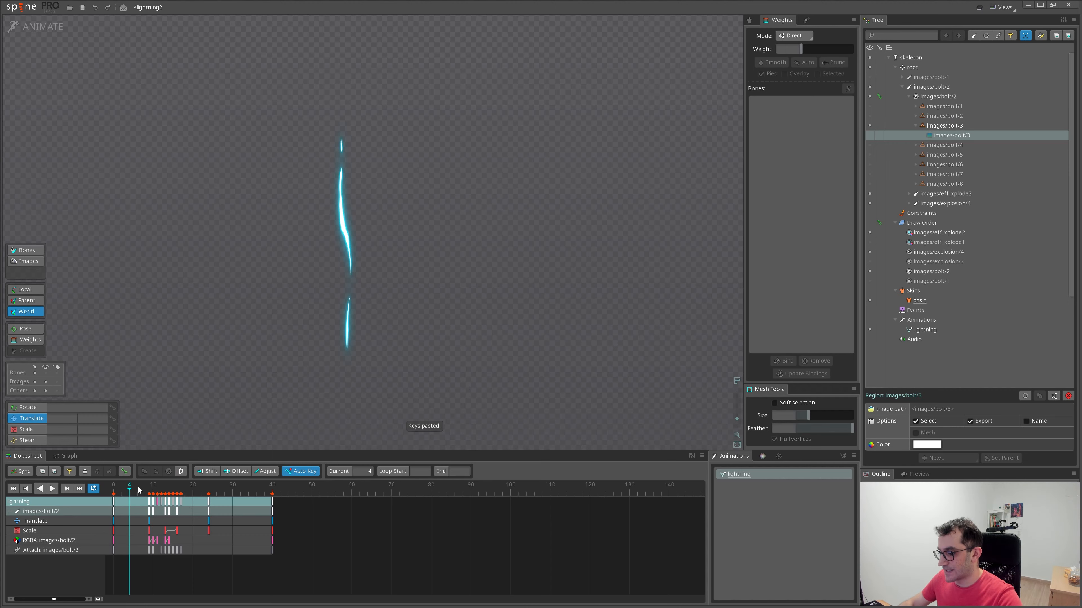
click(871, 125)
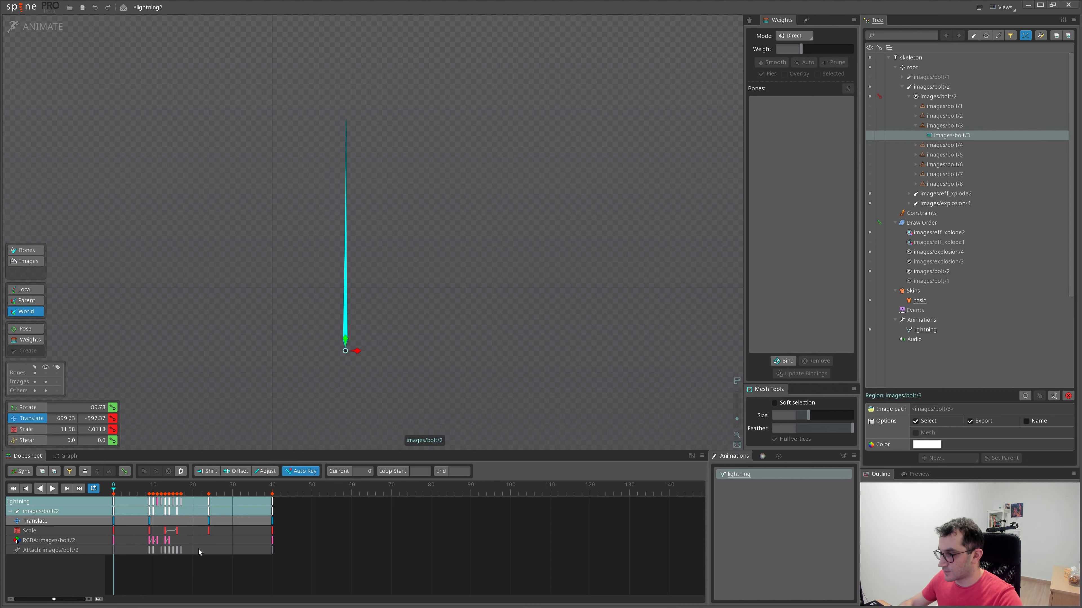
key(Escape)
click(103, 493)
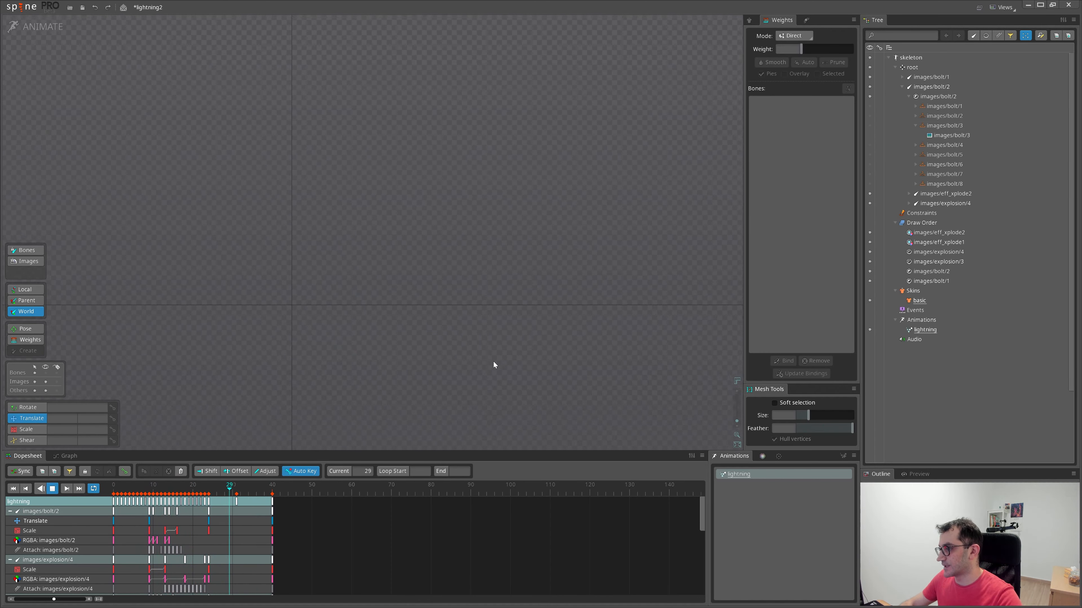
scroll(494, 361, up, 2)
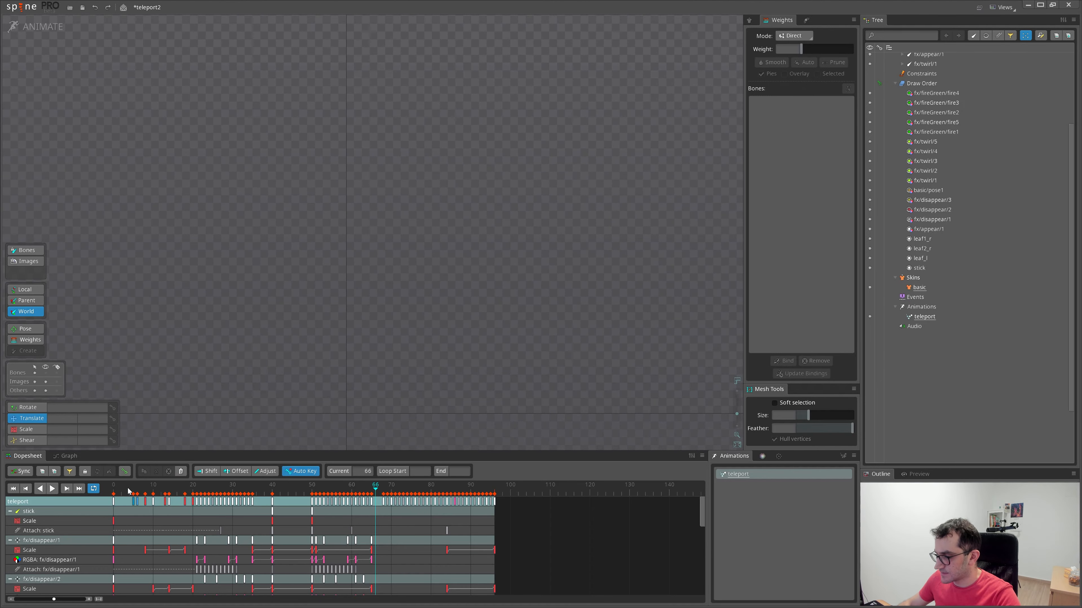
Play the teleport animation in the teleport2 project, scrub to frame 21 and select the basic/pose2 region
key(space)
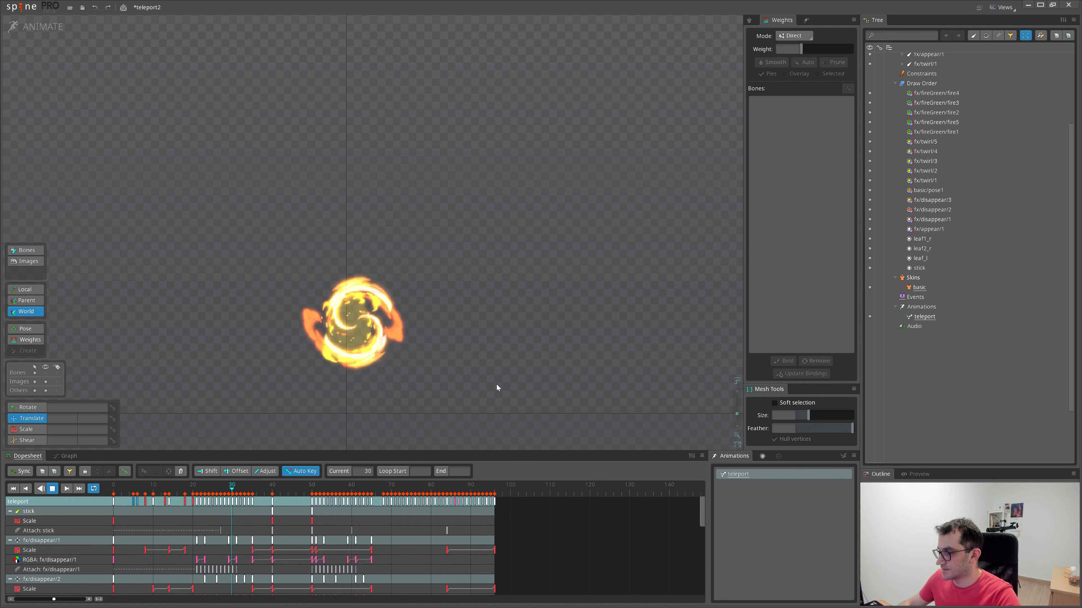
key(space)
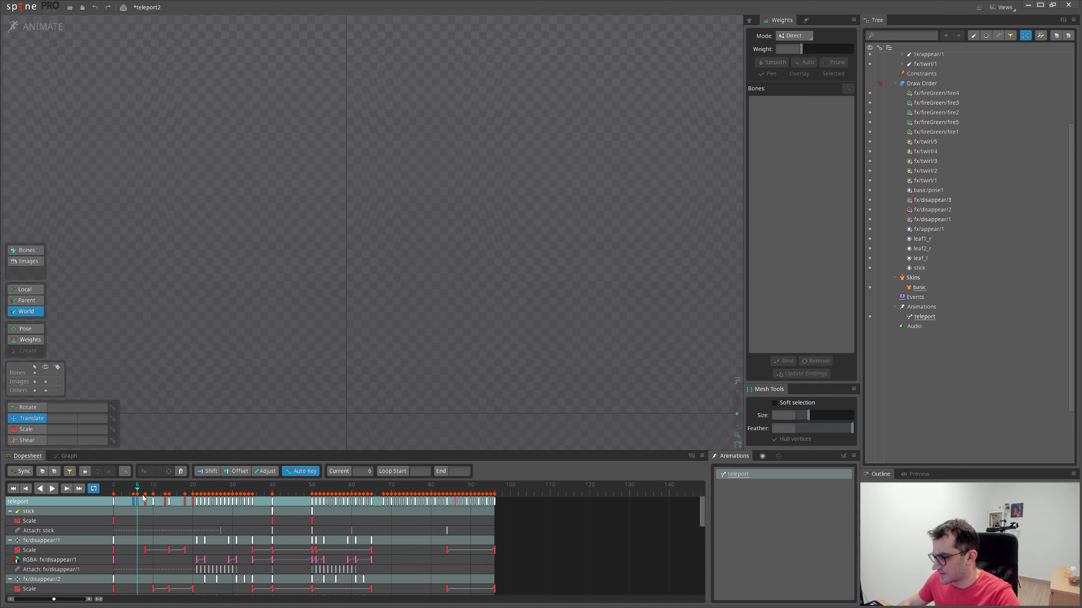
mouse_move(188, 496)
mouse_down()
mouse_move(269, 491)
mouse_move(173, 490)
mouse_move(196, 491)
mouse_up()
click(241, 305)
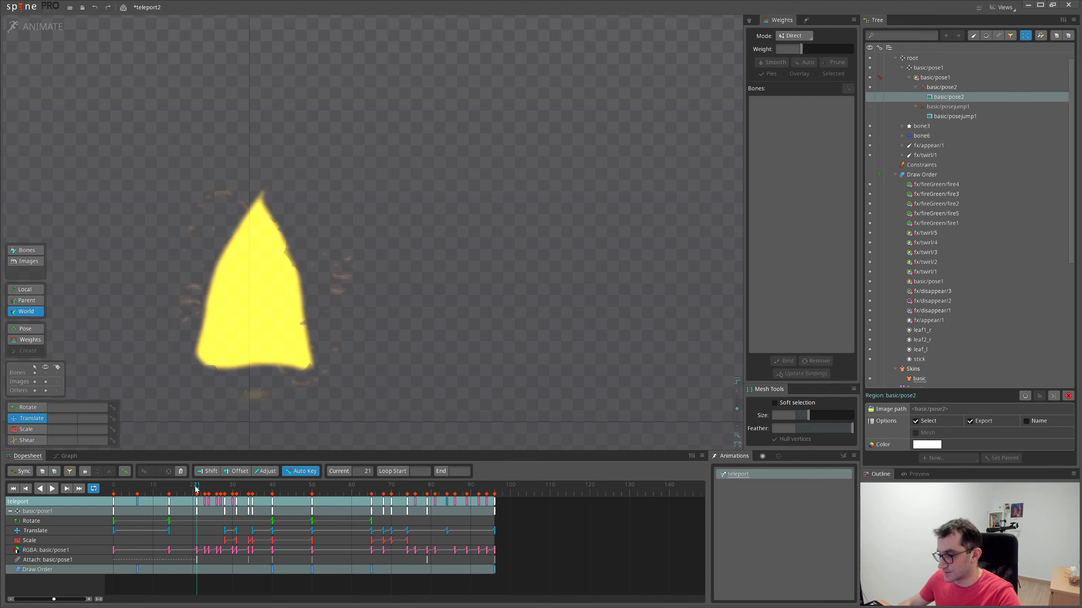
Replay and scrub the teleport effect to about frame 23 and select the fx/disappear/18 region to examine its frame sequence
drag(392, 407, 429, 360)
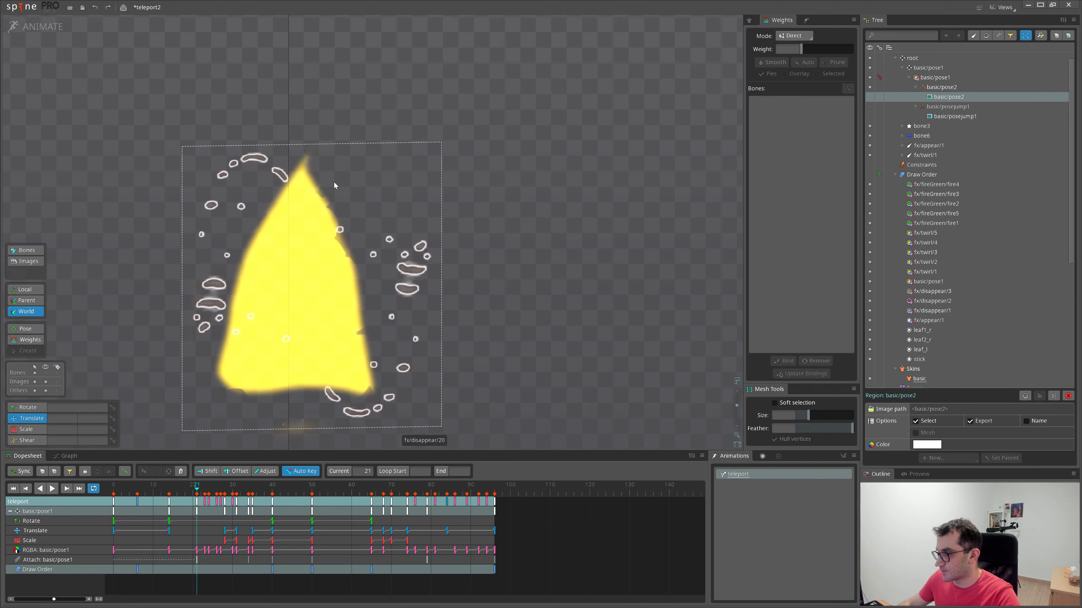
scroll(420, 298, up, 2)
scroll(420, 298, down, 2)
drag(221, 489, 150, 487)
key(space)
scroll(473, 355, down, 2)
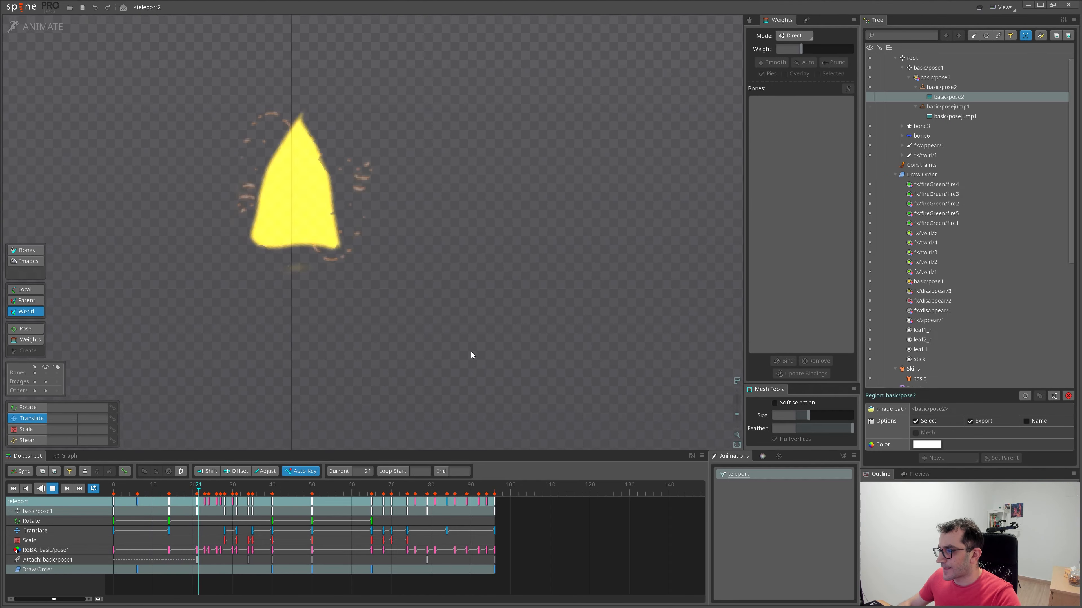
drag(384, 274, 350, 345)
key(space)
drag(324, 394, 384, 489)
drag(150, 490, 205, 493)
click(392, 331)
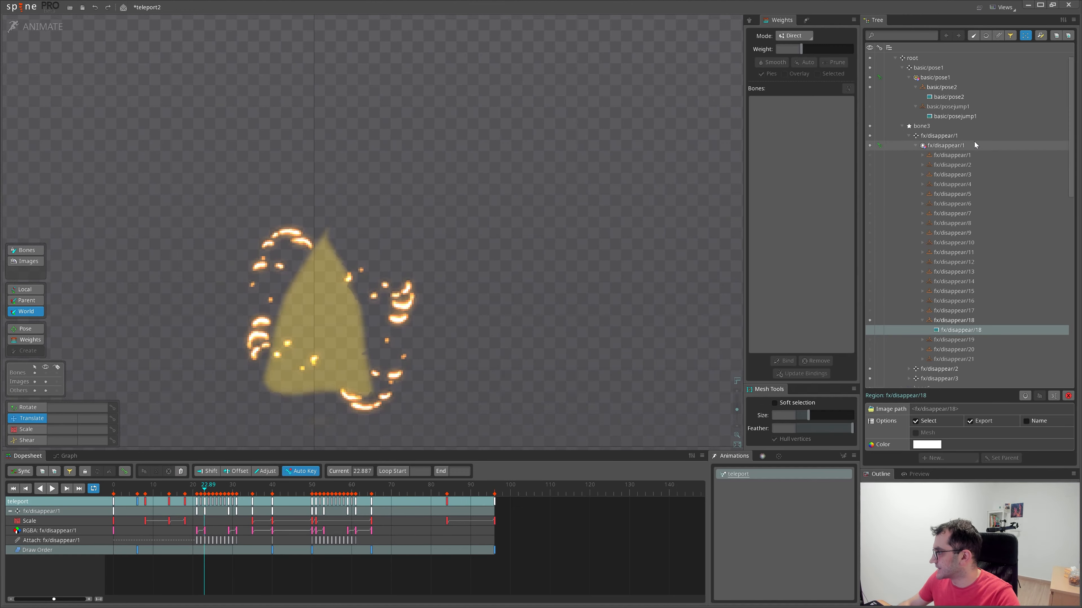
Collapse the fx/disappear/1 frame list and select the fx/disappear/1, fx/disappear/2 and fx/disappear/3 bones together to compare their keys
click(938, 147)
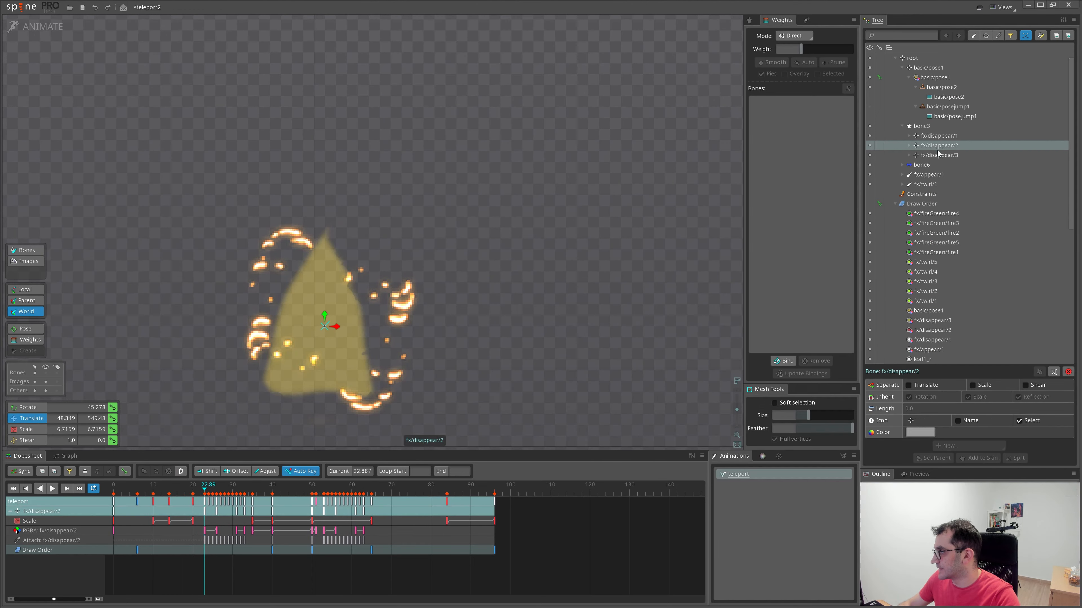
click(938, 154)
ctrl+click(937, 145)
ctrl+click(937, 137)
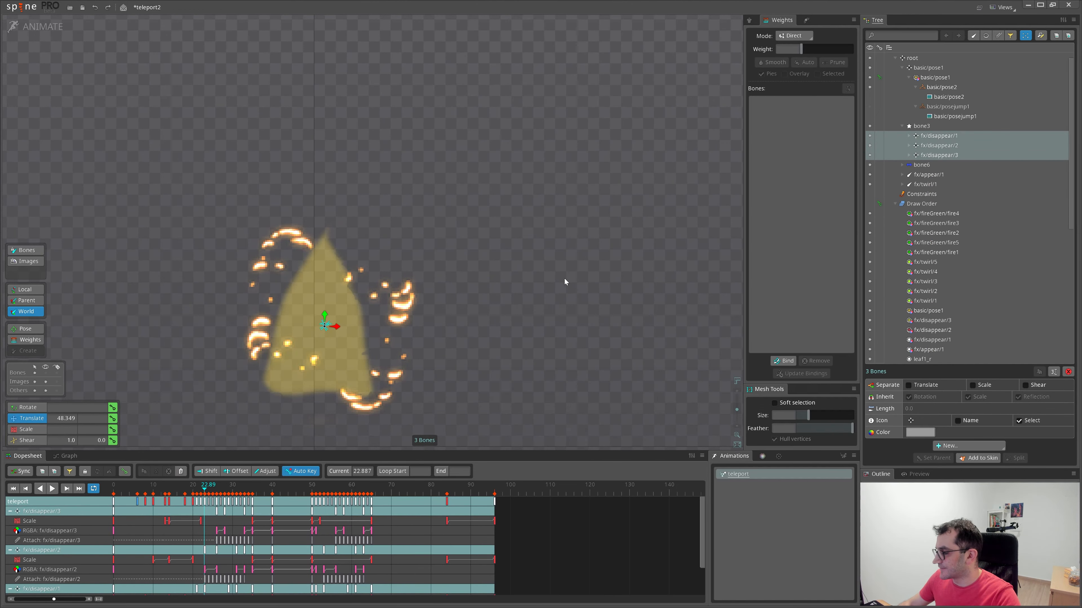
Scrub the teleport animation from about frame 21 to frame 76 to examine how the overlapping disappear effects play out
drag(565, 281, 528, 242)
drag(197, 489, 236, 495)
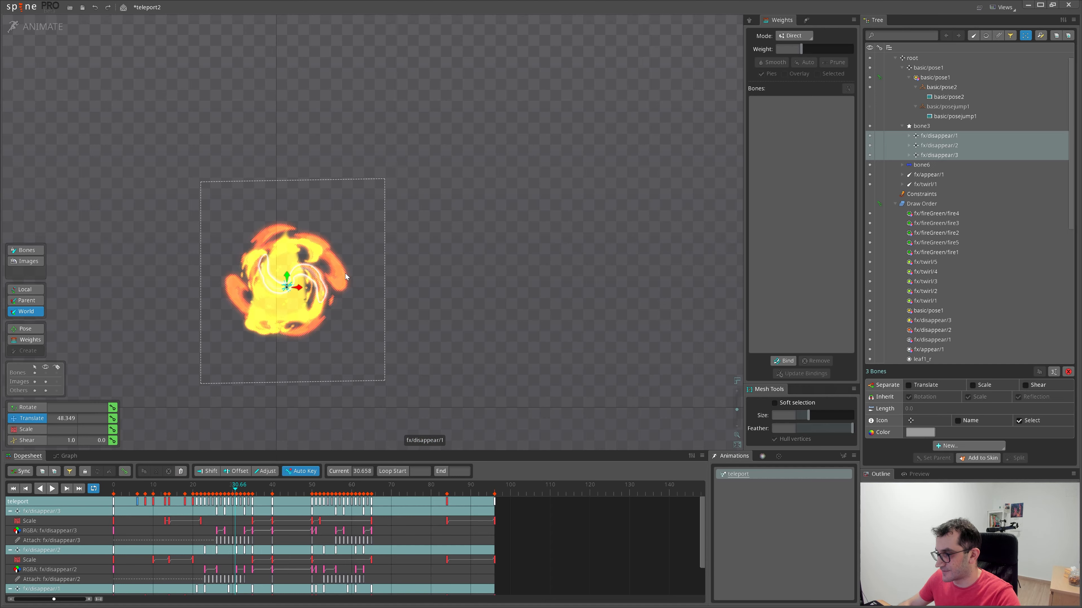
scroll(345, 274, up, 3)
scroll(384, 213, down, 2)
drag(395, 380, 301, 371)
drag(240, 490, 415, 505)
Scrub the teleport animation to its end at about frame 96, then play it and stop at frame 21
scroll(273, 368, down, 3)
drag(259, 379, 362, 352)
drag(461, 369, 451, 382)
drag(421, 484, 495, 497)
key(d)
scroll(285, 358, down, 1)
key(d)
Open the recent project teleport1, discarding the unsaved changes in teleport2
click(19, 8)
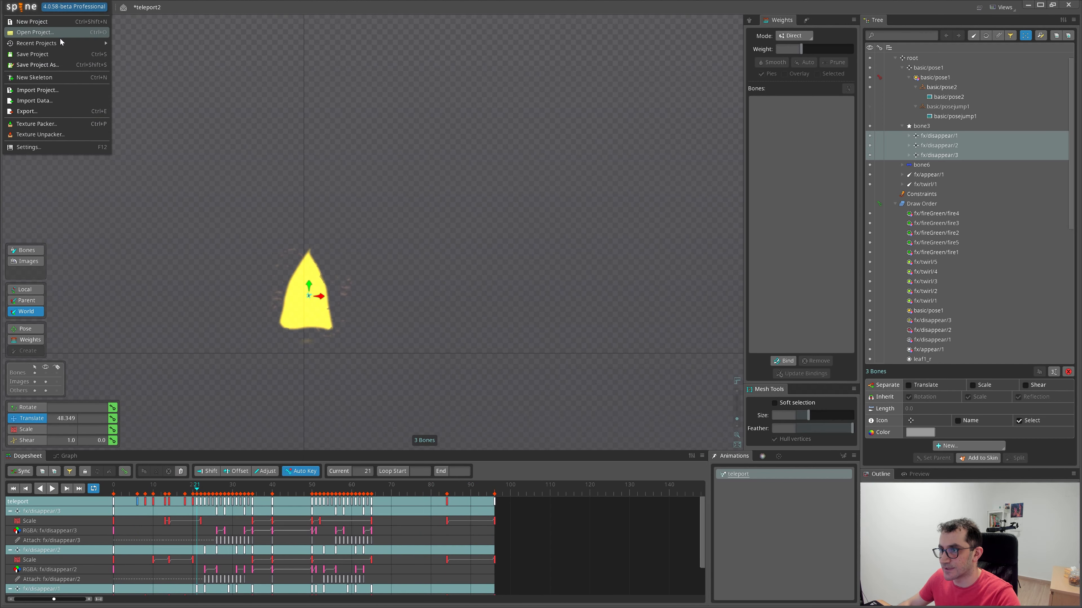
mouse_move(66, 46)
click(140, 53)
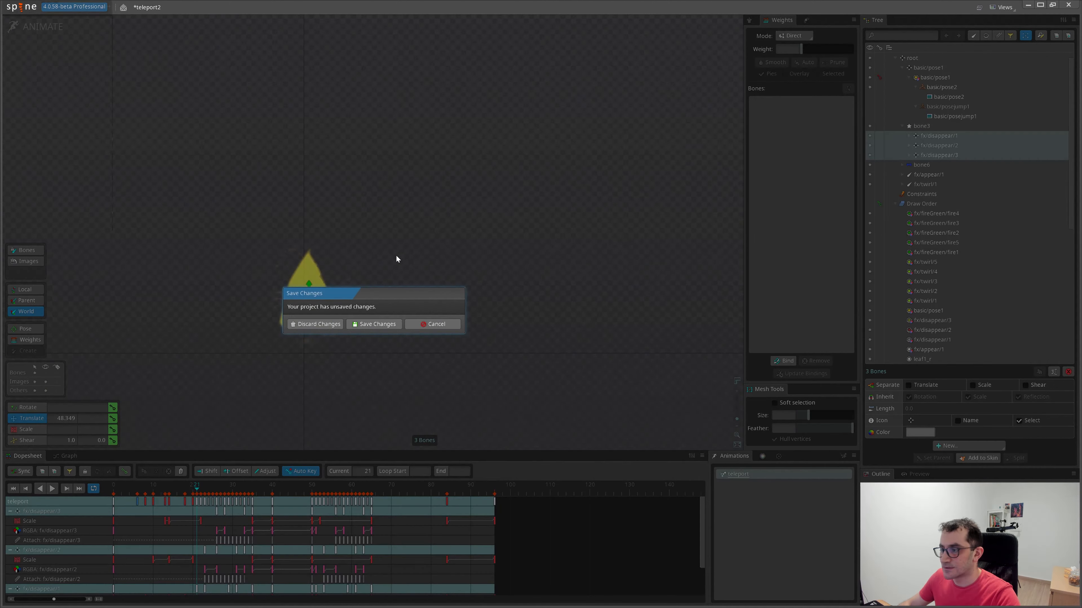
click(340, 324)
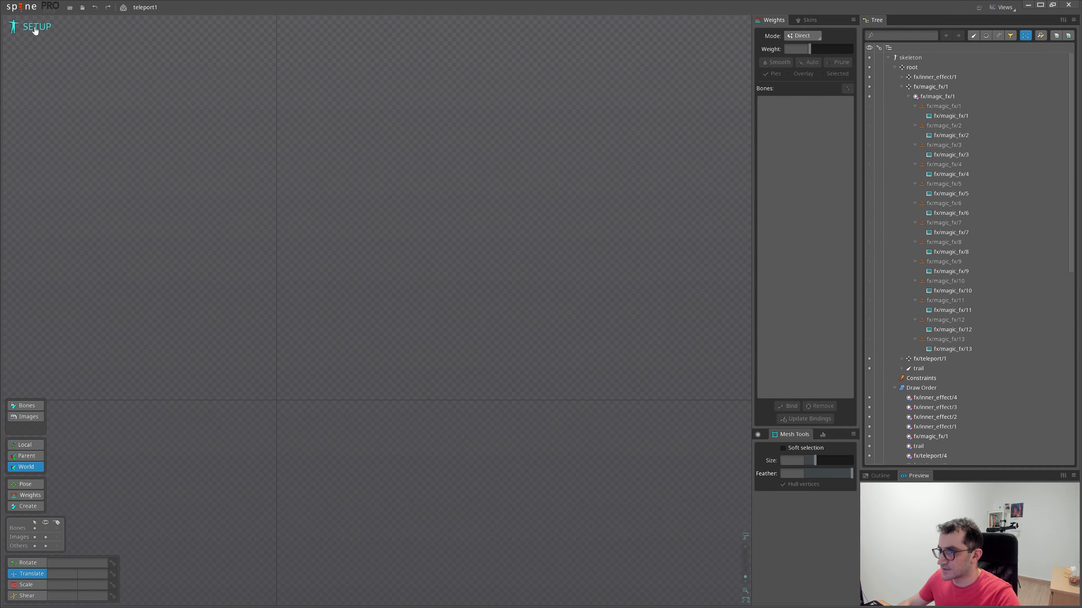
Switch to Animate mode, play the teleport animation and stop it at frame 40
click(35, 29)
key(l)
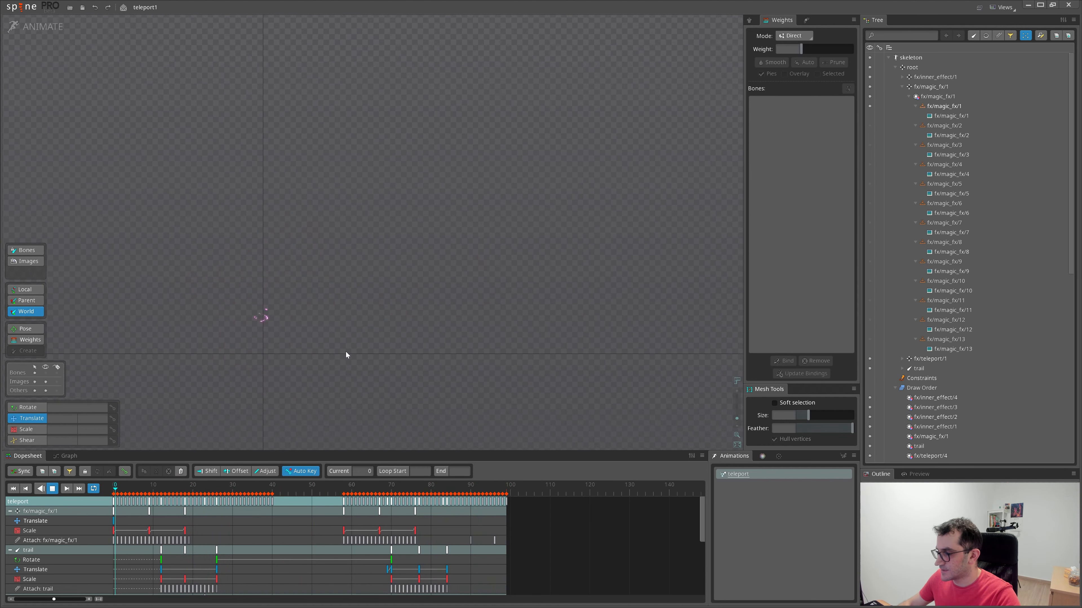
drag(365, 337, 306, 309)
key(k)
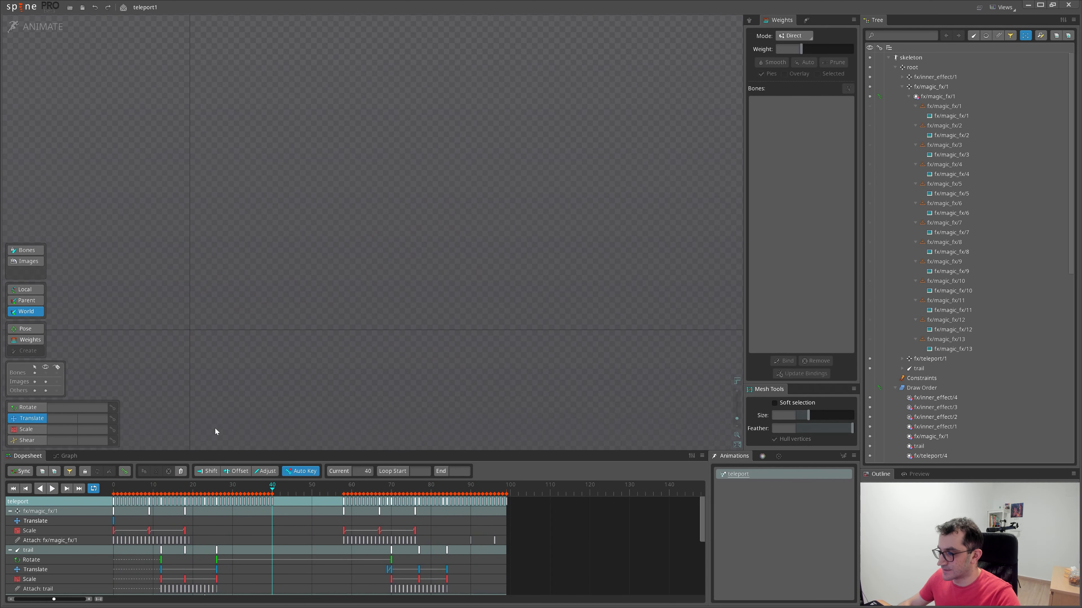
Scrub through the start of the teleport animation, replay it, and park the playhead at frame 31 on the swirl effect
drag(115, 489, 175, 494)
key(l)
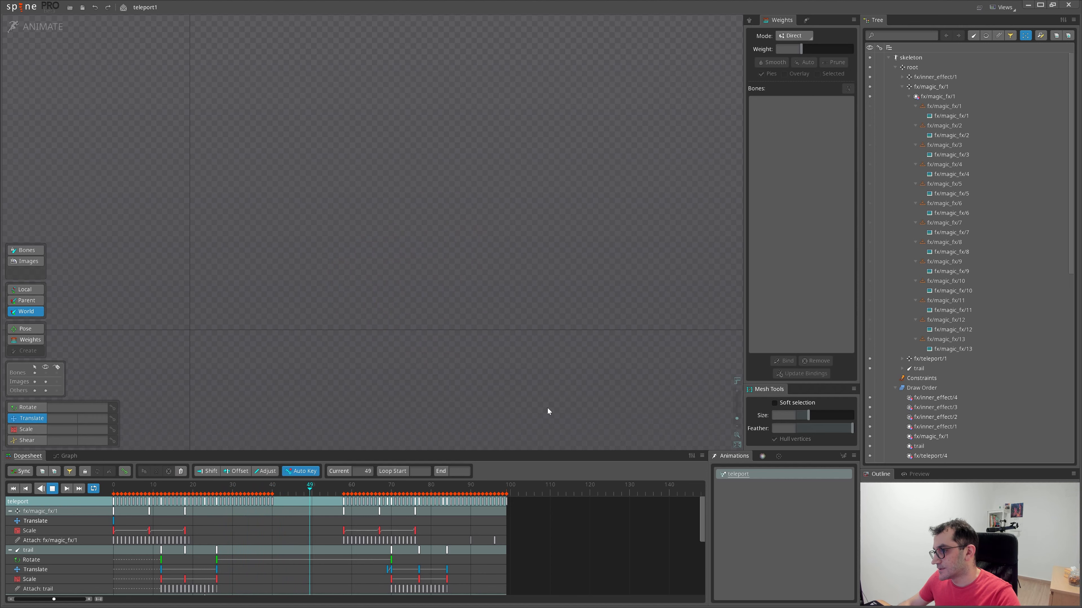
key(k)
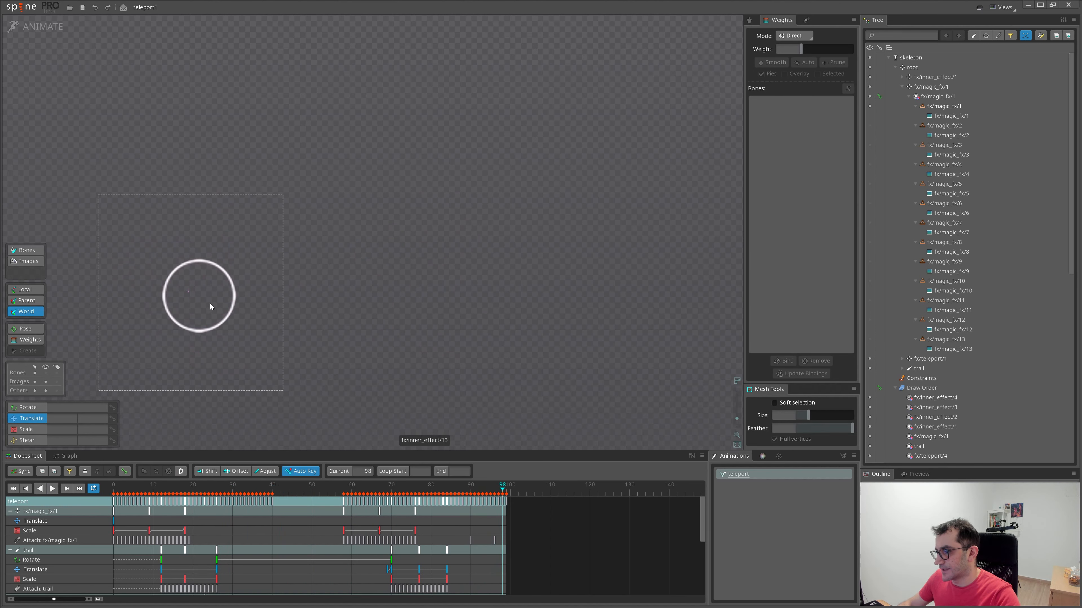
drag(136, 485, 236, 486)
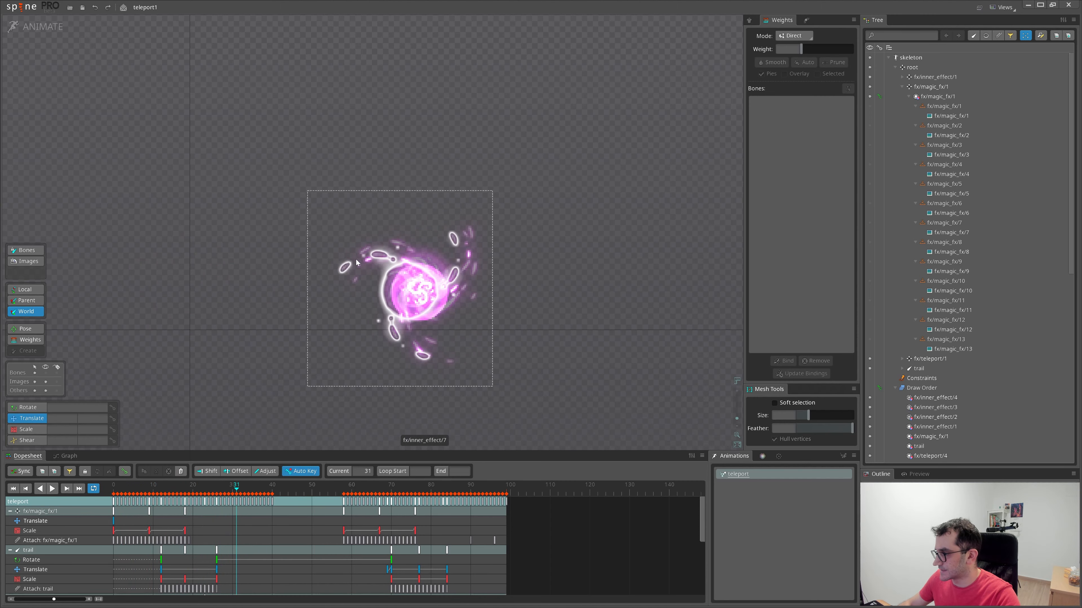
Select the fx/inner_effect/1 bone with its slots collapsed, and select the first group of attachment keys across its four slots
click(420, 294)
click(942, 106)
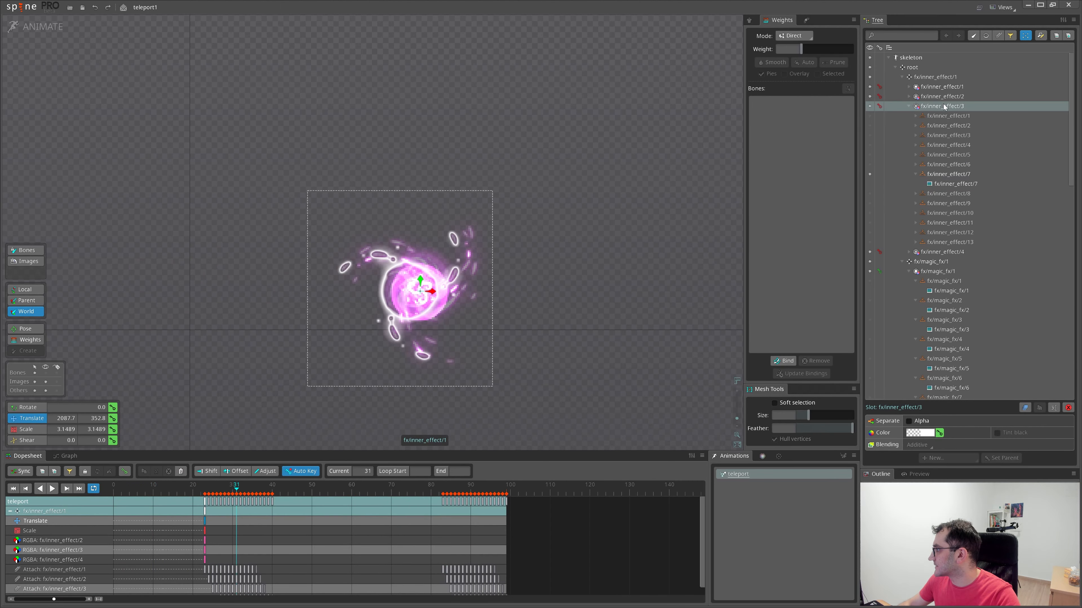
click(935, 77)
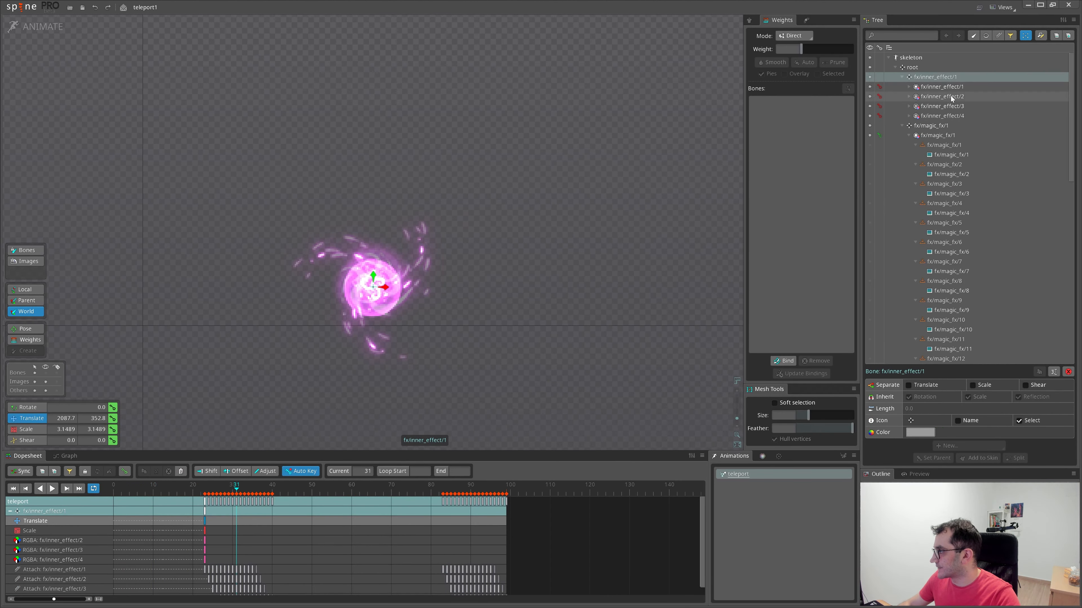
scroll(283, 563, down, 1)
drag(304, 557, 210, 600)
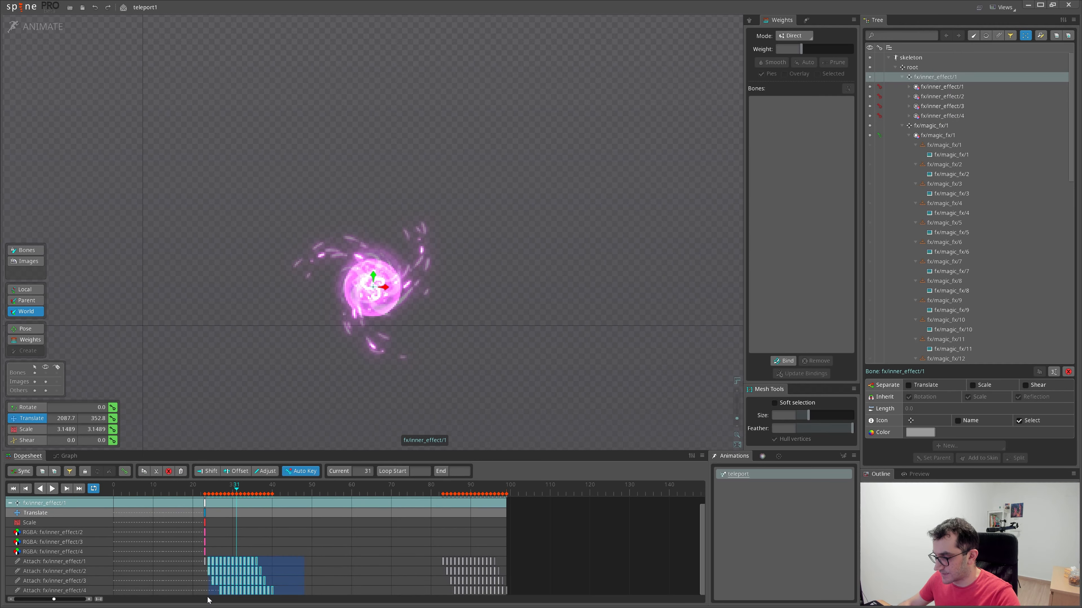
Scrub the inner effect around frames 16 to 26 to examine its offset frame sequences, then play the animation and stop it
click(203, 489)
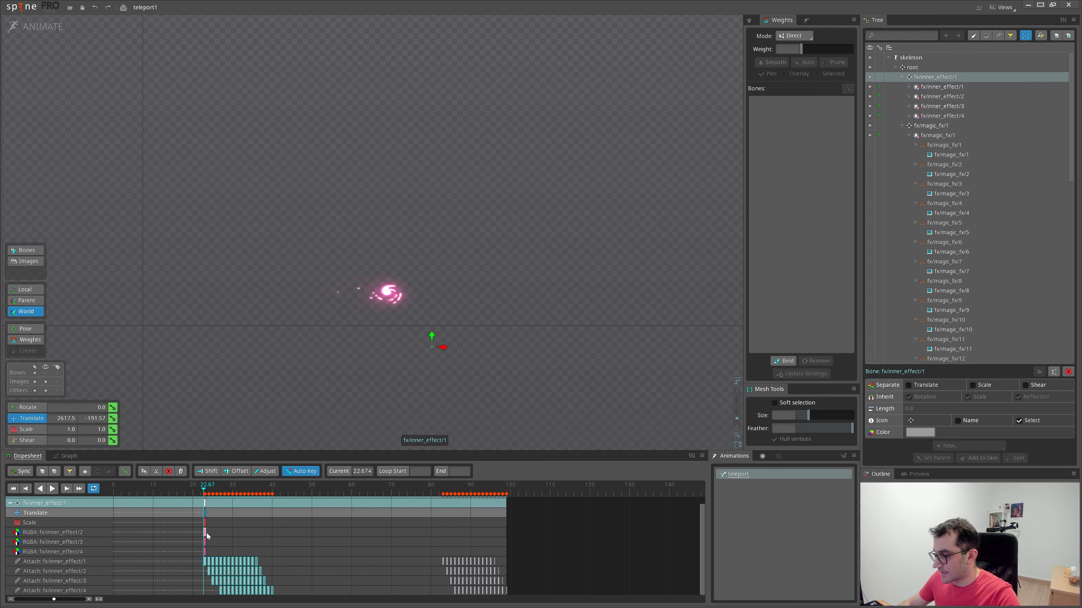
drag(205, 490, 215, 489)
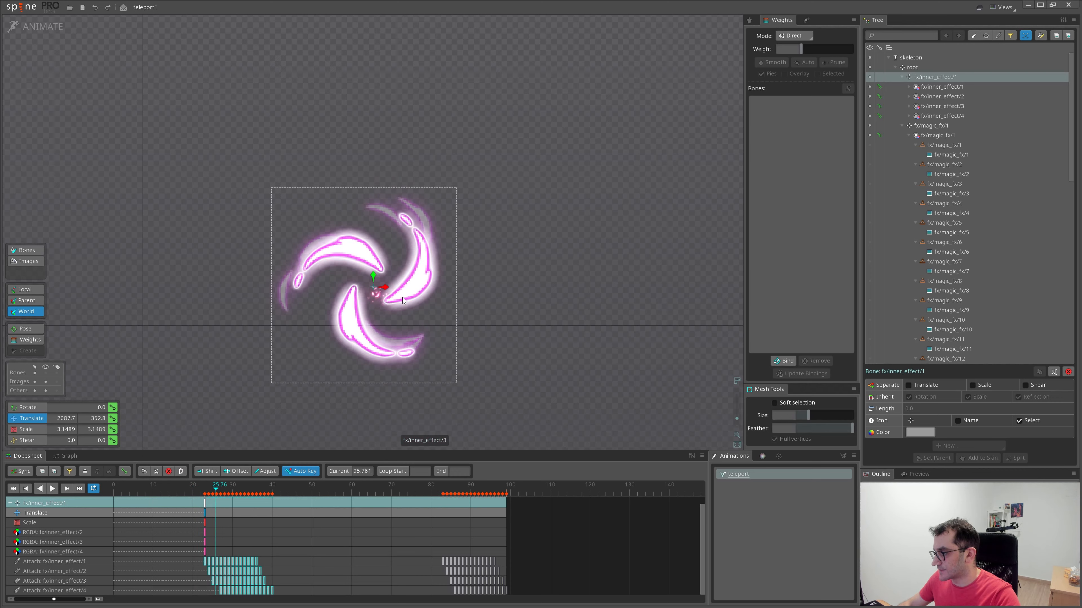
drag(206, 489, 178, 489)
key(space)
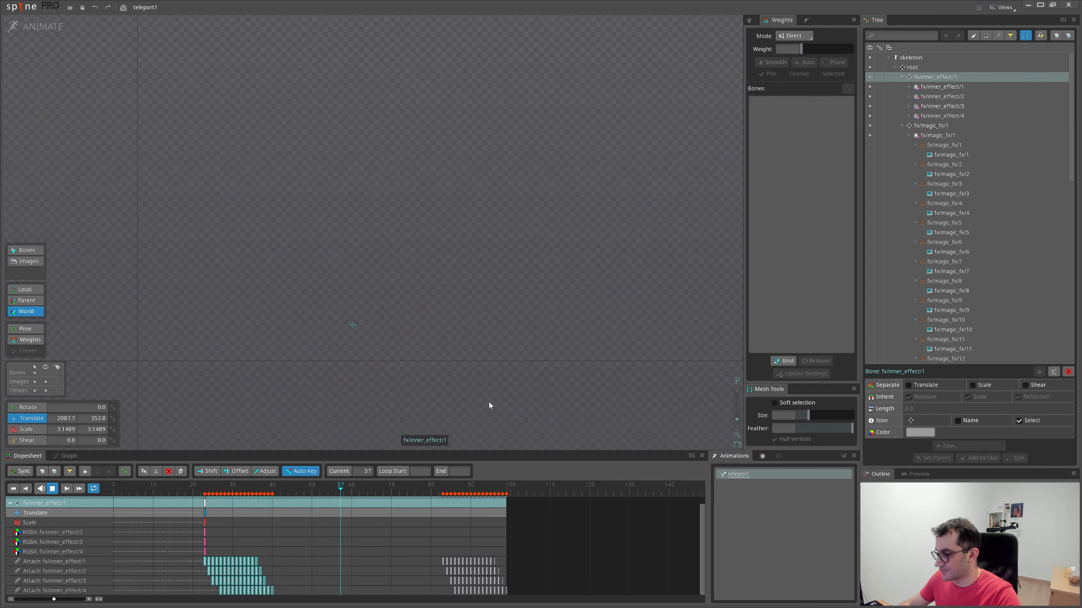
drag(488, 403, 559, 399)
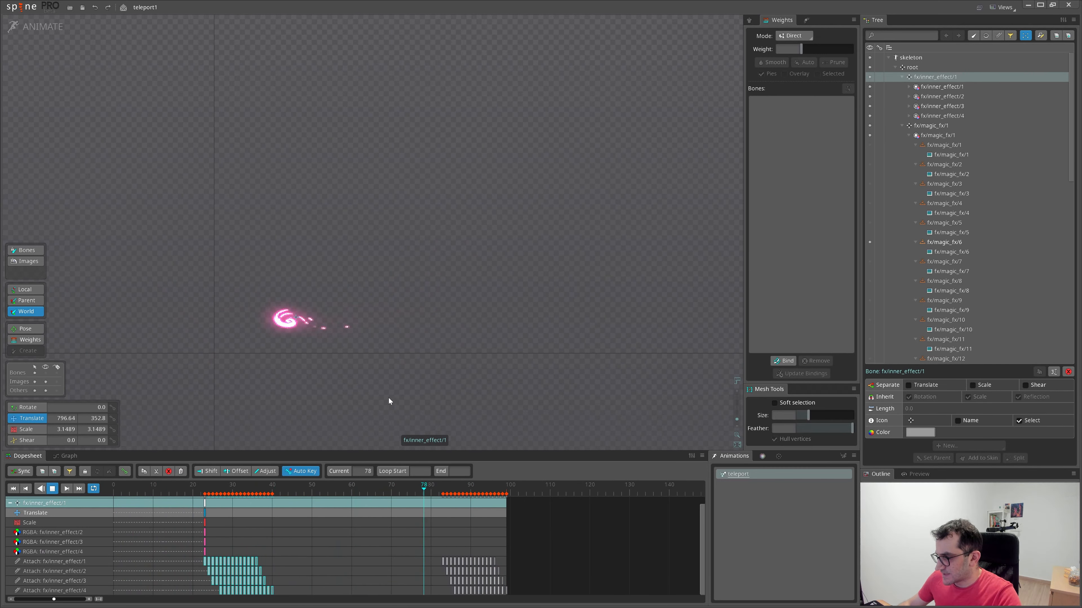
key(space)
Select the fx/staff_fx/6 region of the trail at frame 17 and scrub to about frame 19.5 to examine its movement
drag(189, 490, 182, 498)
click(299, 316)
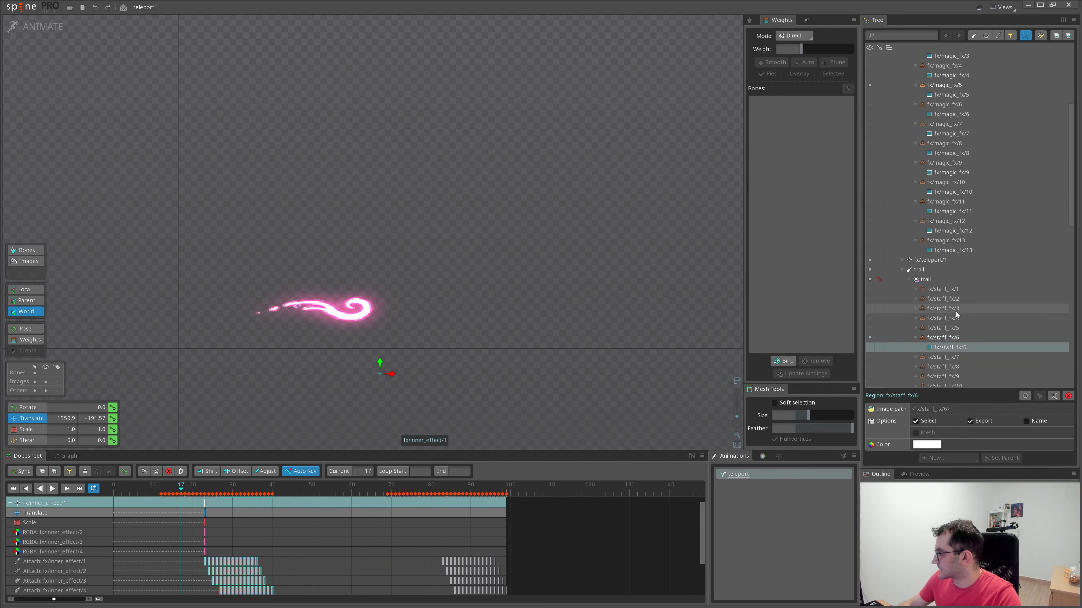
drag(201, 491, 173, 494)
drag(154, 501, 191, 500)
drag(371, 364, 527, 370)
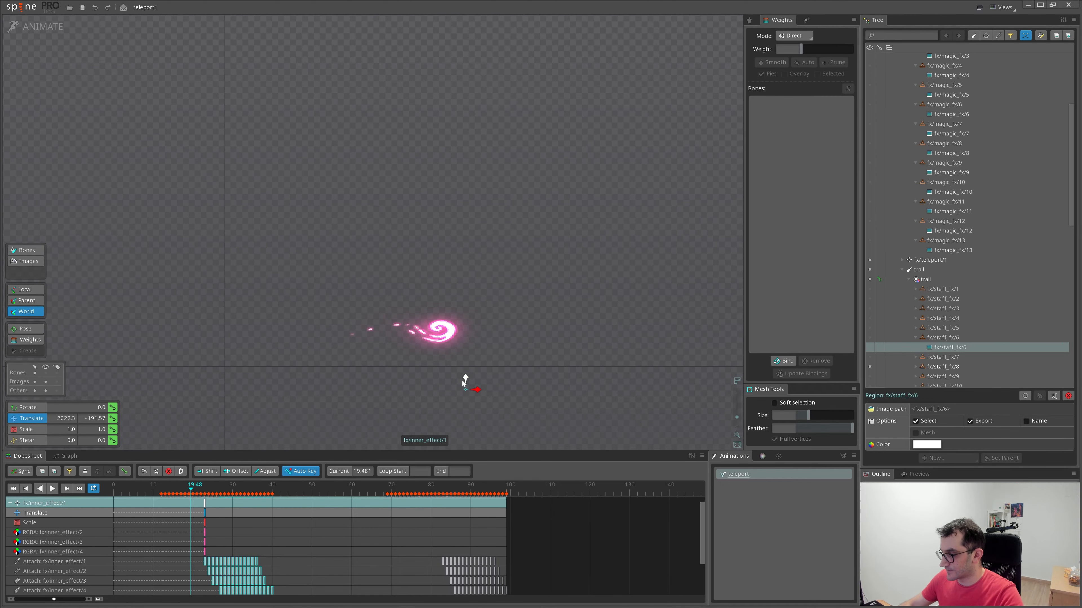
drag(462, 380, 430, 386)
scroll(430, 391, down, 1)
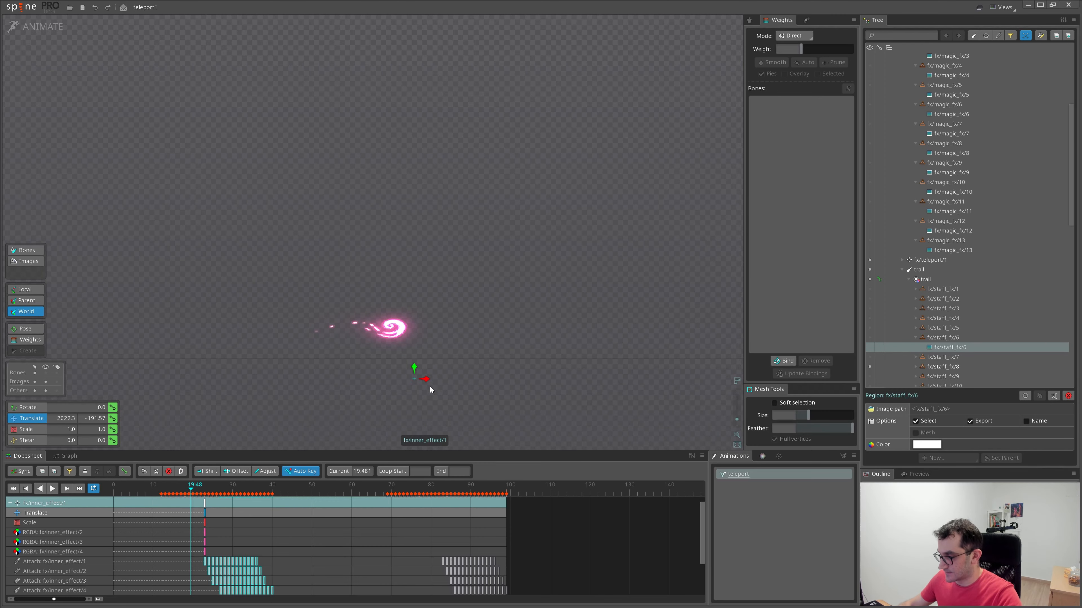
drag(430, 389, 406, 440)
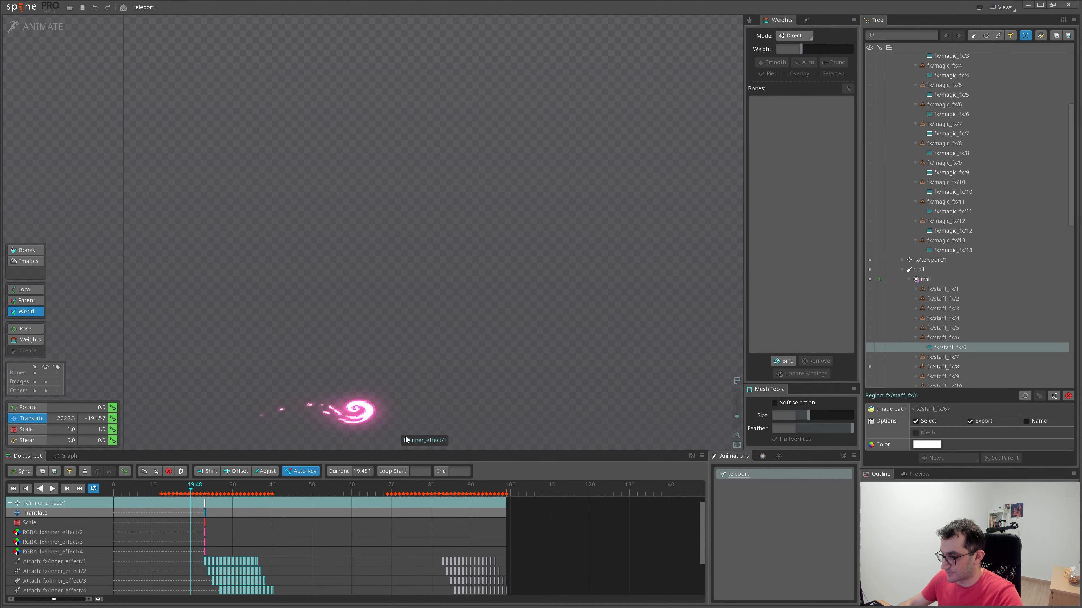
drag(433, 385, 440, 335)
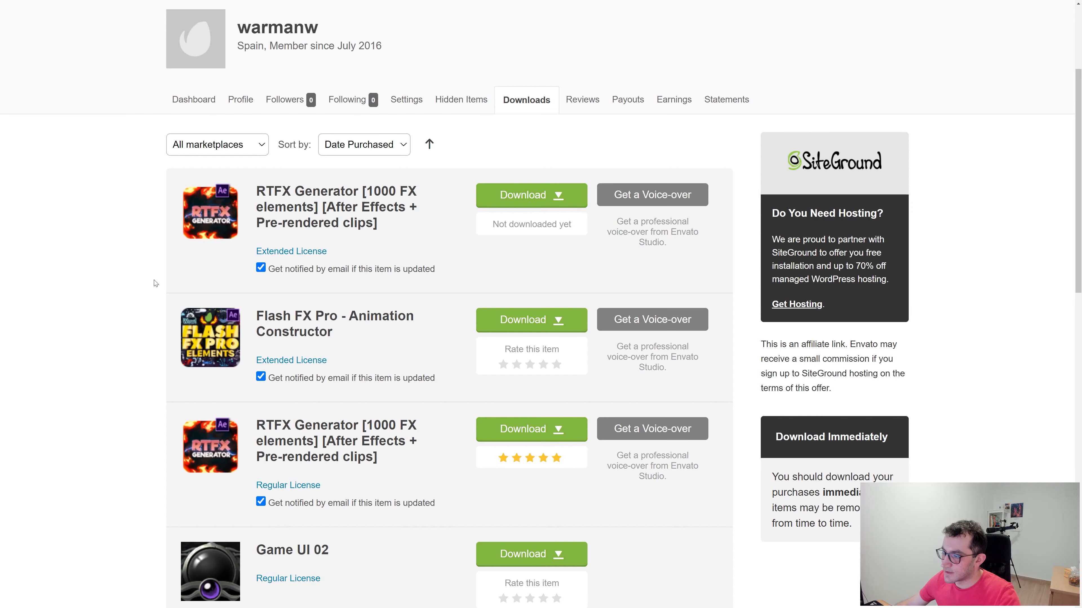